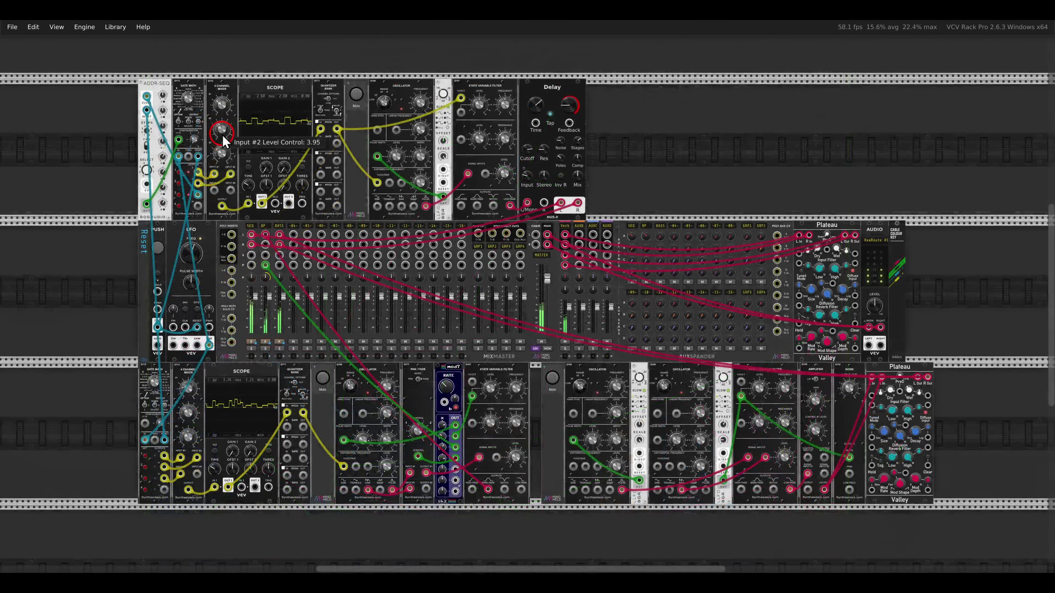
Raise the 4 Channel Mixer's Input #2 Level knob to about 4.15
{"action": "left_click_drag", "start_coordinate": [223, 133], "coordinate": [221, 129]}
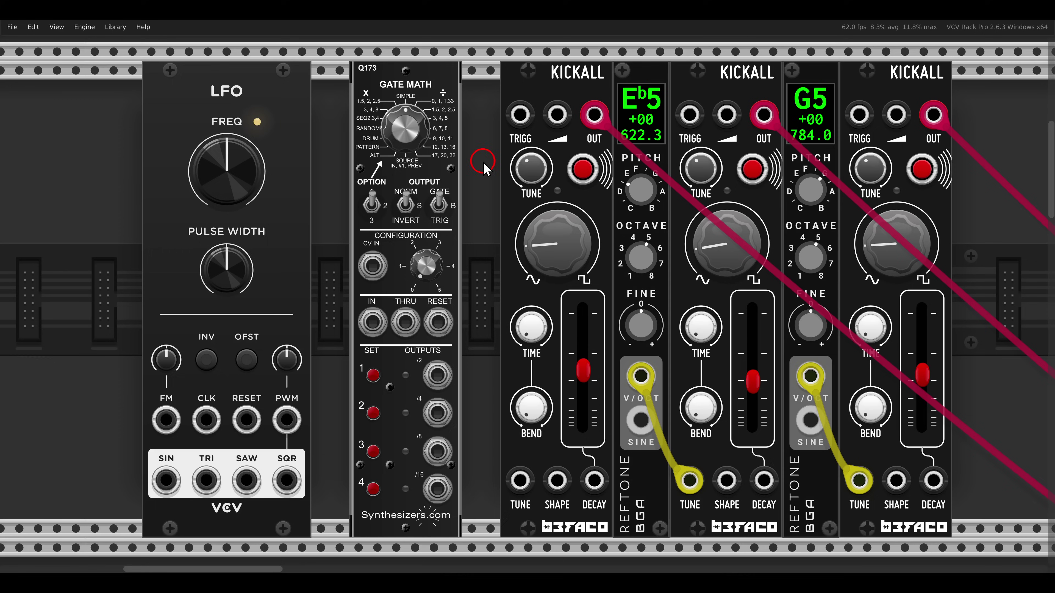
Patch the LFO's SQR output into Gate Math's IN jack to clock the divider
{"action": "left_click_drag", "start_coordinate": [398, 351], "coordinate": [464, 502]}
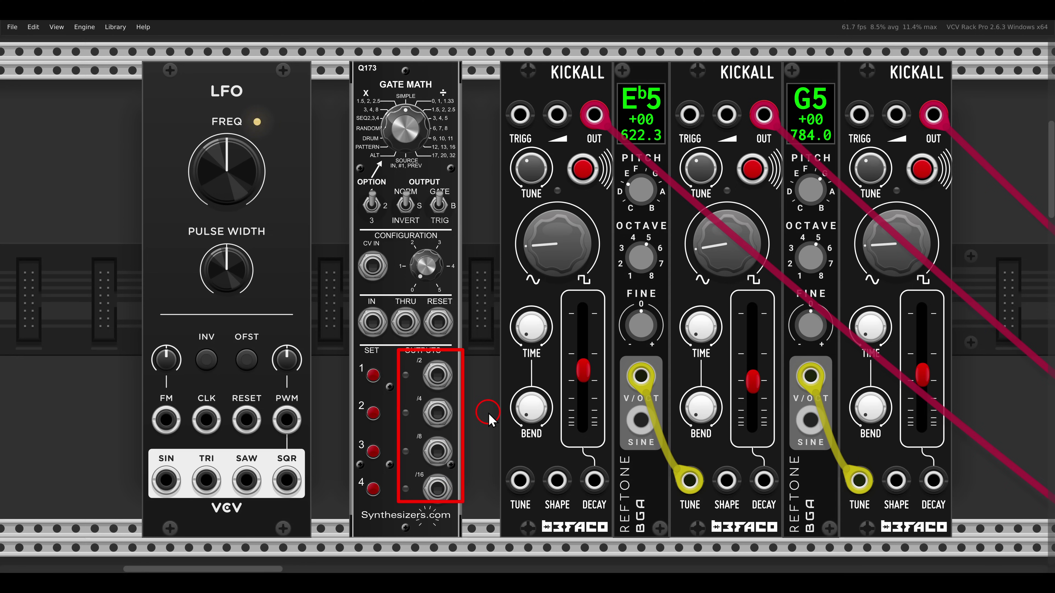
{"action": "left_click_drag", "start_coordinate": [366, 99], "coordinate": [451, 167]}
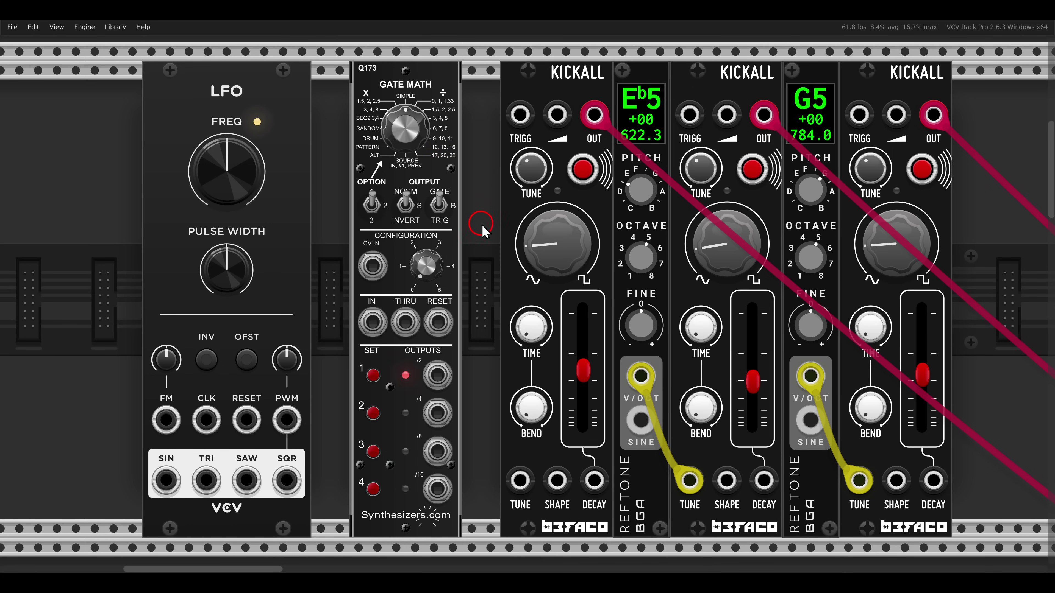
{"action": "left_click_drag", "start_coordinate": [286, 481], "coordinate": [365, 327]}
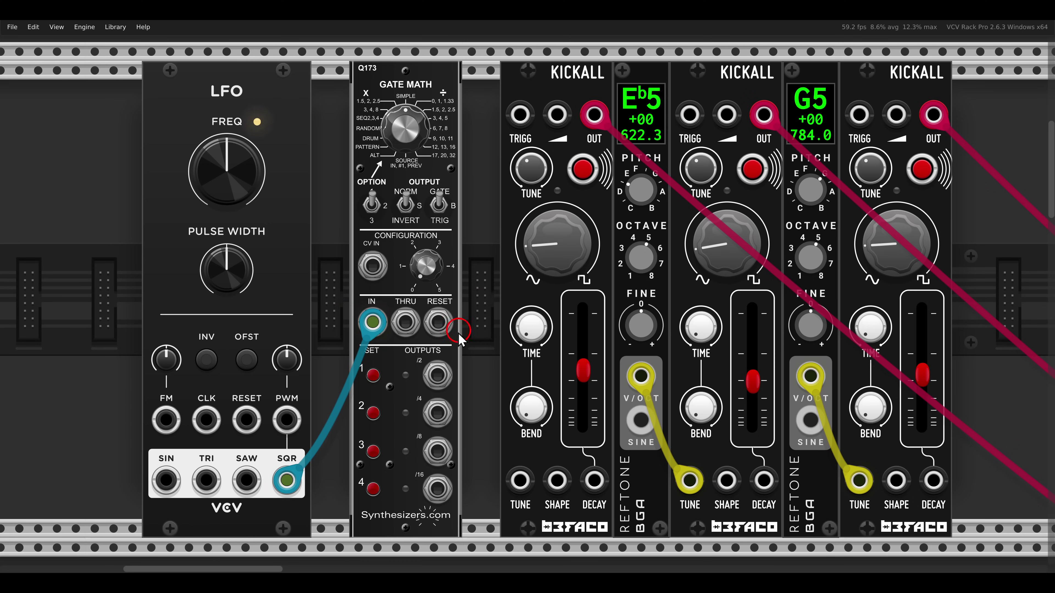
Cable Gate Math's /2 output to the first Kickall's TRIGG input
{"action": "left_click_drag", "start_coordinate": [437, 375], "coordinate": [515, 128]}
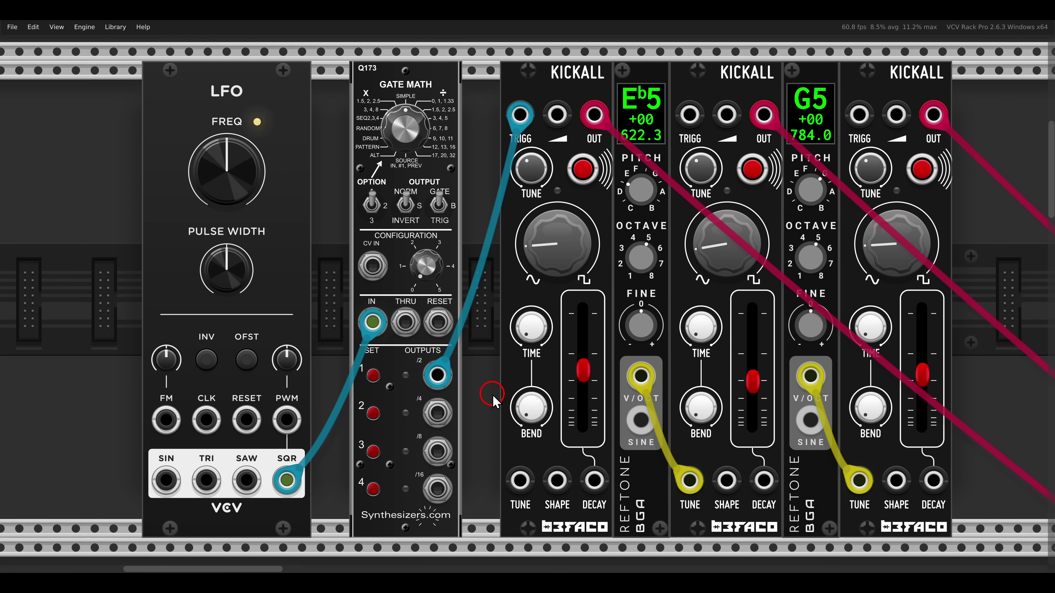
{"action": "left_click_drag", "start_coordinate": [495, 227], "coordinate": [621, 295]}
{"action": "scroll", "coordinate": [540, 206], "scroll_direction": "up", "scroll_amount": 4}
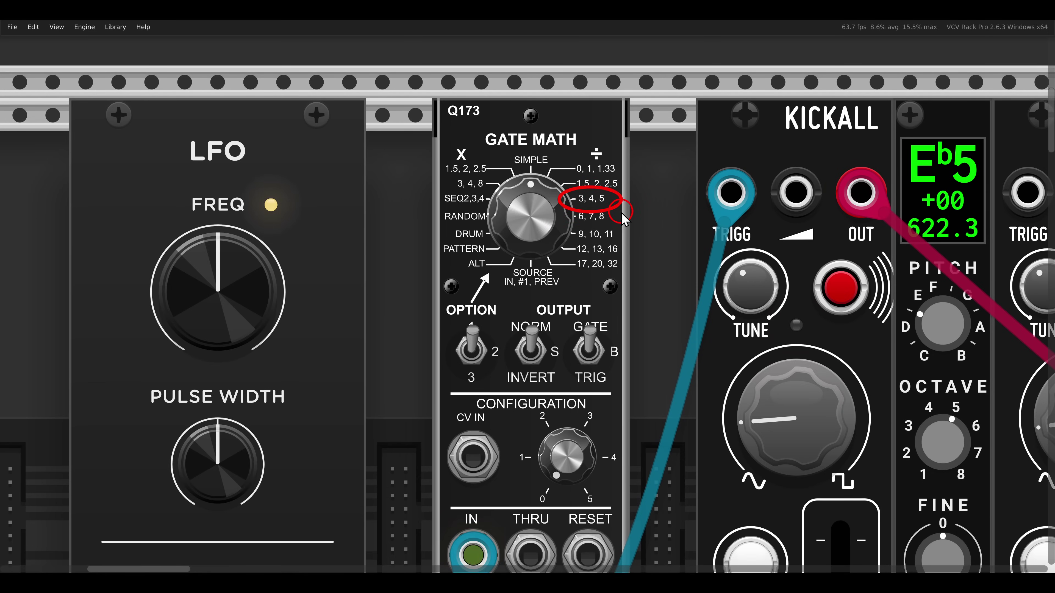
Turn Gate Math's program selector to ÷ 3, 4, 5 and step OPTION from 1 to 3
{"action": "left_click_drag", "start_coordinate": [531, 226], "coordinate": [517, 192]}
{"action": "scroll", "coordinate": [517, 192], "scroll_direction": "up", "scroll_amount": 1}
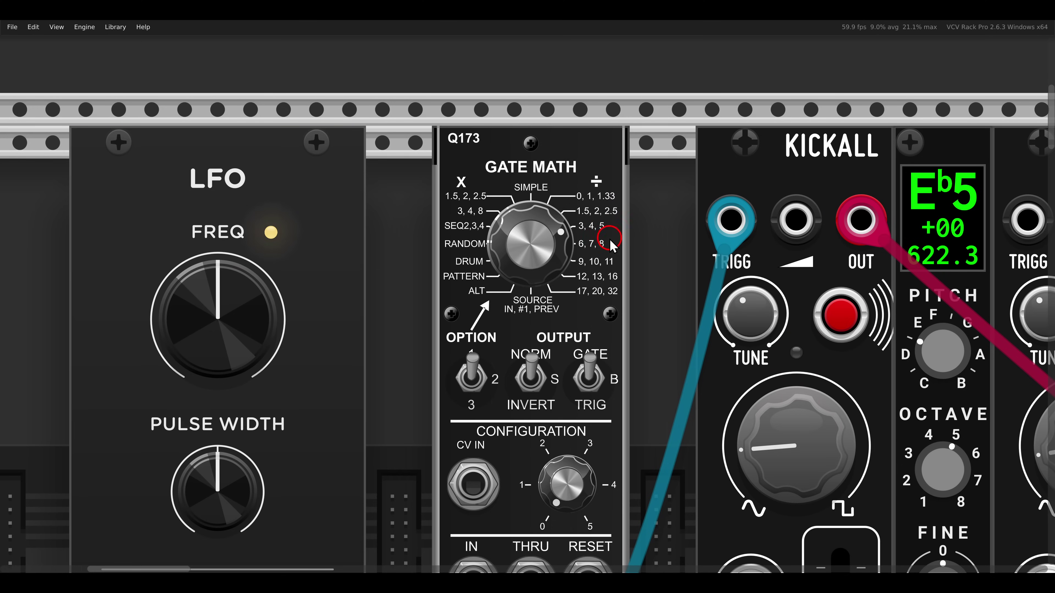
{"action": "left_click", "coordinate": [470, 365]}
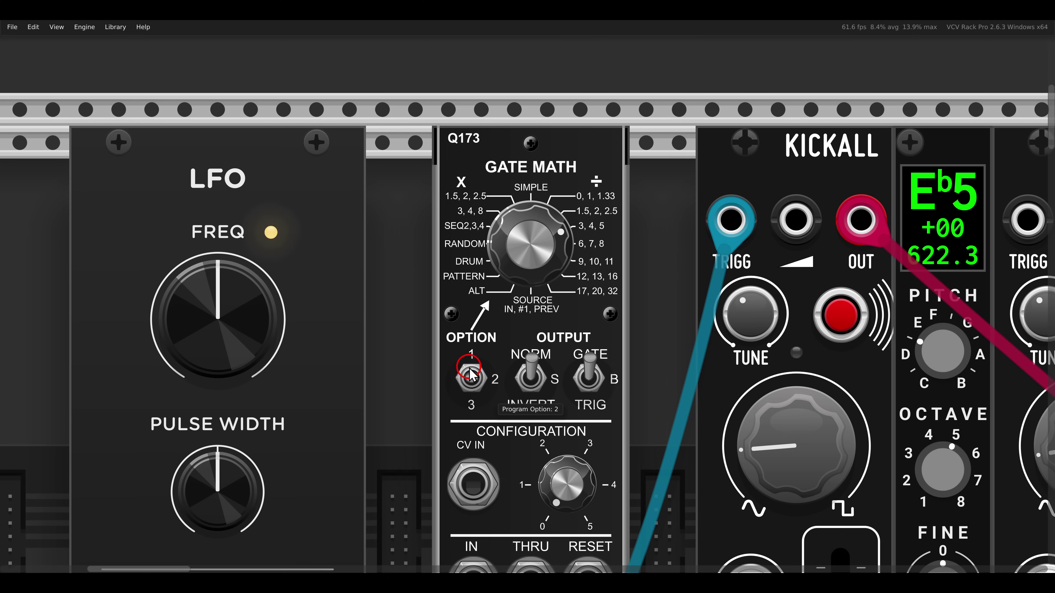
{"action": "left_click", "coordinate": [471, 370]}
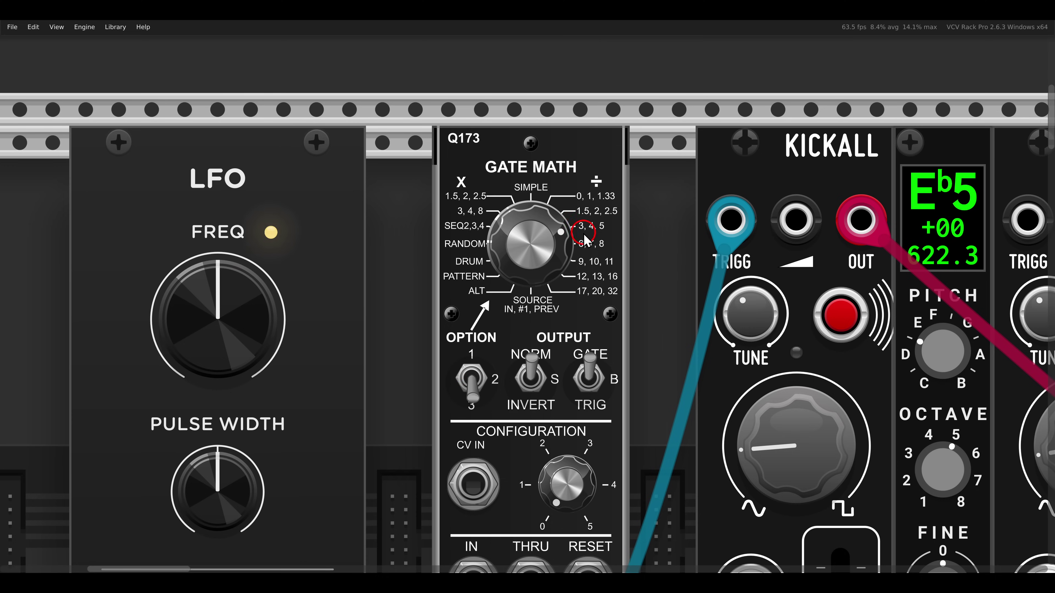
{"action": "left_click_drag", "start_coordinate": [567, 213], "coordinate": [618, 241]}
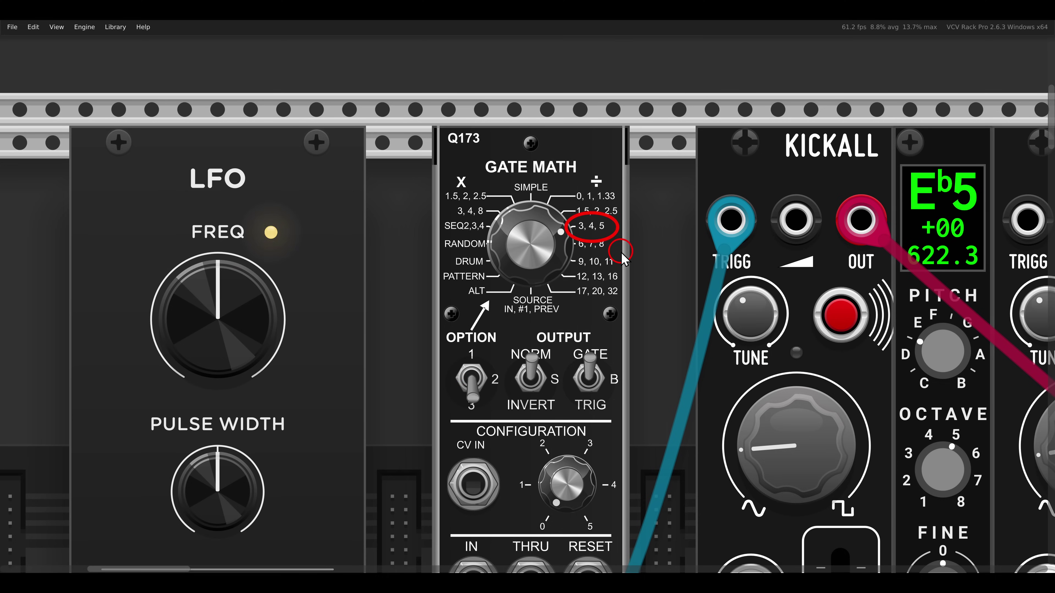
{"action": "scroll", "coordinate": [623, 256], "scroll_direction": "down", "scroll_amount": 5}
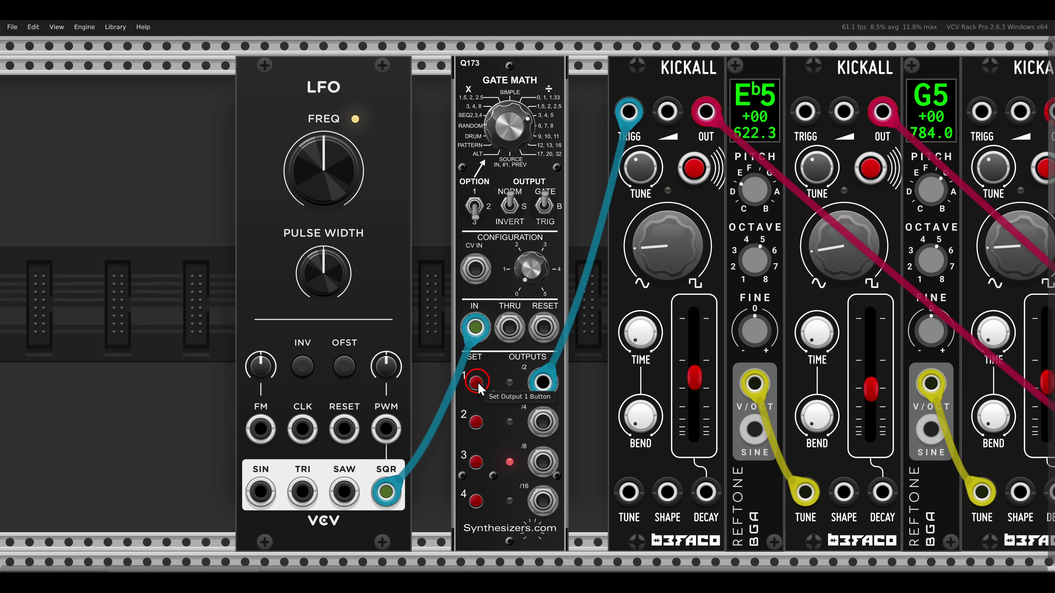
Set the first Kickall's wave shape to about 0.295 and cable Gate Math's /4 to the second Kickall's TRIGG
{"action": "left_click_drag", "start_coordinate": [665, 261], "coordinate": [661, 251]}
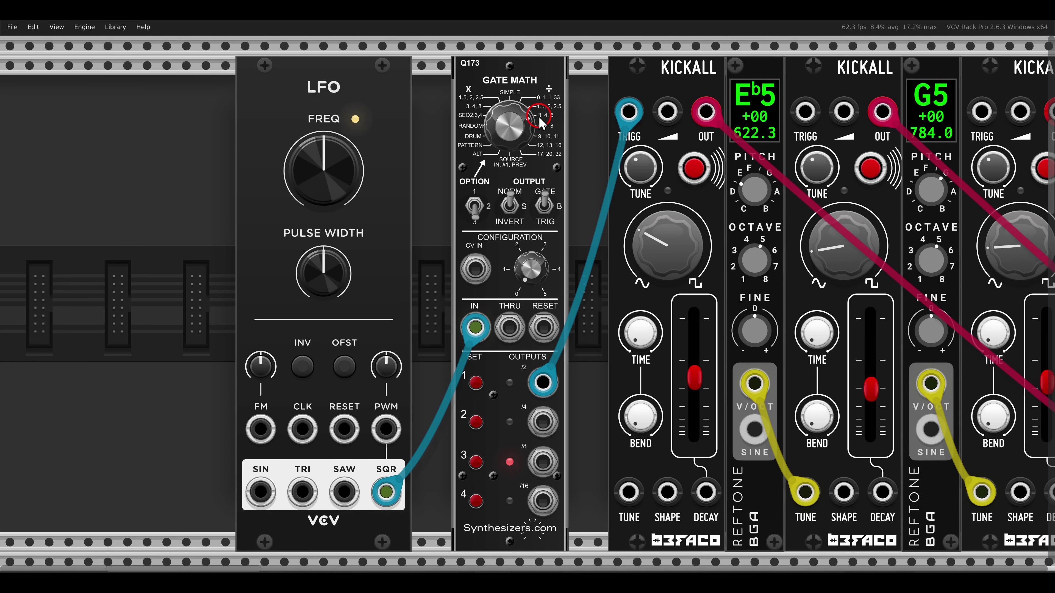
{"action": "left_click_drag", "start_coordinate": [527, 104], "coordinate": [566, 128]}
{"action": "left_click_drag", "start_coordinate": [452, 182], "coordinate": [491, 225]}
{"action": "left_click_drag", "start_coordinate": [542, 422], "coordinate": [806, 112]}
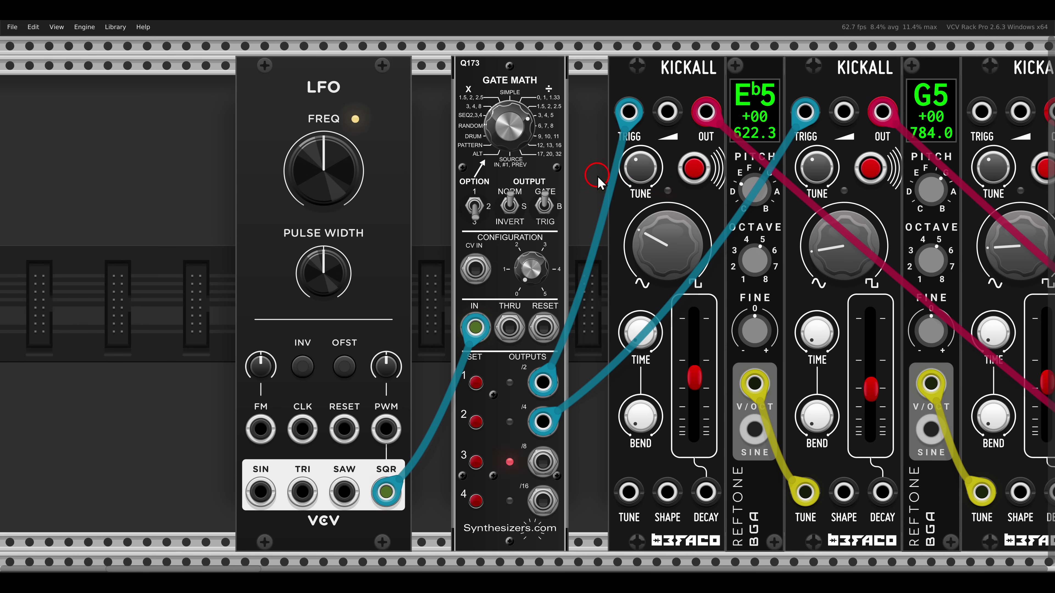
{"action": "scroll", "coordinate": [515, 120], "scroll_direction": "up", "scroll_amount": 2}
Set Gate Math's program to ÷ 6, 7, 8 with OPTION stepped to 2
{"action": "left_click_drag", "start_coordinate": [541, 92], "coordinate": [557, 136]}
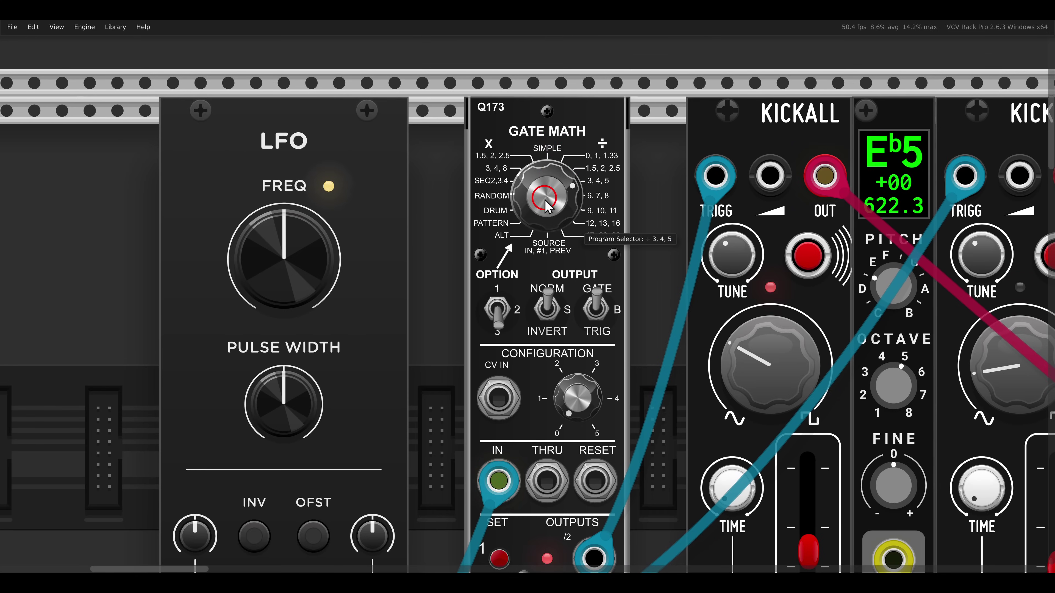
{"action": "mouse_move", "coordinate": [546, 202]}
{"action": "left_mouse_down"}
{"action": "mouse_move", "coordinate": [545, 183]}
{"action": "mouse_move", "coordinate": [625, 208]}
{"action": "left_mouse_up"}
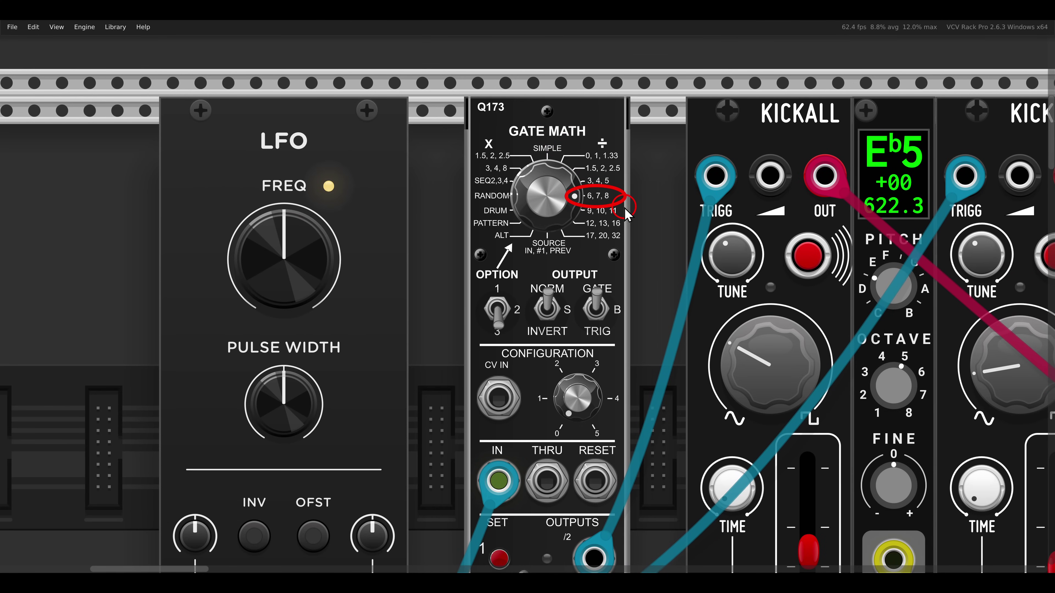
{"action": "left_click", "coordinate": [499, 310]}
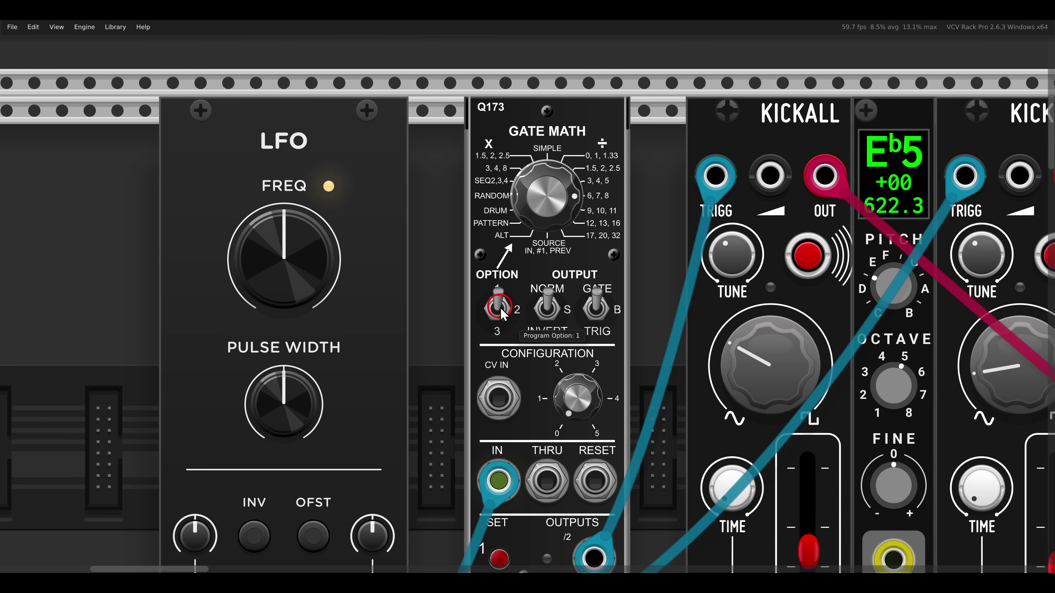
{"action": "left_click", "coordinate": [498, 310]}
{"action": "scroll", "coordinate": [505, 310], "scroll_direction": "down", "scroll_amount": 1}
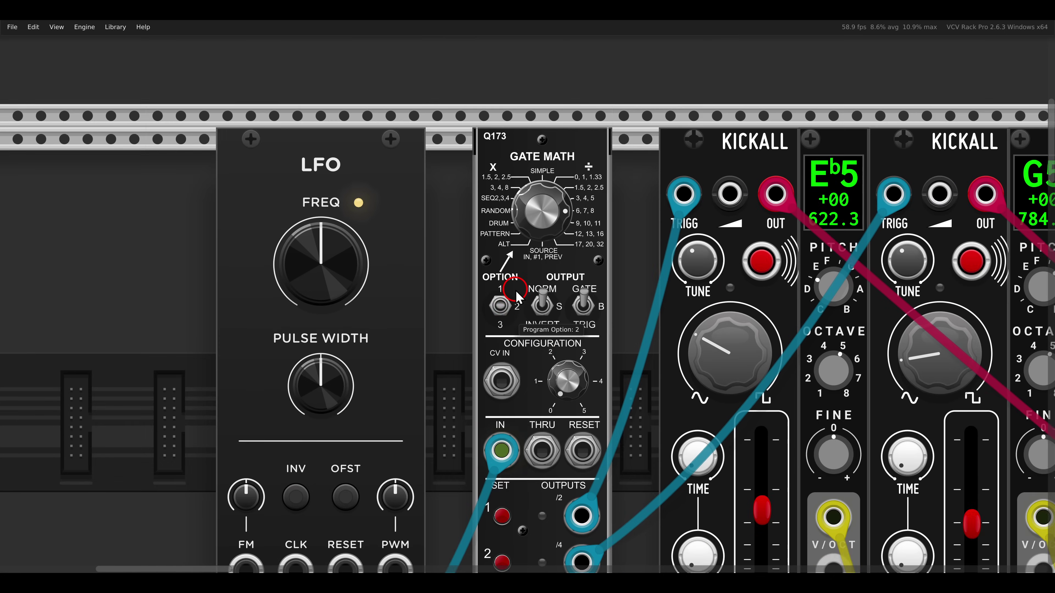
{"action": "scroll", "coordinate": [543, 319], "scroll_direction": "down", "scroll_amount": 1}
{"action": "scroll", "coordinate": [542, 319], "scroll_direction": "down", "scroll_amount": 3}
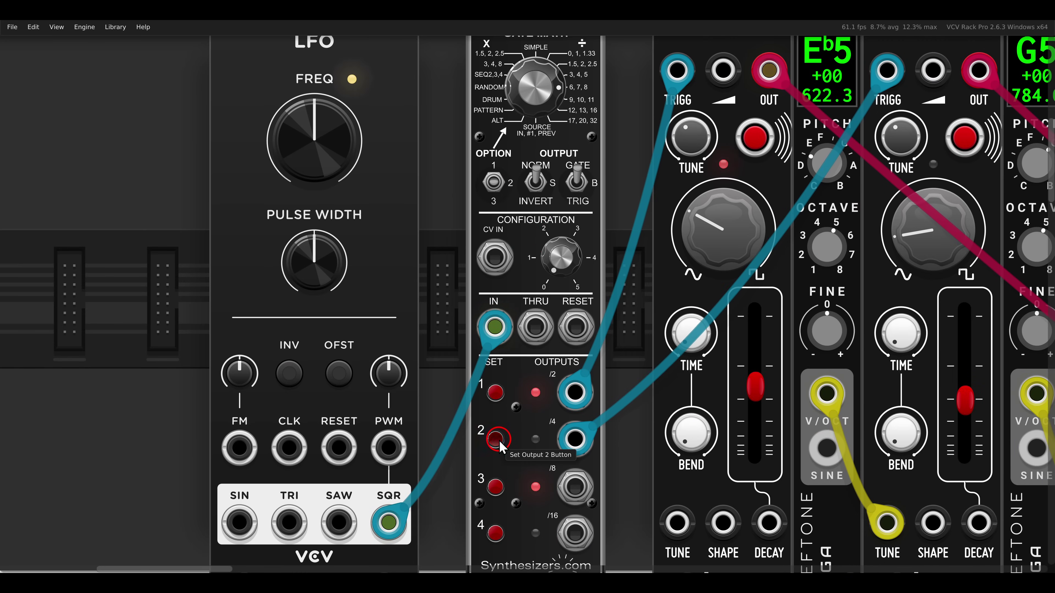
Cable Gate Math's /8 output to the third Kickall's TRIGG input
{"action": "mouse_move", "coordinate": [514, 375]}
{"action": "left_mouse_down"}
{"action": "mouse_move", "coordinate": [549, 405]}
{"action": "mouse_move", "coordinate": [540, 424]}
{"action": "left_mouse_up"}
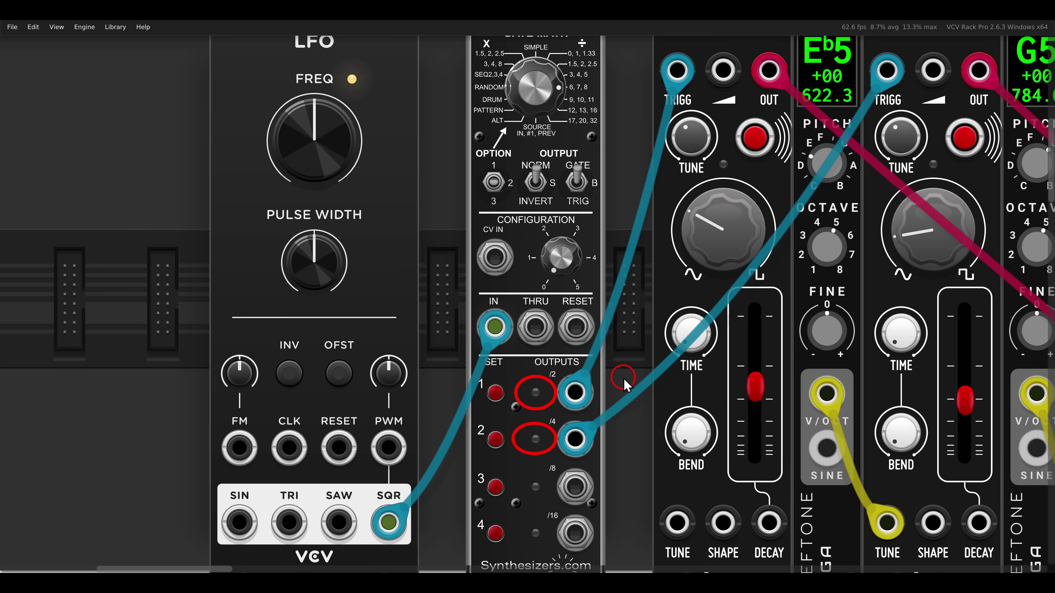
{"action": "key", "text": "Escape"}
{"action": "scroll", "coordinate": [625, 379], "scroll_direction": "down", "scroll_amount": 2}
{"action": "left_click_drag", "start_coordinate": [636, 379], "coordinate": [492, 363]}
{"action": "left_click_drag", "start_coordinate": [443, 435], "coordinate": [805, 151]}
{"action": "left_click_drag", "start_coordinate": [457, 278], "coordinate": [569, 305]}
{"action": "scroll", "coordinate": [551, 162], "scroll_direction": "up", "scroll_amount": 3}
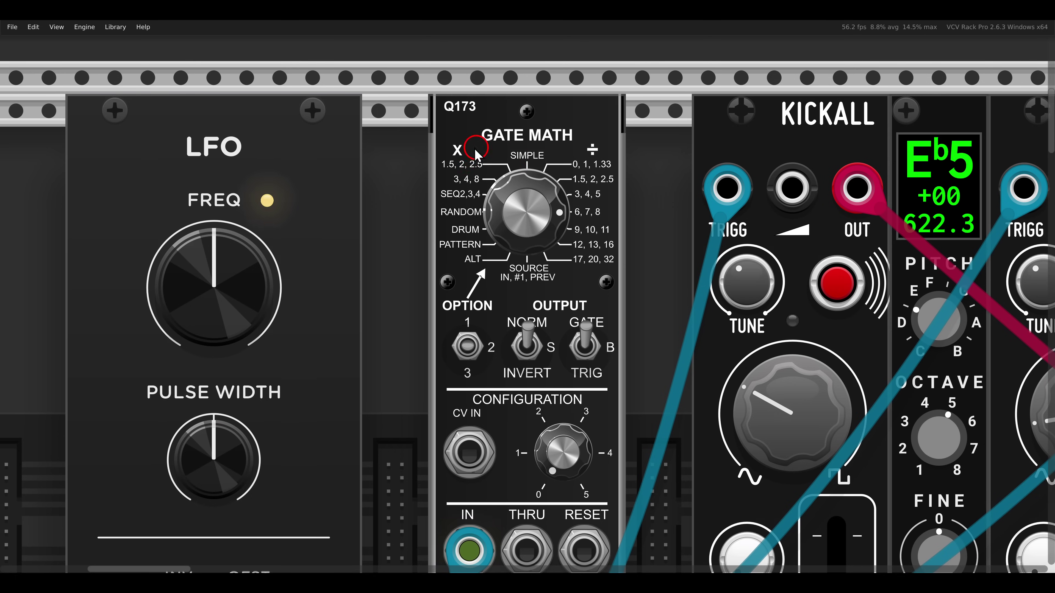
Switch Gate Math to the Pattern program and set its OPTION to 1
{"action": "left_click_drag", "start_coordinate": [529, 207], "coordinate": [521, 191]}
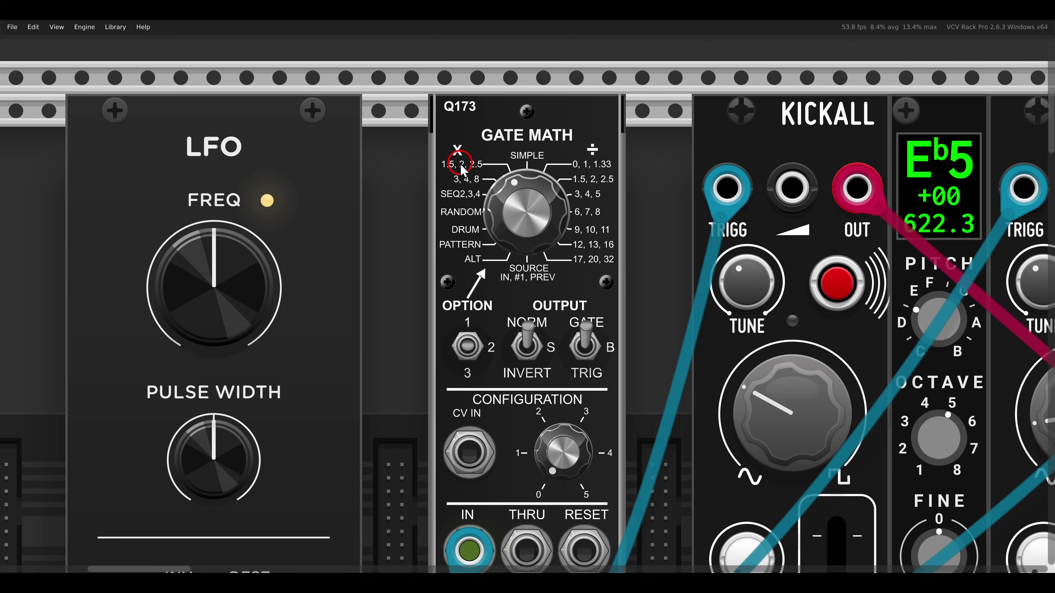
{"action": "left_click_drag", "start_coordinate": [426, 150], "coordinate": [496, 180]}
{"action": "left_click", "coordinate": [478, 347]}
{"action": "left_click", "coordinate": [478, 347]}
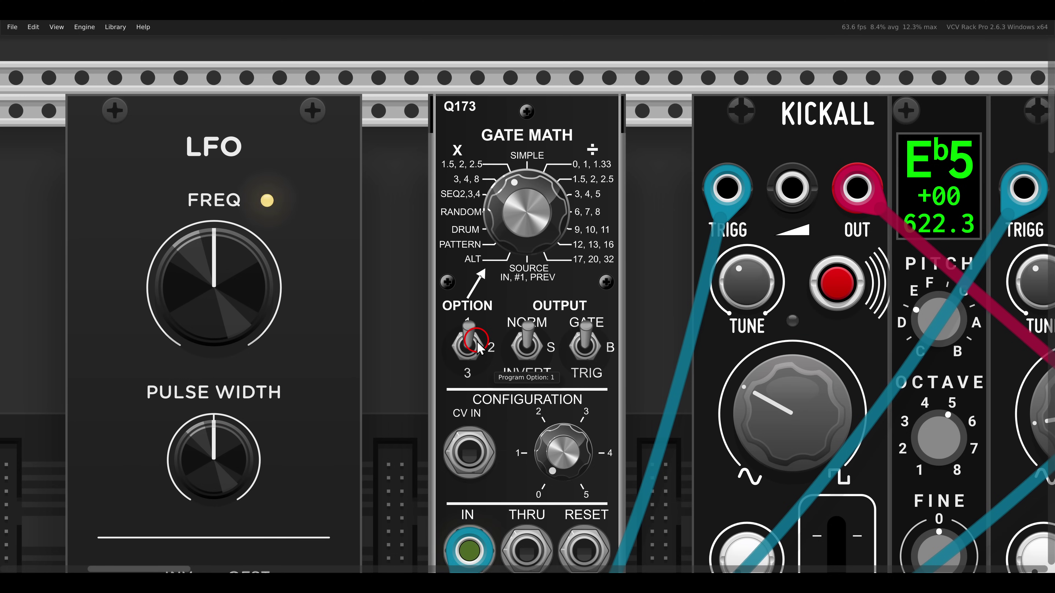
Zoom out and pan the rack to show the LFO, Gate Math and Kickall modules
{"action": "scroll", "coordinate": [477, 342], "scroll_direction": "down", "scroll_amount": 2}
{"action": "left_click_drag", "start_coordinate": [530, 387], "coordinate": [486, 257]}
{"action": "scroll", "coordinate": [508, 275], "scroll_direction": "down", "scroll_amount": 1}
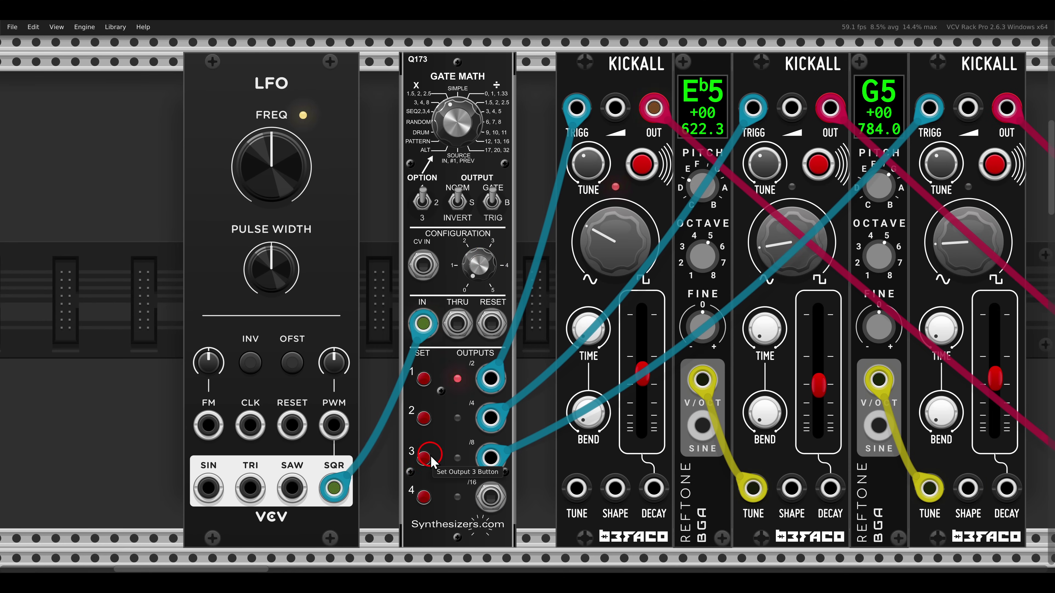
{"action": "left_click_drag", "start_coordinate": [546, 364], "coordinate": [506, 364]}
{"action": "scroll", "coordinate": [502, 365], "scroll_direction": "down", "scroll_amount": 1}
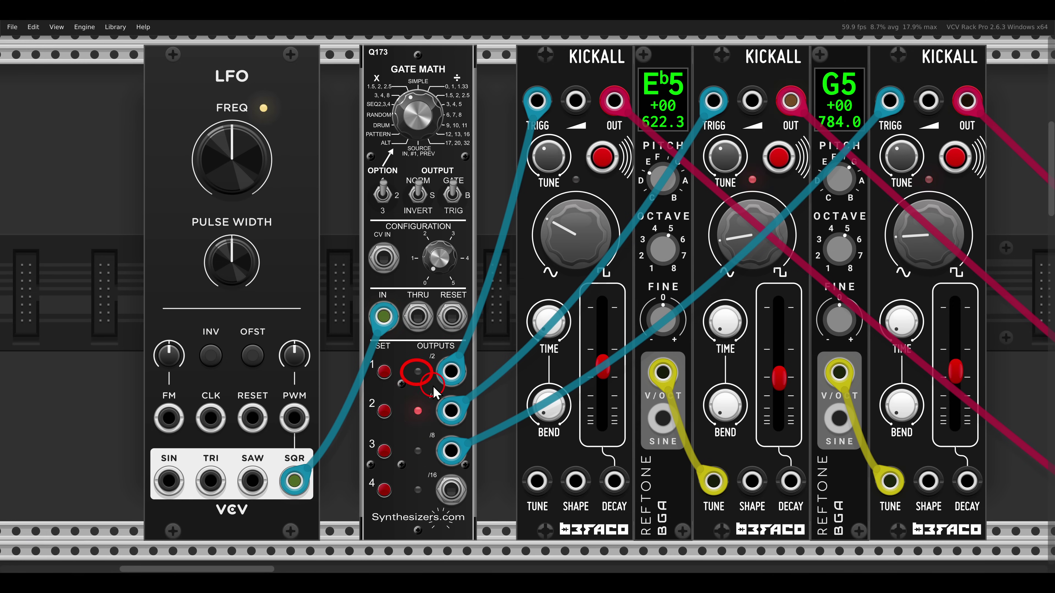
{"action": "mouse_move", "coordinate": [430, 419]}
{"action": "left_mouse_down"}
{"action": "mouse_move", "coordinate": [423, 456]}
{"action": "mouse_move", "coordinate": [432, 465]}
{"action": "left_mouse_up"}
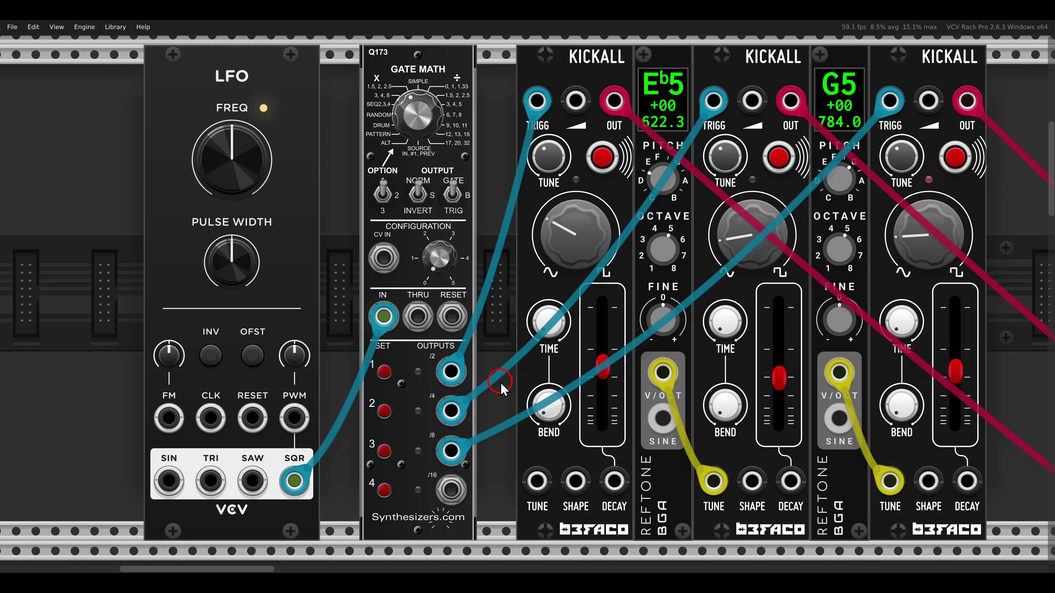
In Gate Math's context menu, set output 2's program to ÷ 4 and output 3's to ÷ 2
{"action": "right_click", "coordinate": [454, 84]}
{"action": "mouse_move", "coordinate": [479, 272]}
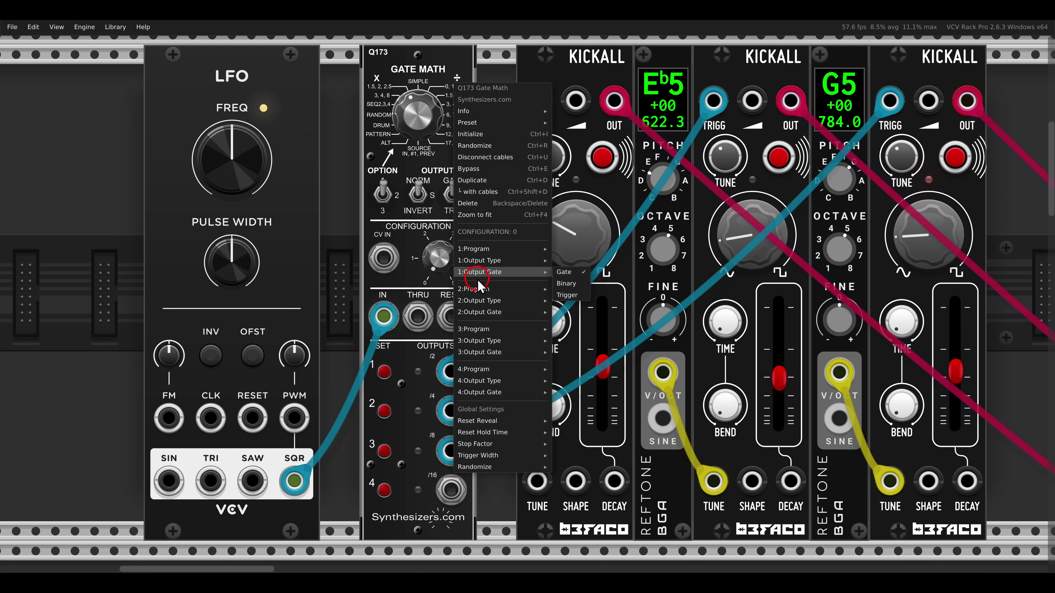
{"action": "left_click", "coordinate": [479, 392]}
{"action": "left_click", "coordinate": [503, 249]}
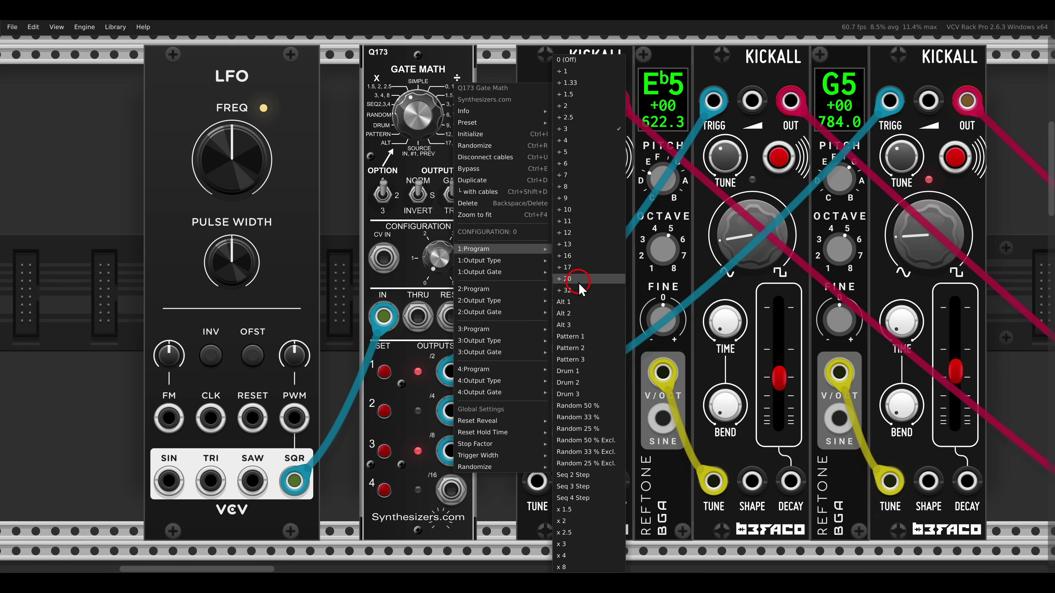
{"action": "mouse_move", "coordinate": [534, 290]}
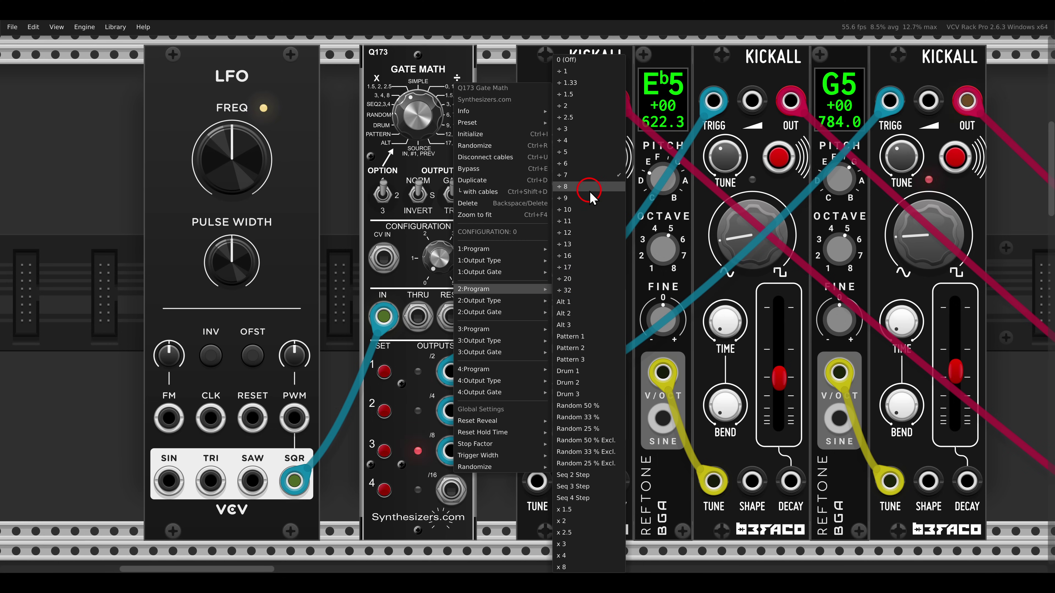
{"action": "left_click", "coordinate": [583, 140]}
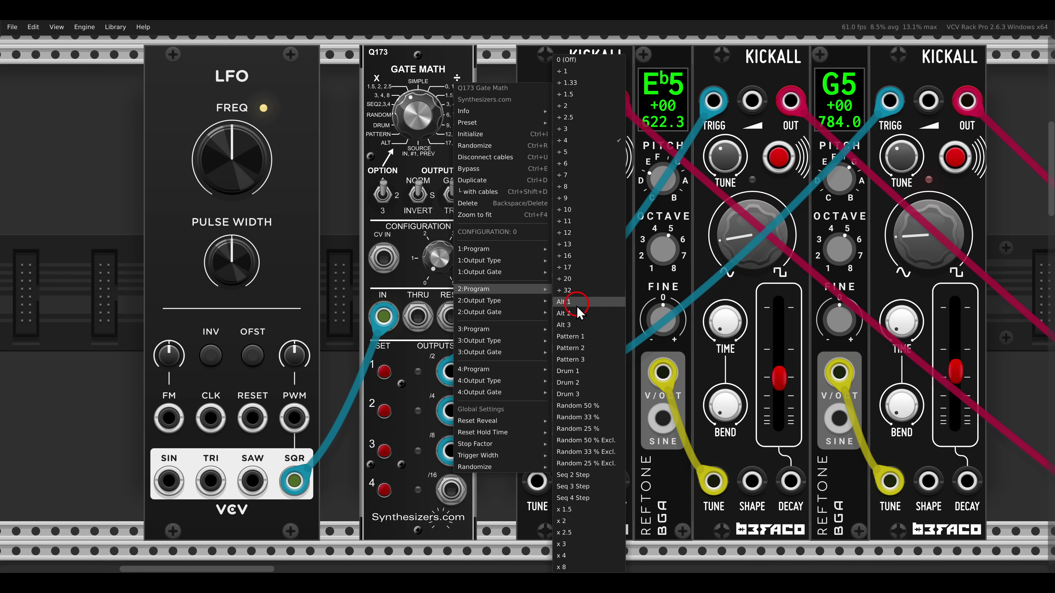
{"action": "mouse_move", "coordinate": [515, 330]}
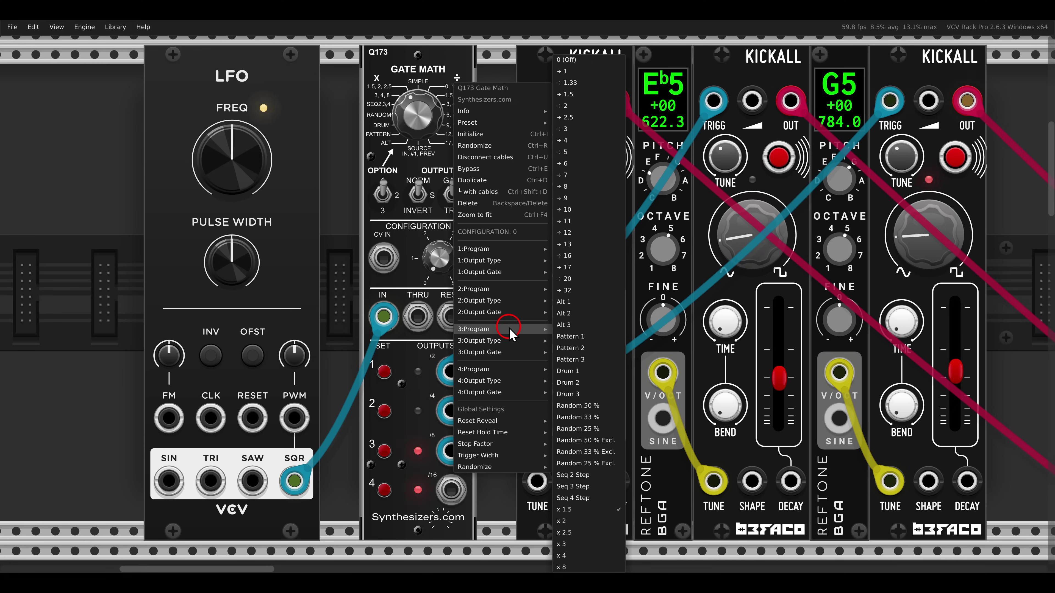
{"action": "left_click", "coordinate": [582, 108]}
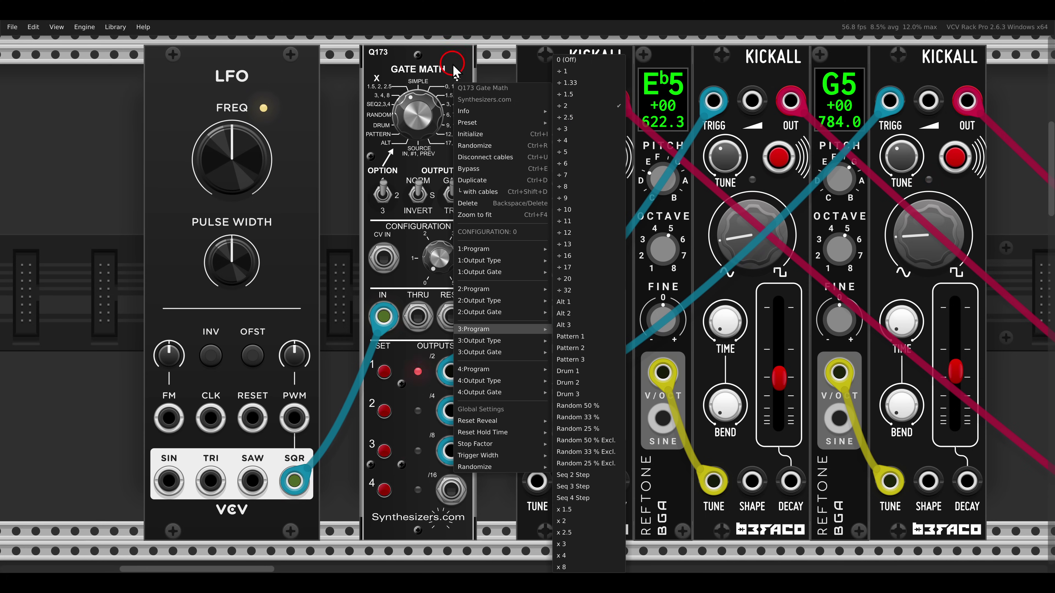
{"action": "left_click", "coordinate": [463, 71]}
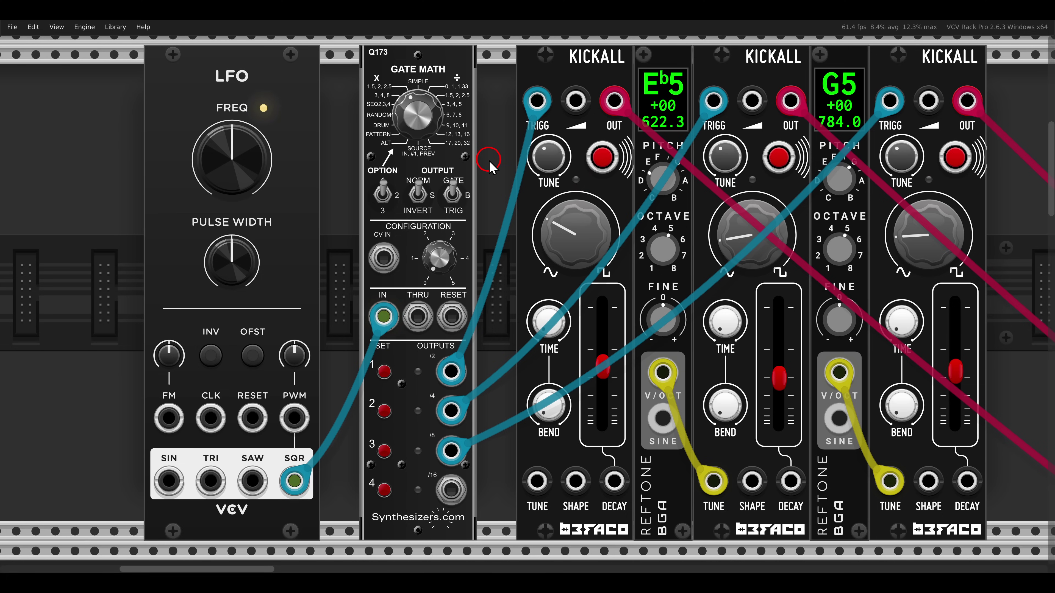
Turn Gate Math's Configuration knob up from 0 to about 0.51
{"action": "left_click_drag", "start_coordinate": [392, 345], "coordinate": [499, 482]}
{"action": "left_click_drag", "start_coordinate": [398, 220], "coordinate": [482, 298]}
{"action": "key", "text": "Escape"}
{"action": "scroll", "coordinate": [398, 286], "scroll_direction": "up", "scroll_amount": 3}
{"action": "mouse_move", "coordinate": [398, 286]}
{"action": "left_mouse_down"}
{"action": "mouse_move", "coordinate": [510, 294]}
{"action": "mouse_move", "coordinate": [526, 312]}
{"action": "left_mouse_up"}
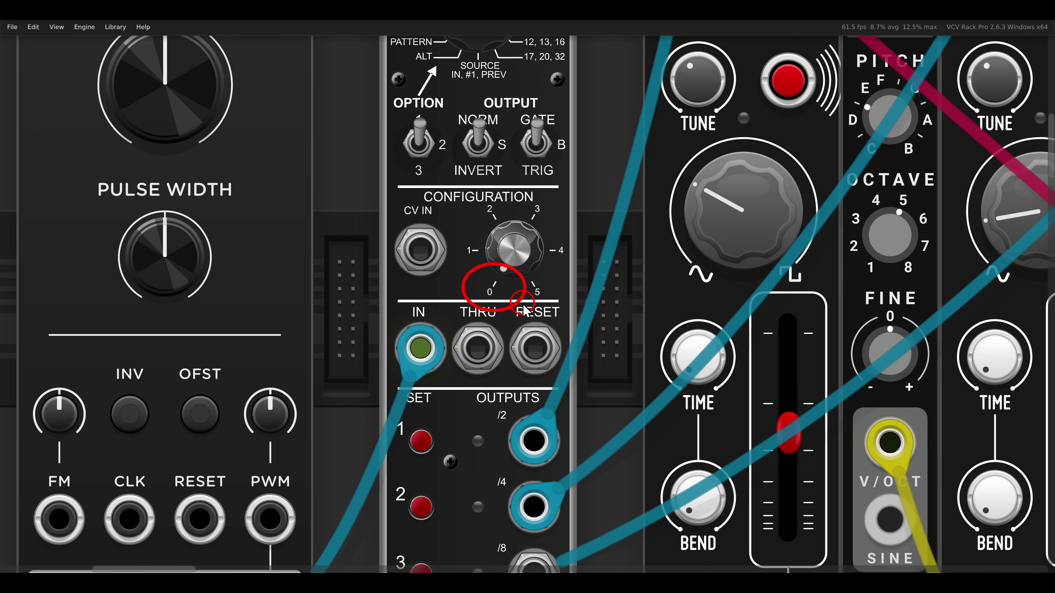
{"action": "key", "text": "Escape"}
{"action": "left_click_drag", "start_coordinate": [525, 261], "coordinate": [520, 242]}
{"action": "scroll", "coordinate": [525, 243], "scroll_direction": "down", "scroll_amount": 4}
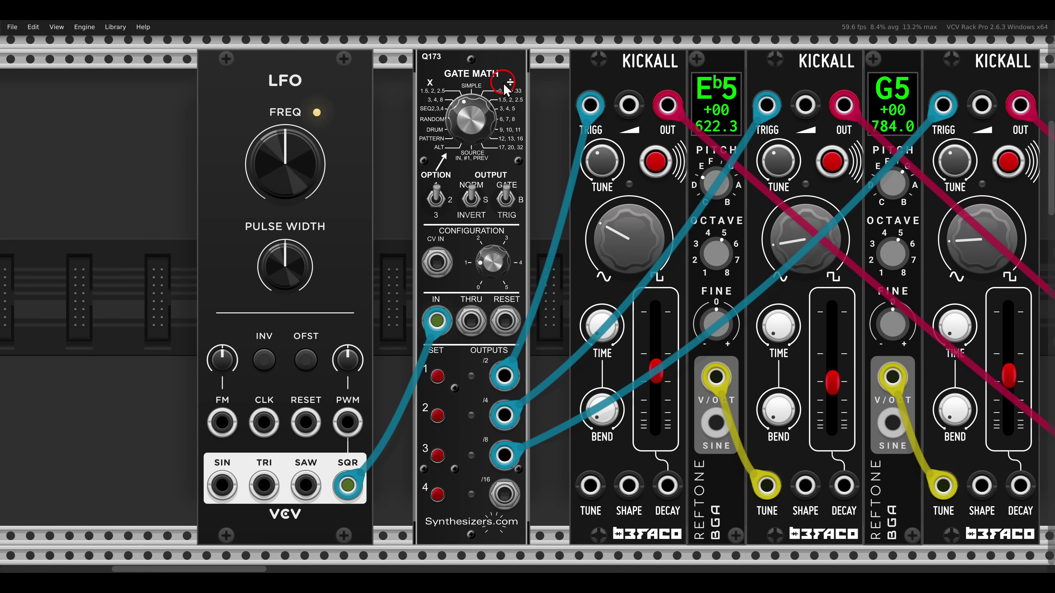
Through Gate Math's context menu, change output 3's program to x 2 for configuration 1
{"action": "right_click", "coordinate": [504, 84]}
{"action": "mouse_move", "coordinate": [520, 249]}
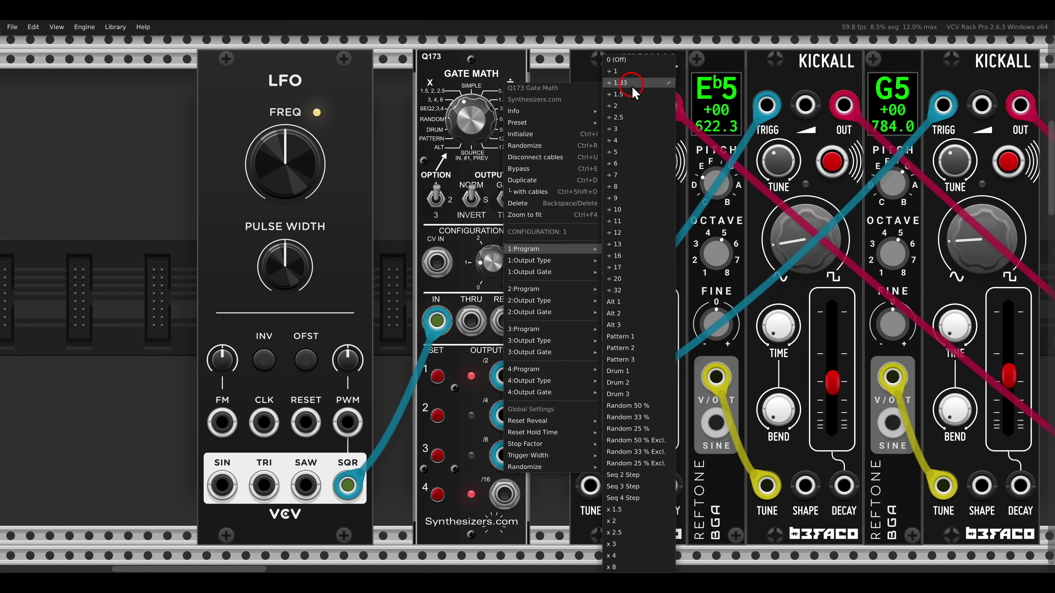
{"action": "mouse_move", "coordinate": [561, 291]}
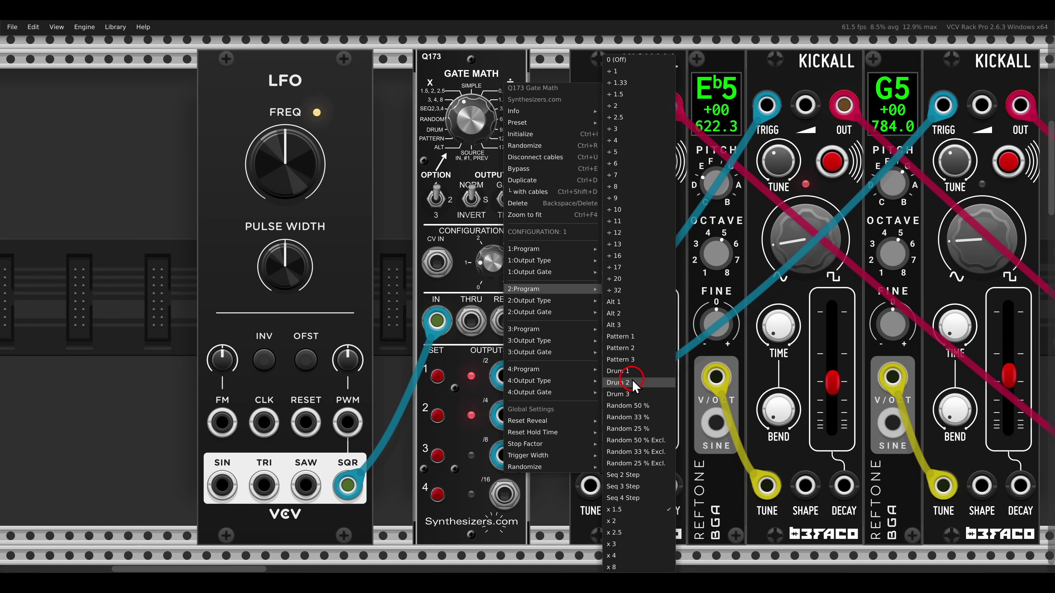
{"action": "mouse_move", "coordinate": [563, 330]}
{"action": "left_click", "coordinate": [621, 521]}
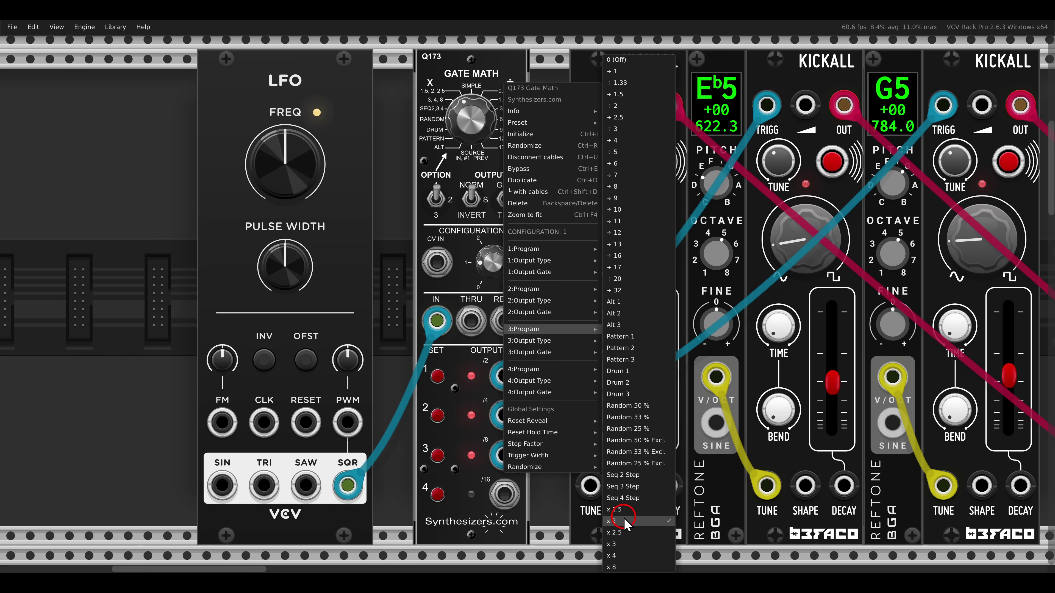
{"action": "left_click", "coordinate": [648, 341]}
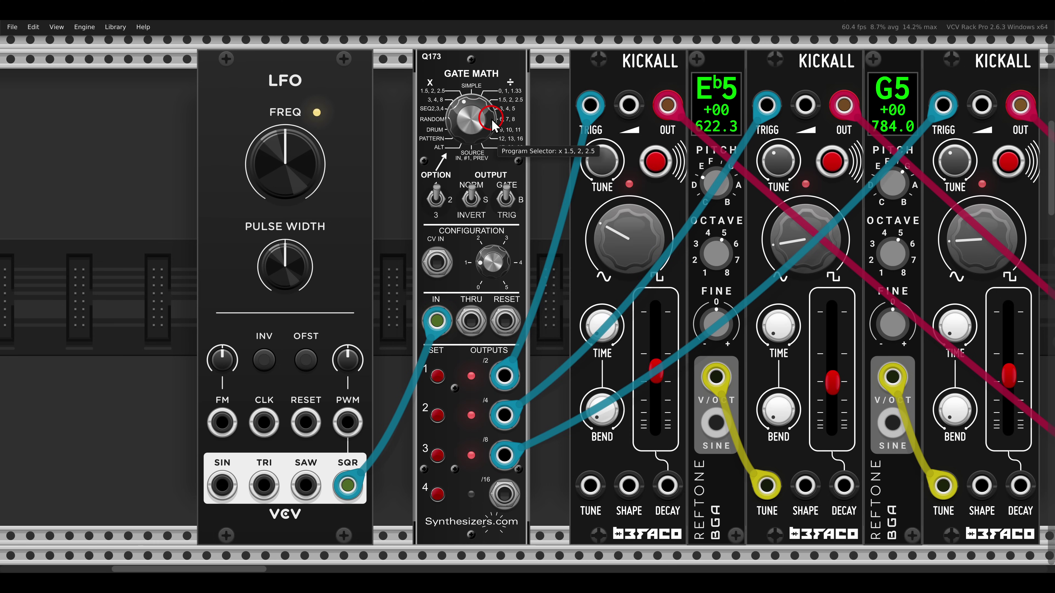
Try Configuration at 0 and 1, unplug the LFO square cable from Gate Math's IN, then set Configuration to about 3.45
{"action": "left_click", "coordinate": [496, 268]}
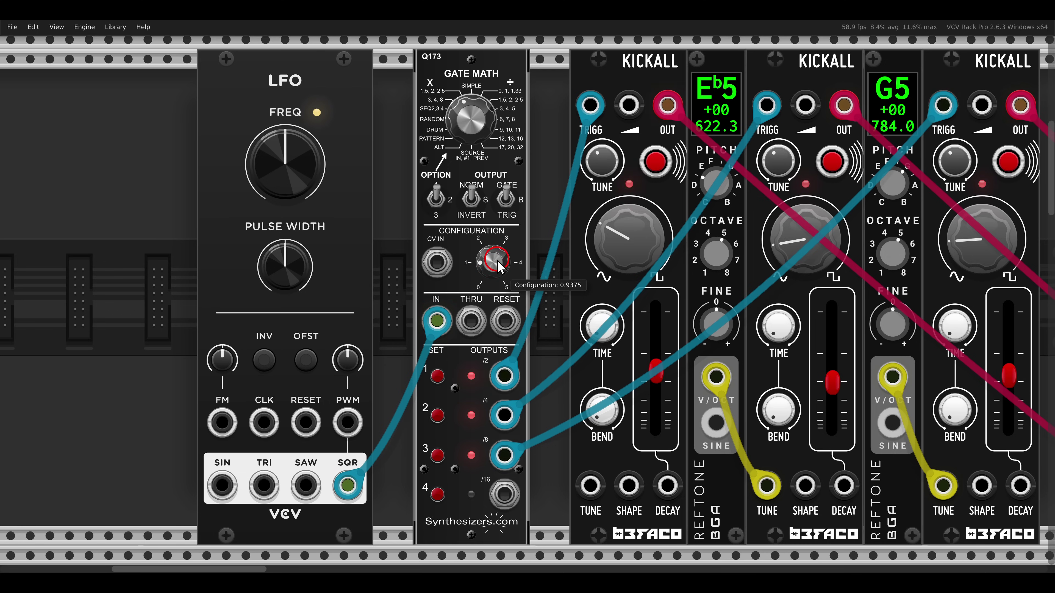
{"action": "left_click_drag", "start_coordinate": [493, 264], "coordinate": [517, 328]}
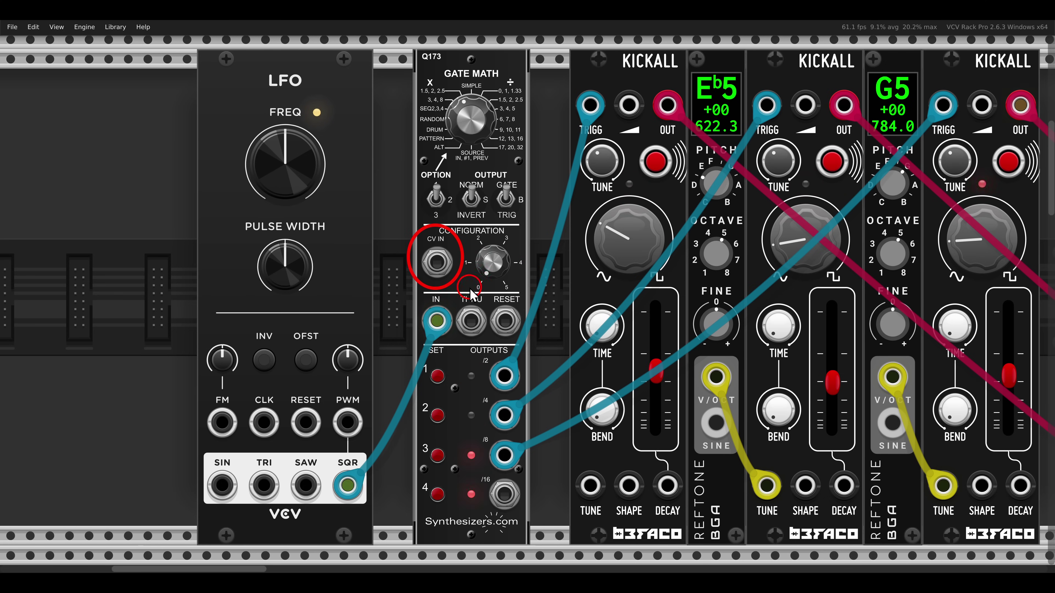
{"action": "left_click_drag", "start_coordinate": [501, 269], "coordinate": [501, 307]}
{"action": "left_click_drag", "start_coordinate": [436, 321], "coordinate": [414, 293]}
{"action": "left_click_drag", "start_coordinate": [491, 261], "coordinate": [494, 306]}
Patch the LFO SQR output into Gate Math's CV IN and set Configuration to about 1.05
{"action": "left_click_drag", "start_coordinate": [437, 261], "coordinate": [348, 485]}
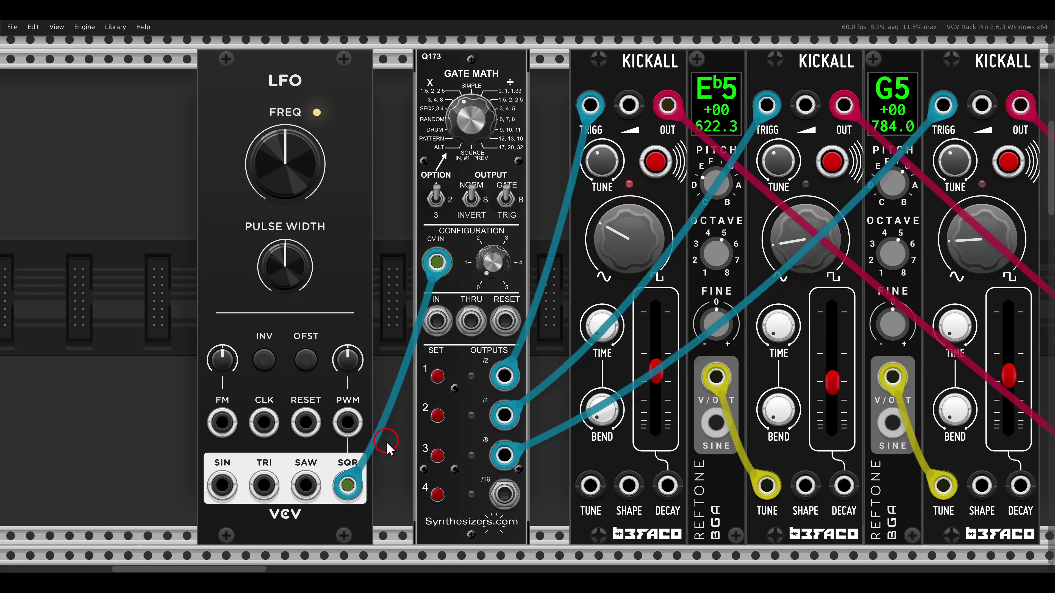
{"action": "left_click_drag", "start_coordinate": [475, 288], "coordinate": [472, 181]}
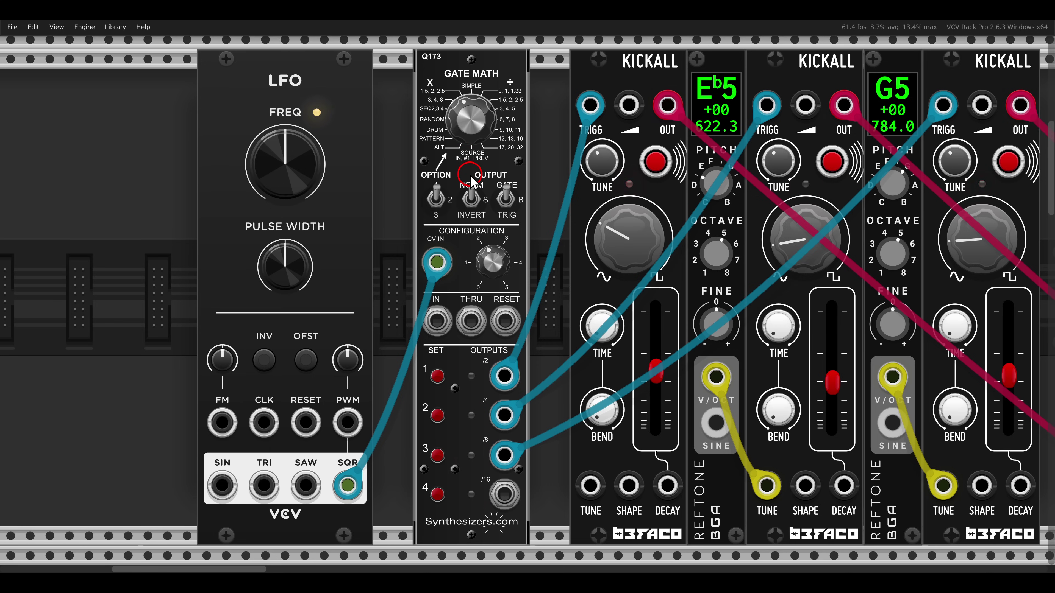
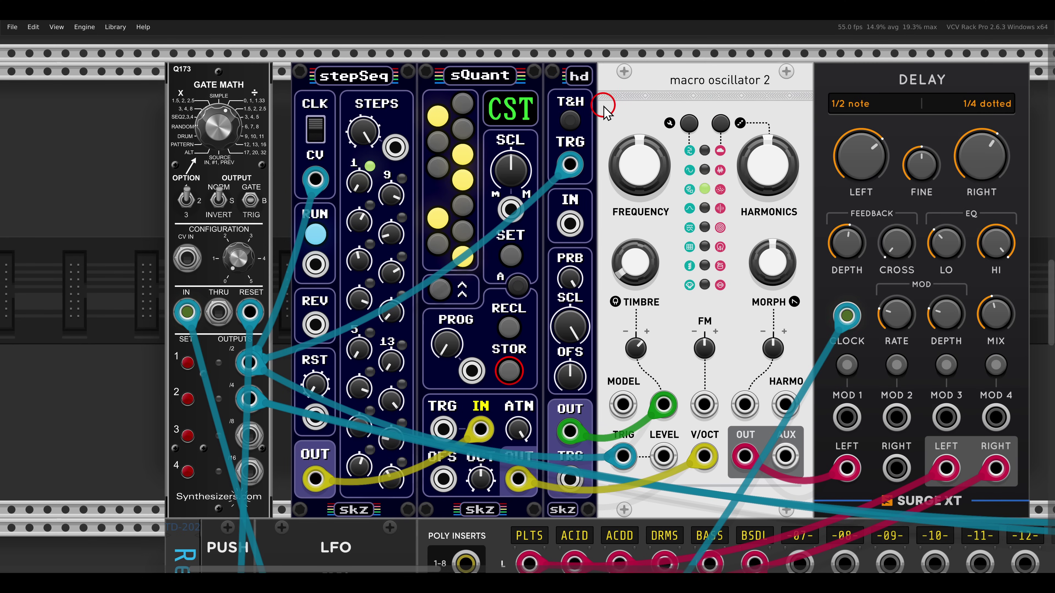
Choose Random 50 % as Gate Math's 1:Program so stepSeq advances on a thinned clock
{"action": "left_click_drag", "start_coordinate": [625, 55], "coordinate": [813, 102]}
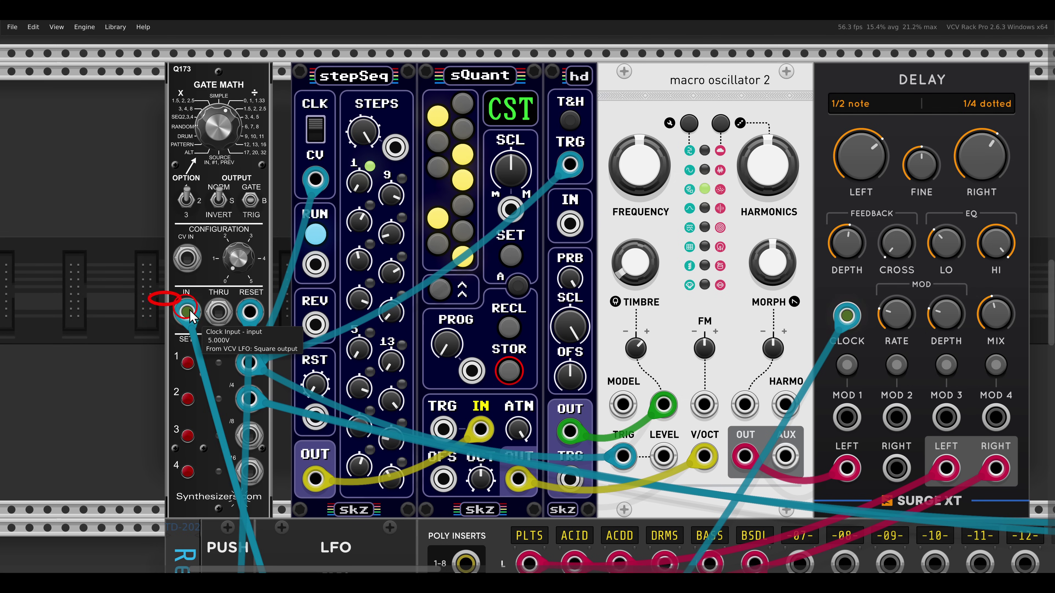
{"action": "left_click_drag", "start_coordinate": [149, 292], "coordinate": [212, 343]}
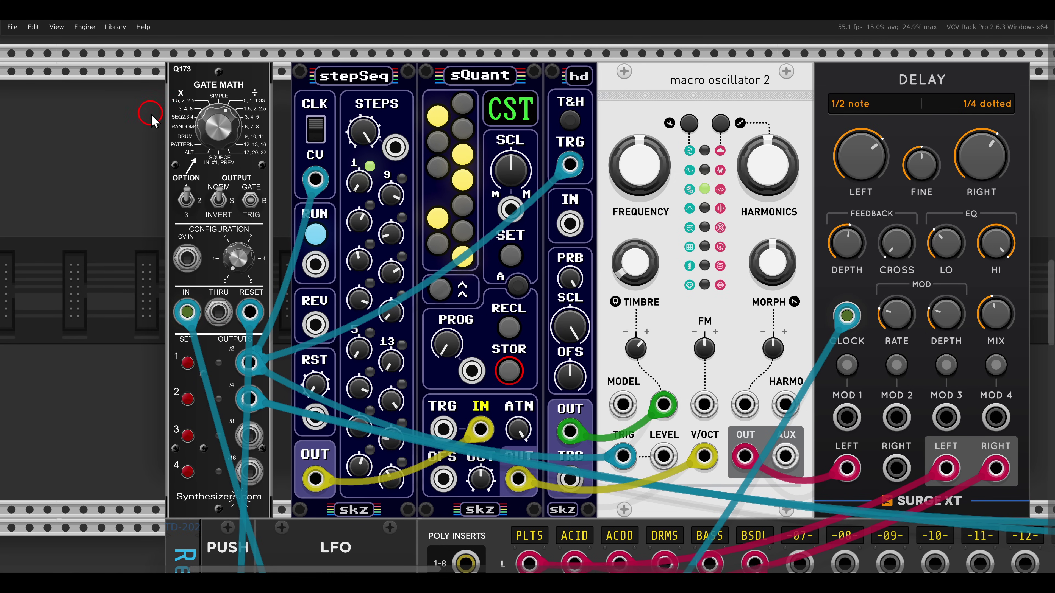
{"action": "left_click_drag", "start_coordinate": [151, 117], "coordinate": [212, 145]}
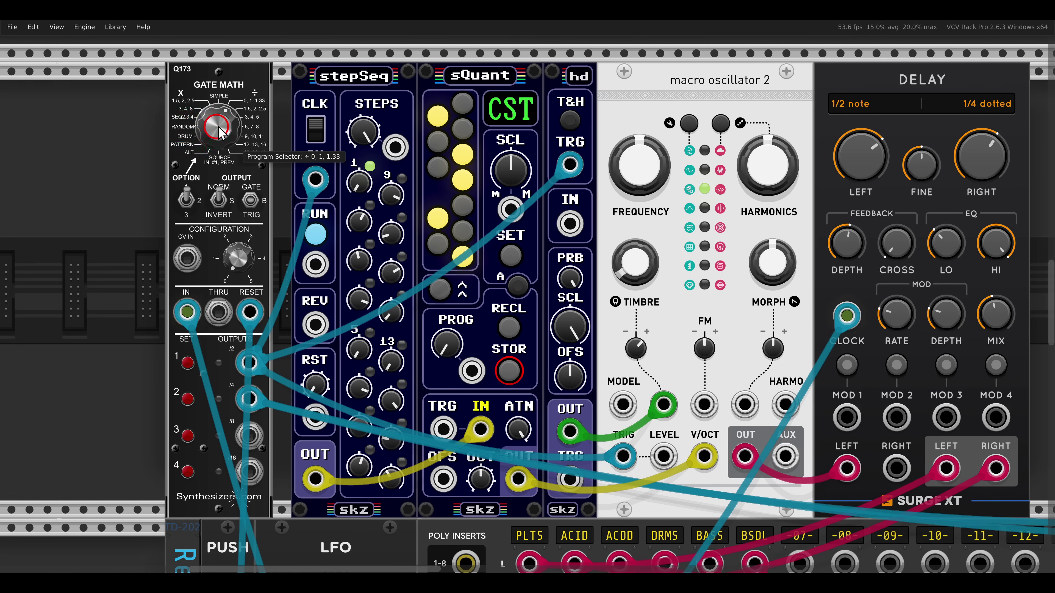
{"action": "right_click", "coordinate": [239, 84]}
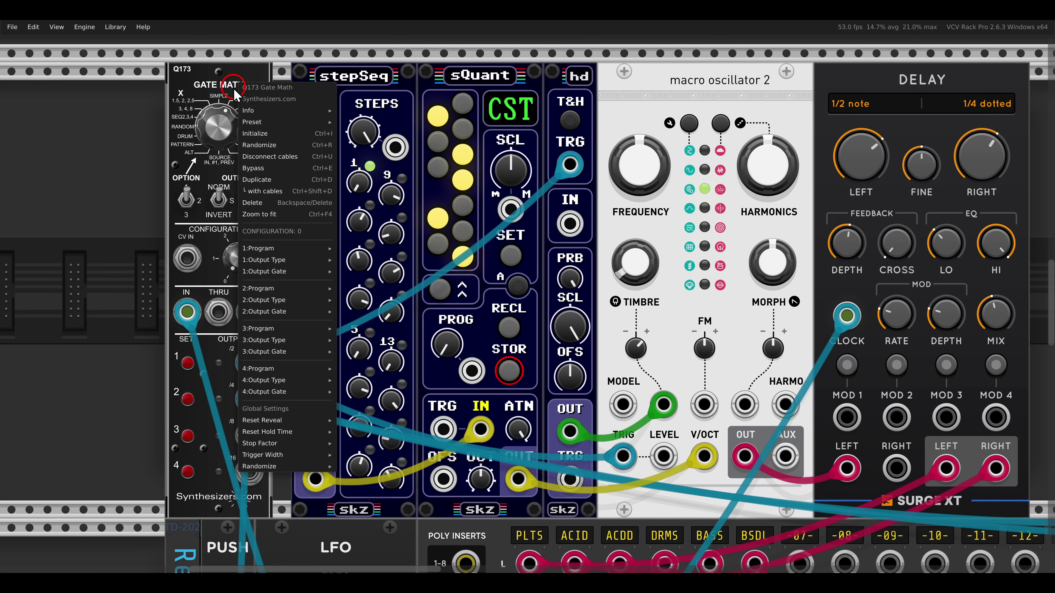
{"action": "mouse_move", "coordinate": [255, 246]}
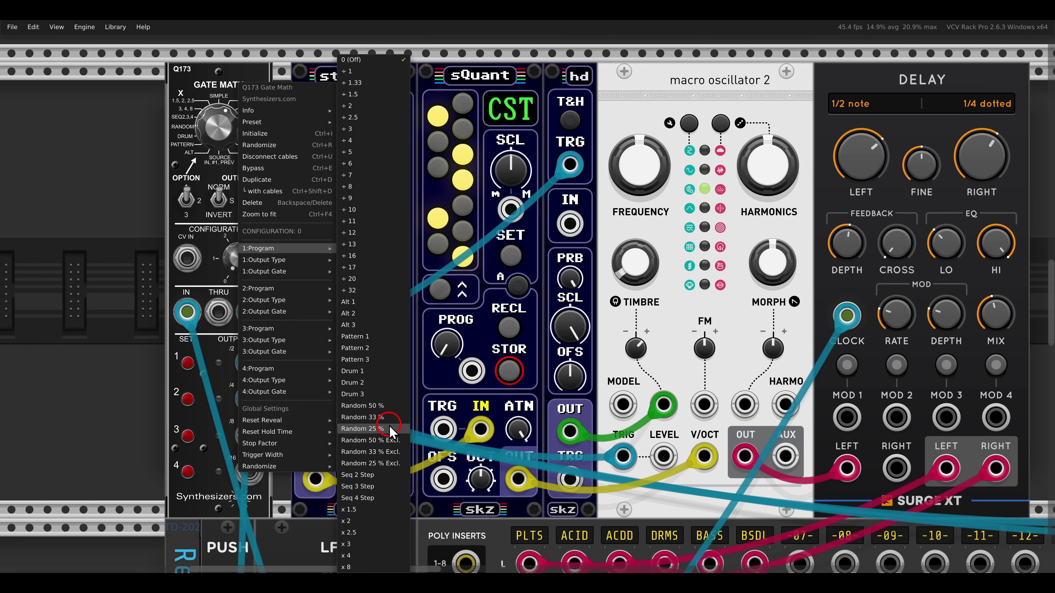
{"action": "left_click", "coordinate": [382, 408]}
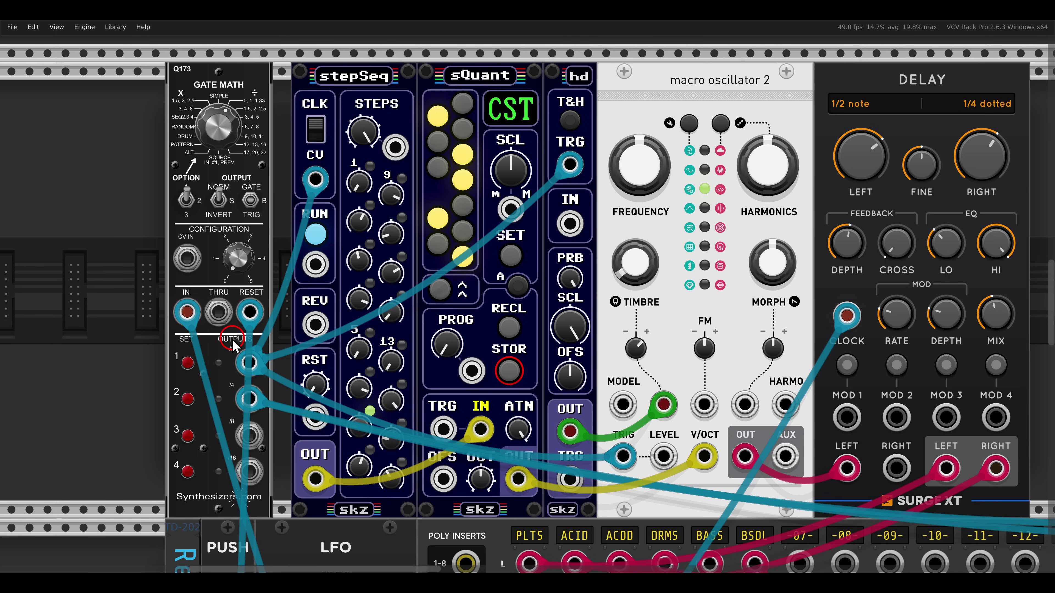
{"action": "left_click_drag", "start_coordinate": [202, 349], "coordinate": [229, 382]}
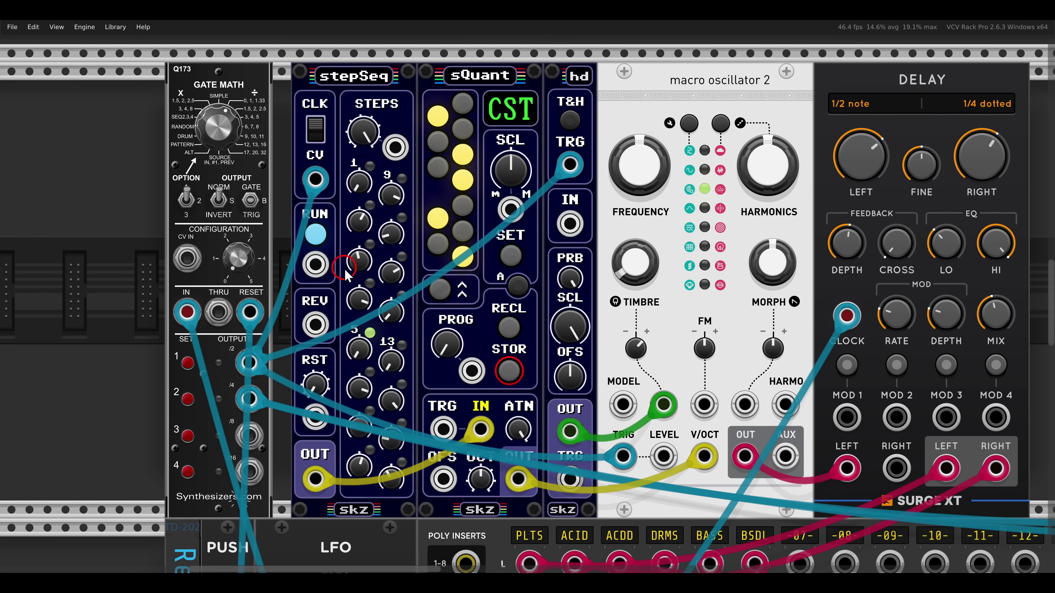
Scroll to the Scope-fed Gate Math, switch its output toggle to B and fire SET 1
{"action": "scroll", "coordinate": [346, 276], "scroll_direction": "up", "scroll_amount": 15}
{"action": "scroll", "coordinate": [348, 273], "scroll_direction": "up", "scroll_amount": 4}
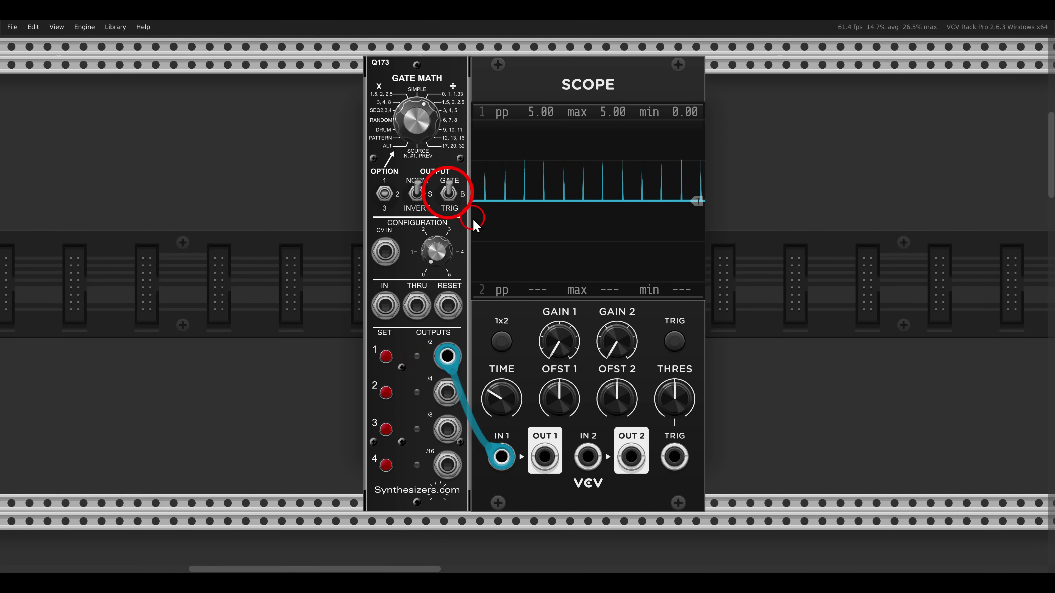
{"action": "left_click", "coordinate": [452, 196]}
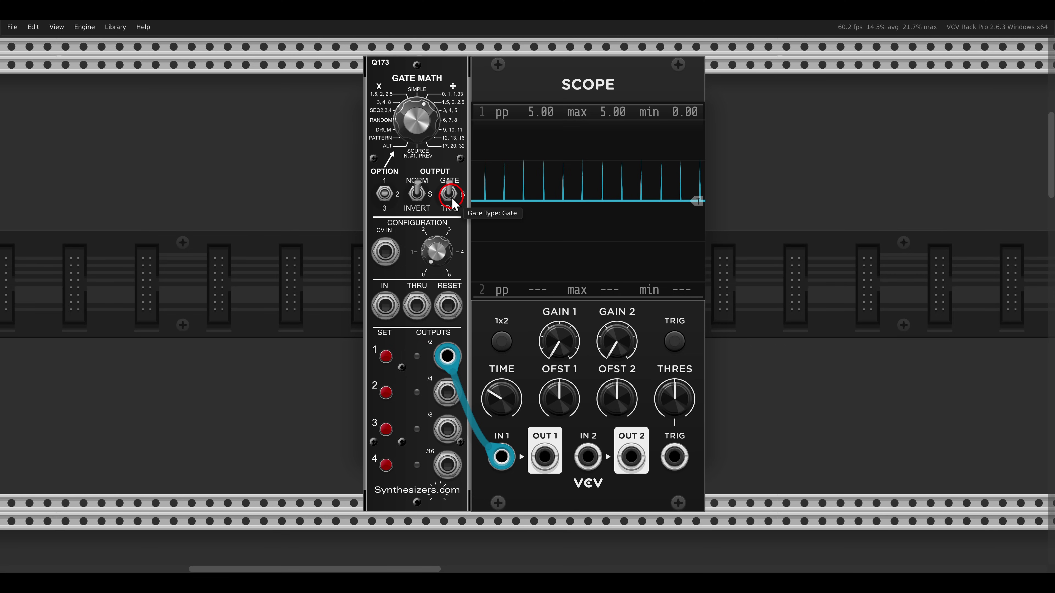
{"action": "left_click", "coordinate": [449, 193]}
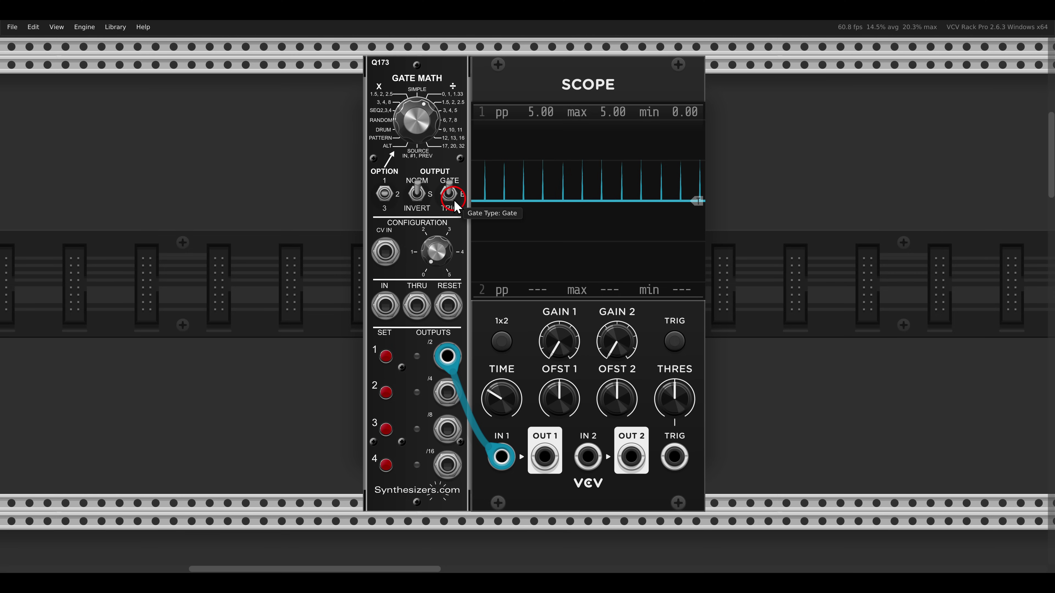
{"action": "left_click", "coordinate": [386, 358]}
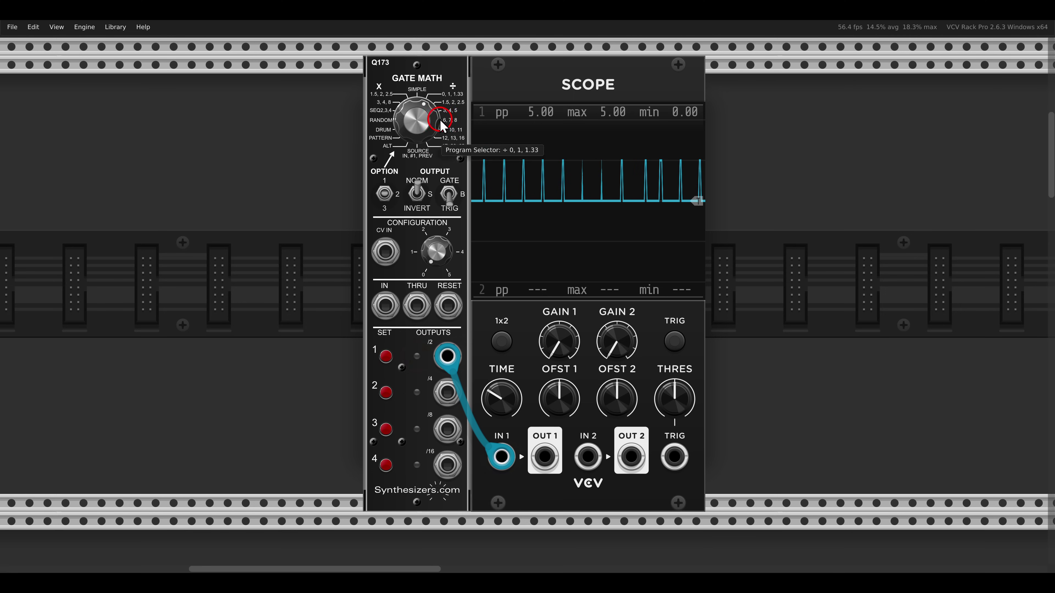
Leave the output toggle on GATE so Scope shows full-length square pulses
{"action": "right_click", "coordinate": [443, 87]}
{"action": "mouse_move", "coordinate": [451, 458]}
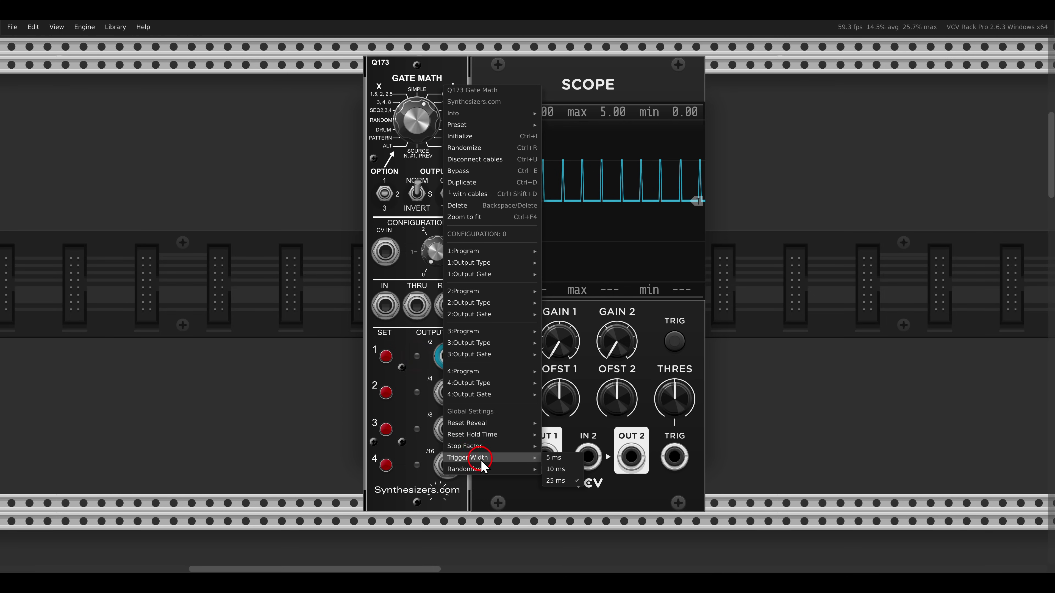
{"action": "left_click", "coordinate": [411, 335]}
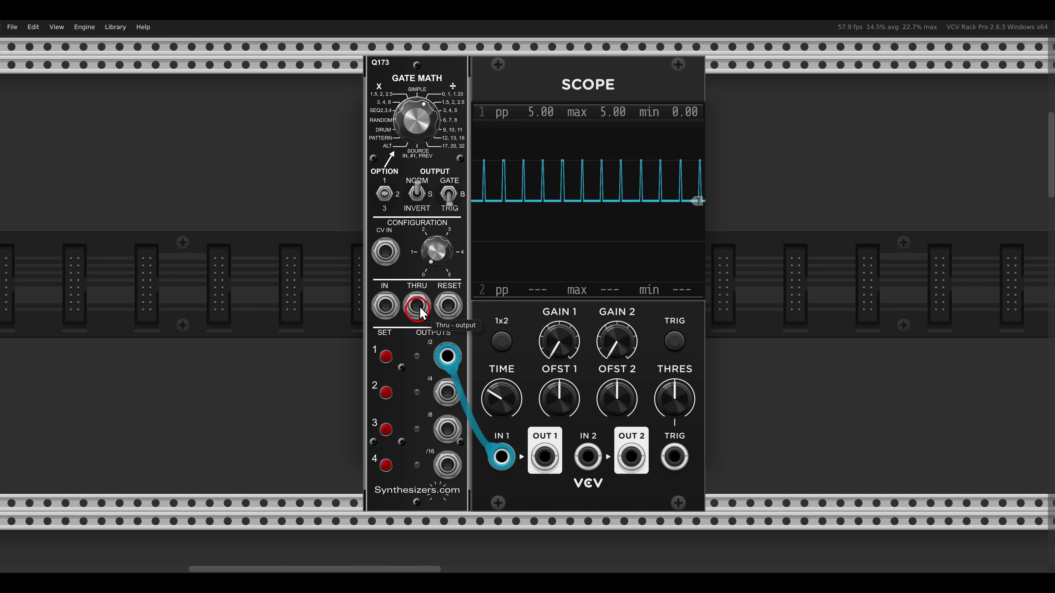
{"action": "left_click", "coordinate": [450, 196]}
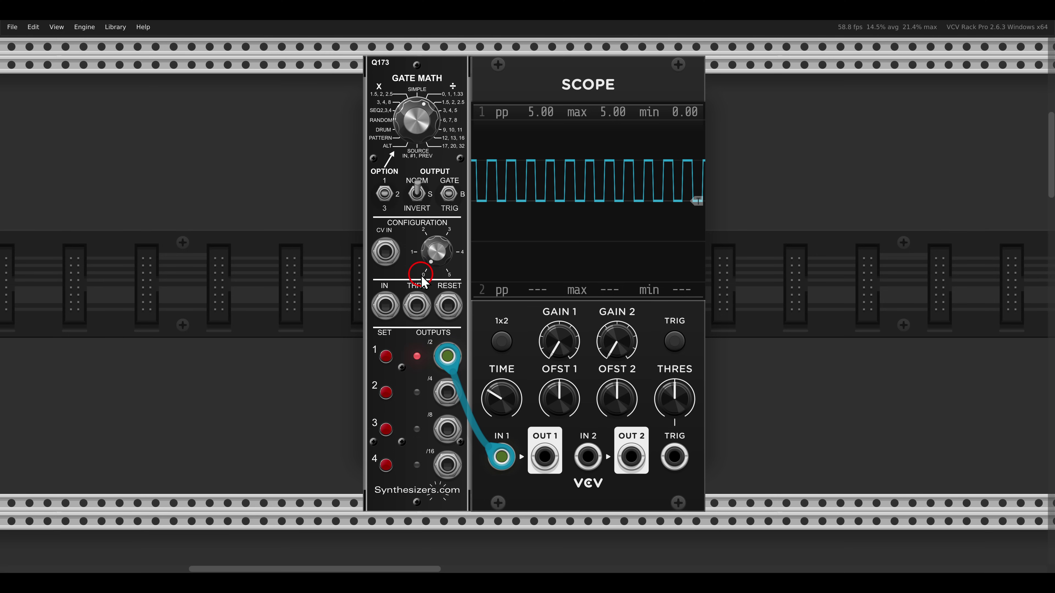
{"action": "scroll", "coordinate": [421, 276], "scroll_direction": "down", "scroll_amount": 5}
{"action": "scroll", "coordinate": [423, 278], "scroll_direction": "down", "scroll_amount": 10}
{"action": "scroll", "coordinate": [490, 260], "scroll_direction": "up", "scroll_amount": 5}
{"action": "scroll", "coordinate": [490, 260], "scroll_direction": "up", "scroll_amount": 3}
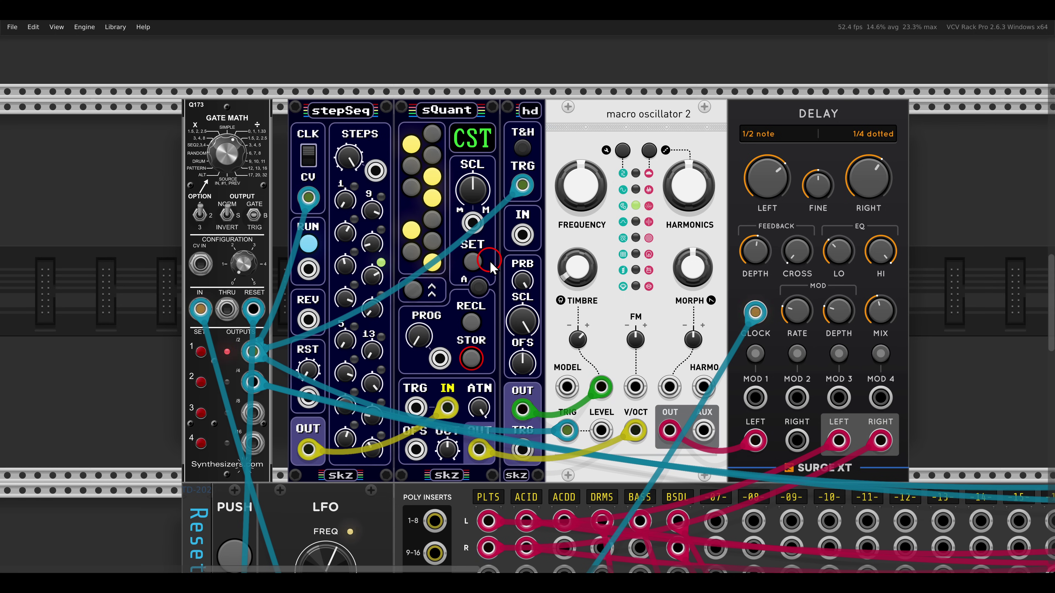
Choose Random 25 % as Gate Math's 2:Program
{"action": "right_click", "coordinate": [250, 116]}
{"action": "mouse_move", "coordinate": [272, 338]}
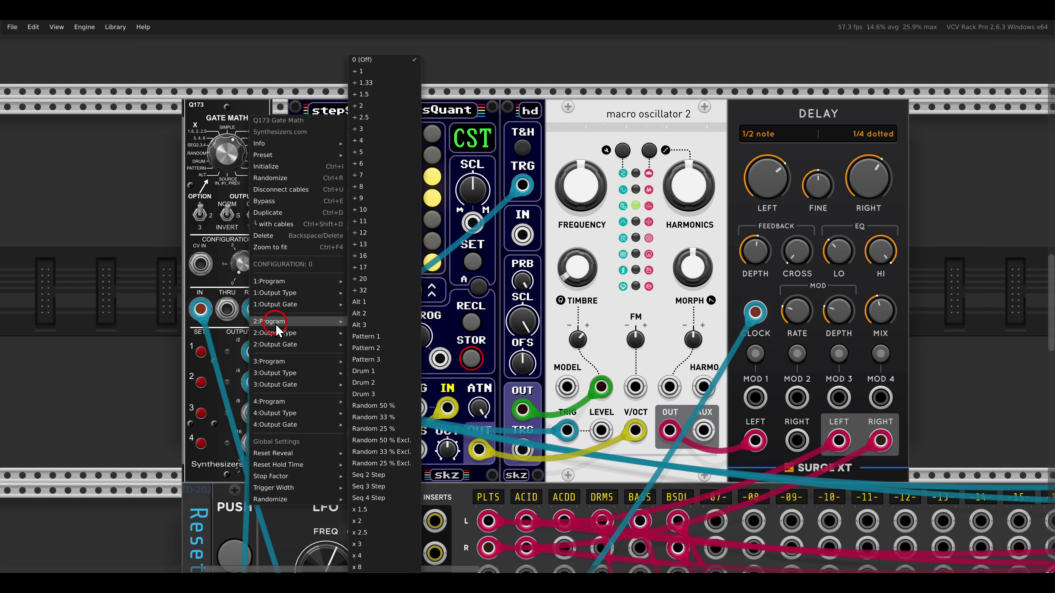
{"action": "left_click", "coordinate": [389, 431]}
{"action": "scroll", "coordinate": [430, 343], "scroll_direction": "down", "scroll_amount": 1}
{"action": "left_click_drag", "start_coordinate": [841, 308], "coordinate": [383, 292]}
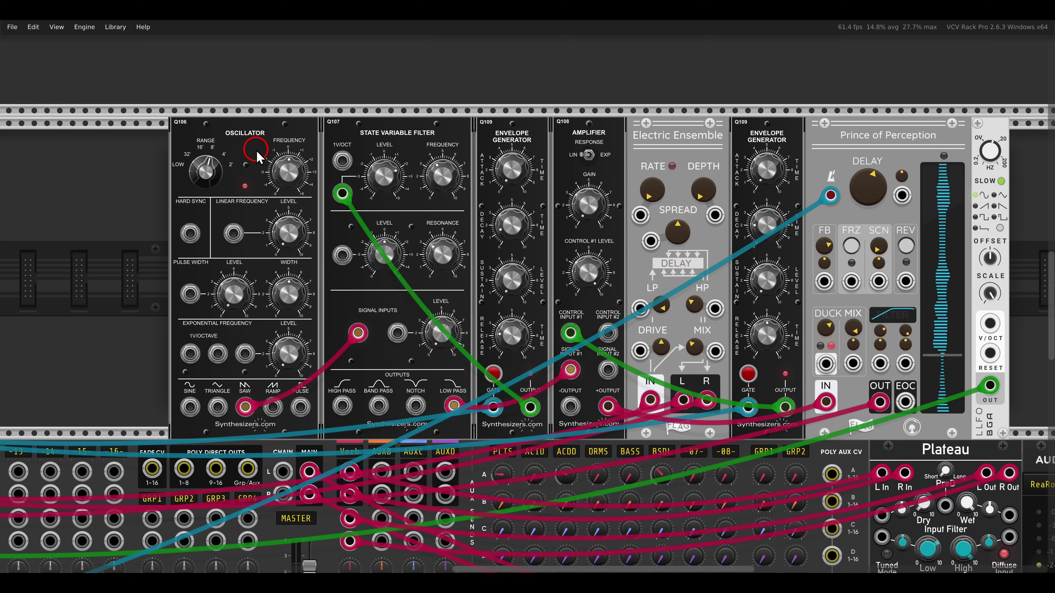
Pan past the effects and mixer and centre the Gate Math triggering the BD, SN, CL and OH drums
{"action": "left_click_drag", "start_coordinate": [218, 121], "coordinate": [270, 142]}
{"action": "left_click_drag", "start_coordinate": [341, 116], "coordinate": [455, 147]}
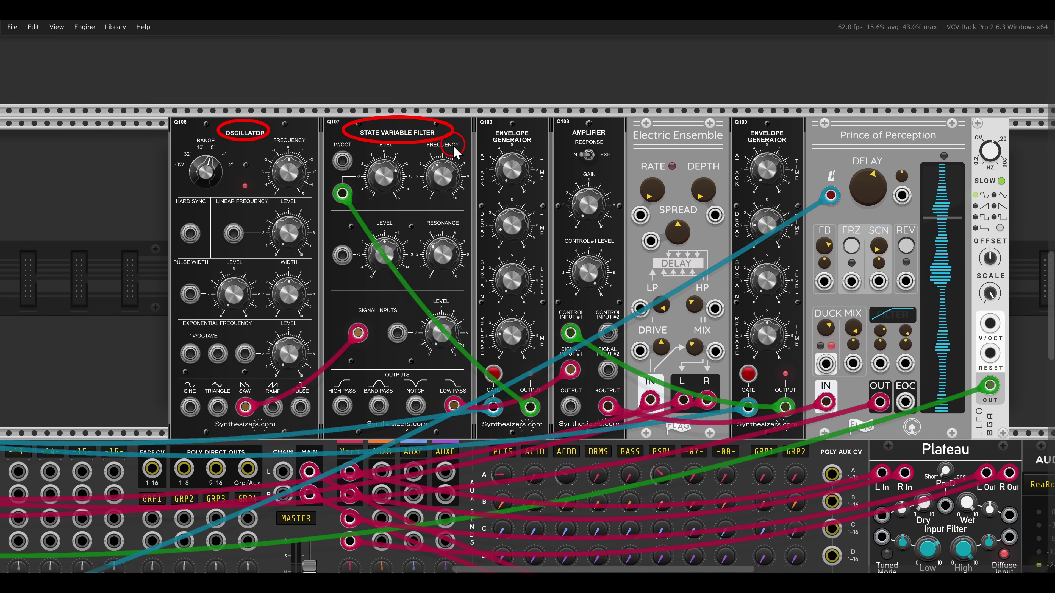
{"action": "key", "text": "Escape"}
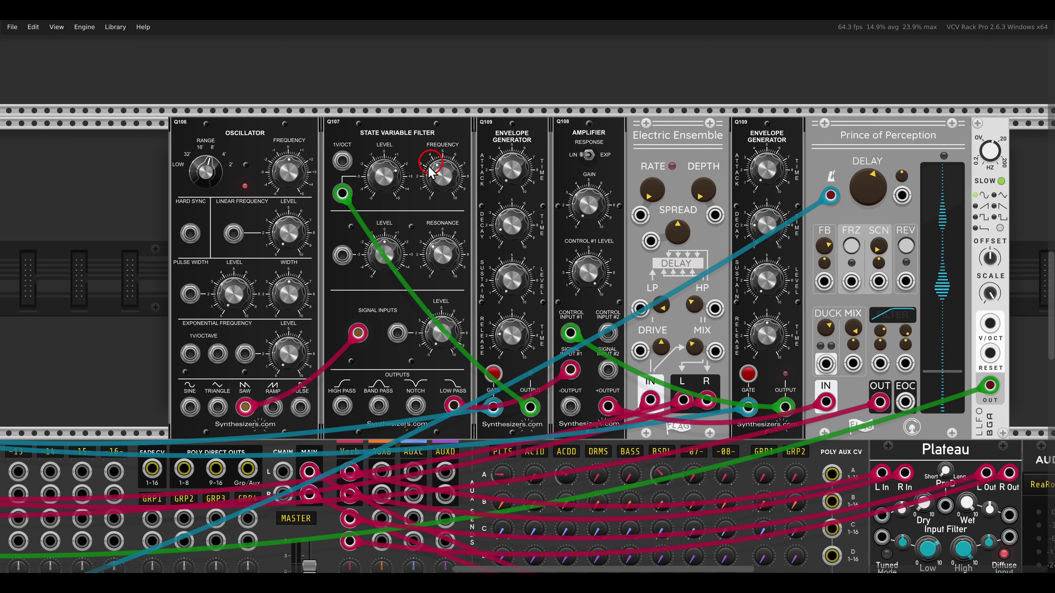
{"action": "left_click_drag", "start_coordinate": [132, 353], "coordinate": [521, 213]}
{"action": "left_click_drag", "start_coordinate": [391, 292], "coordinate": [776, 128]}
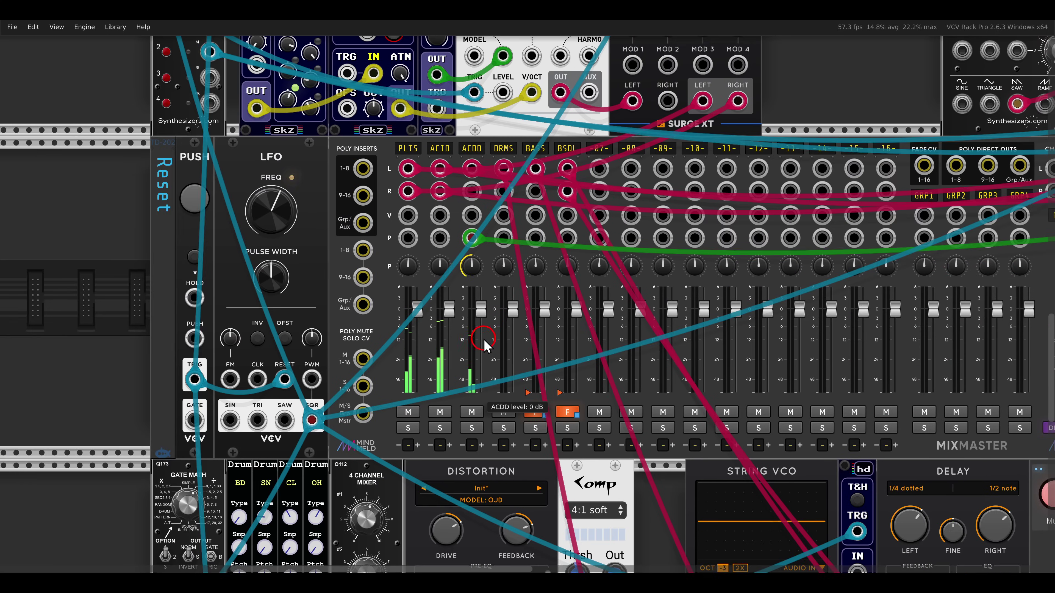
{"action": "left_click_drag", "start_coordinate": [482, 354], "coordinate": [628, 140]}
{"action": "left_click_drag", "start_coordinate": [613, 283], "coordinate": [616, 159]}
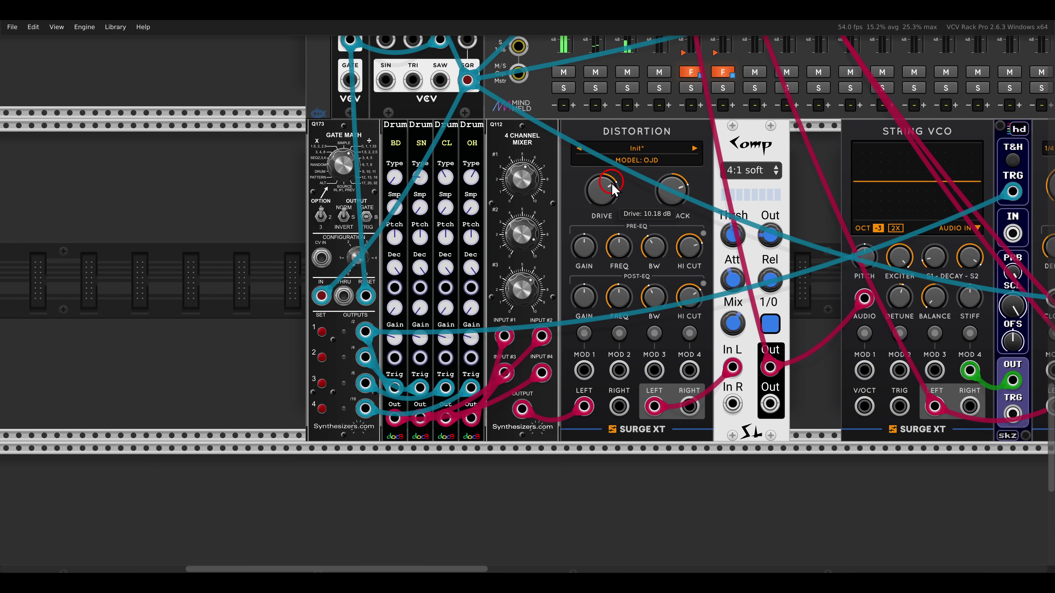
{"action": "scroll", "coordinate": [602, 195], "scroll_direction": "up", "scroll_amount": 4}
{"action": "left_click_drag", "start_coordinate": [601, 218], "coordinate": [630, 197]}
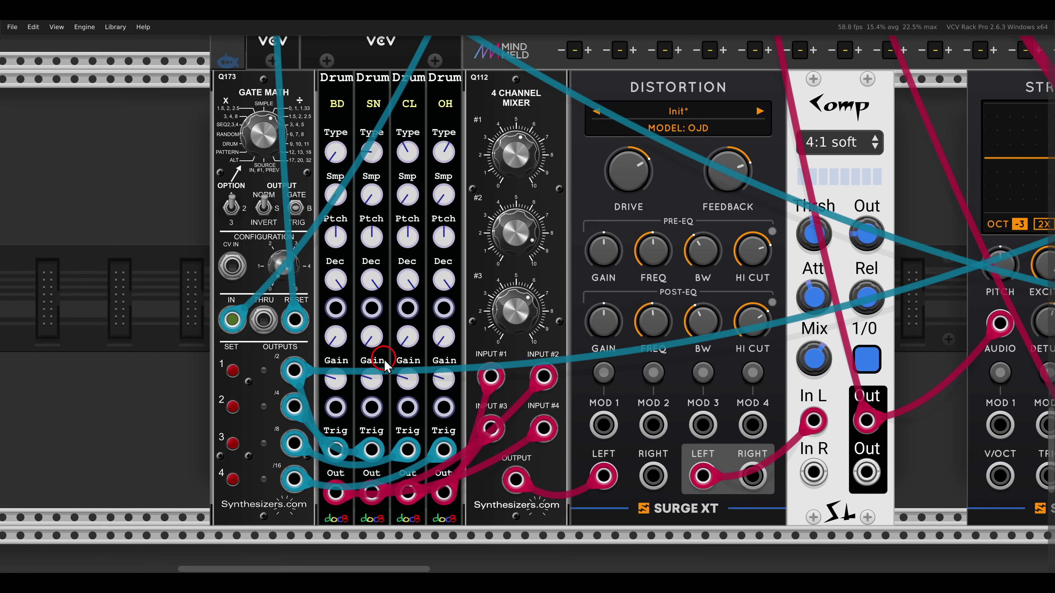
{"action": "right_click", "coordinate": [303, 93]}
{"action": "mouse_move", "coordinate": [374, 269]}
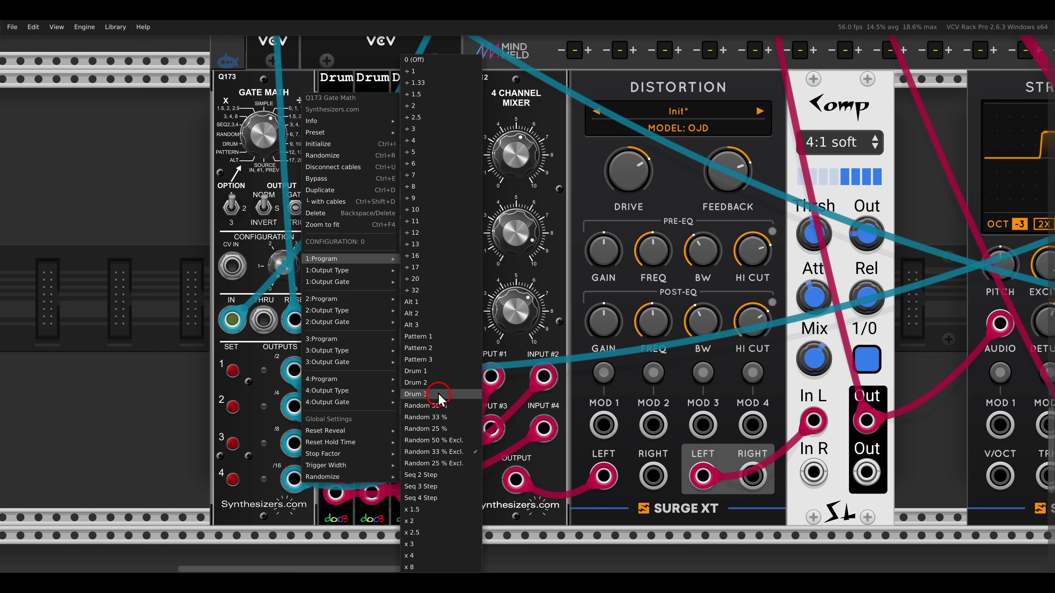
{"action": "mouse_move", "coordinate": [376, 300]}
{"action": "mouse_move", "coordinate": [353, 339]}
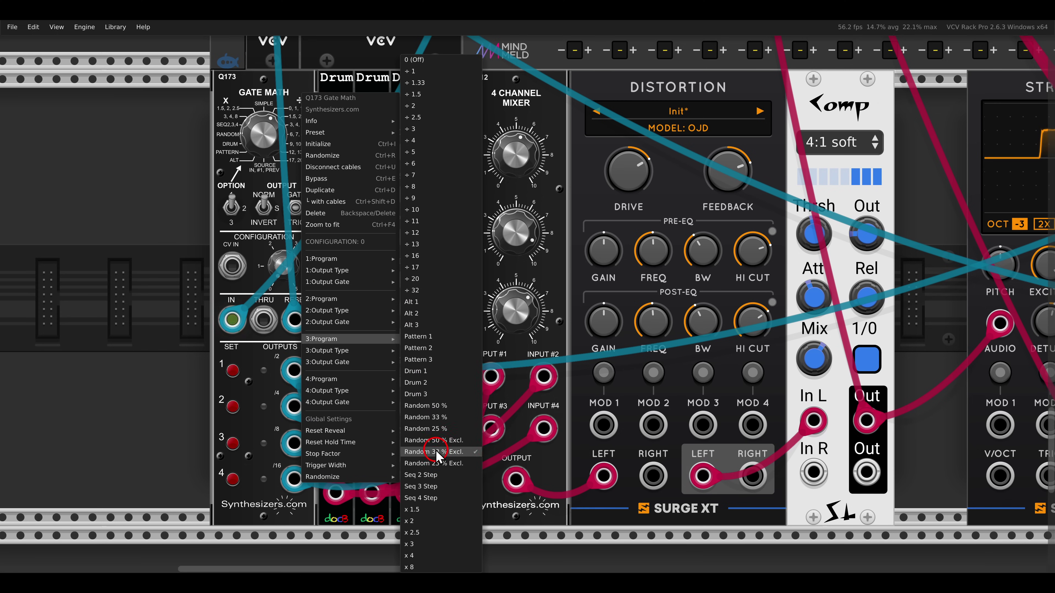
{"action": "mouse_move", "coordinate": [354, 379]}
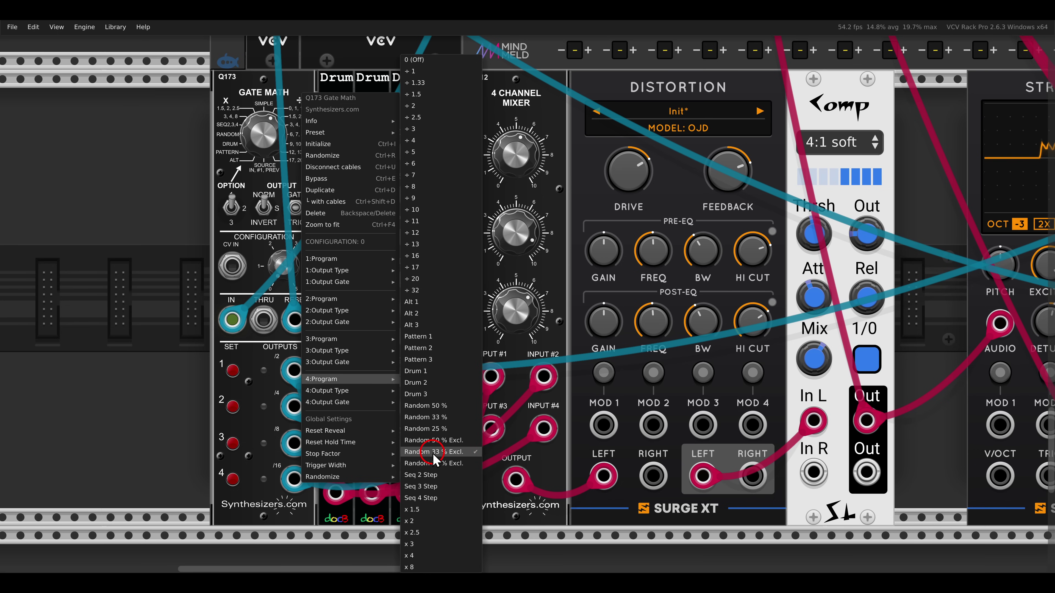
{"action": "left_click", "coordinate": [259, 345]}
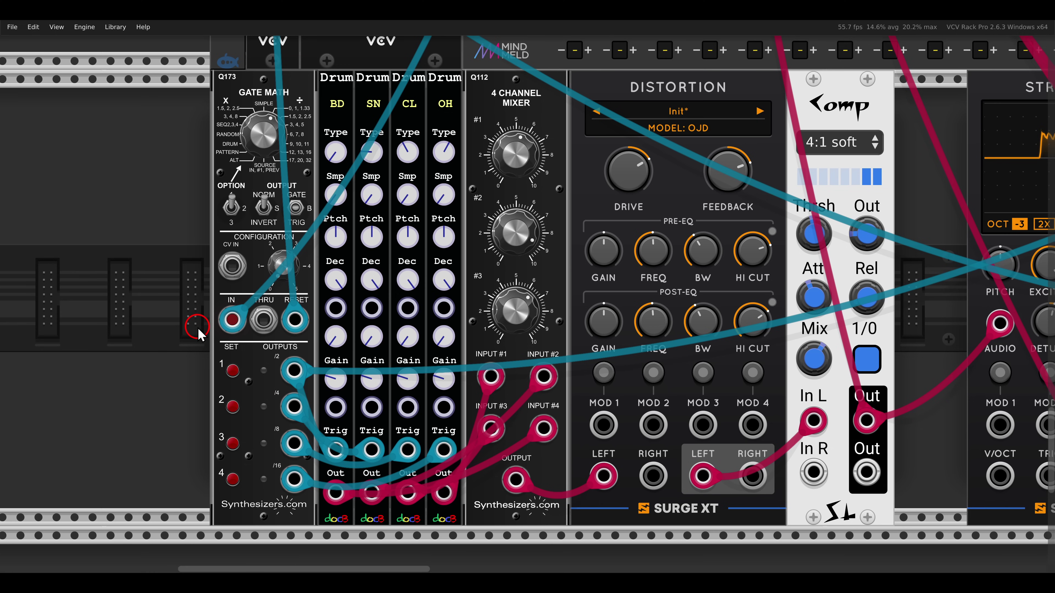
Pan to the String VCO and Delay and toggle the drum chain's Mute
{"action": "left_click_drag", "start_coordinate": [683, 317], "coordinate": [338, 322]}
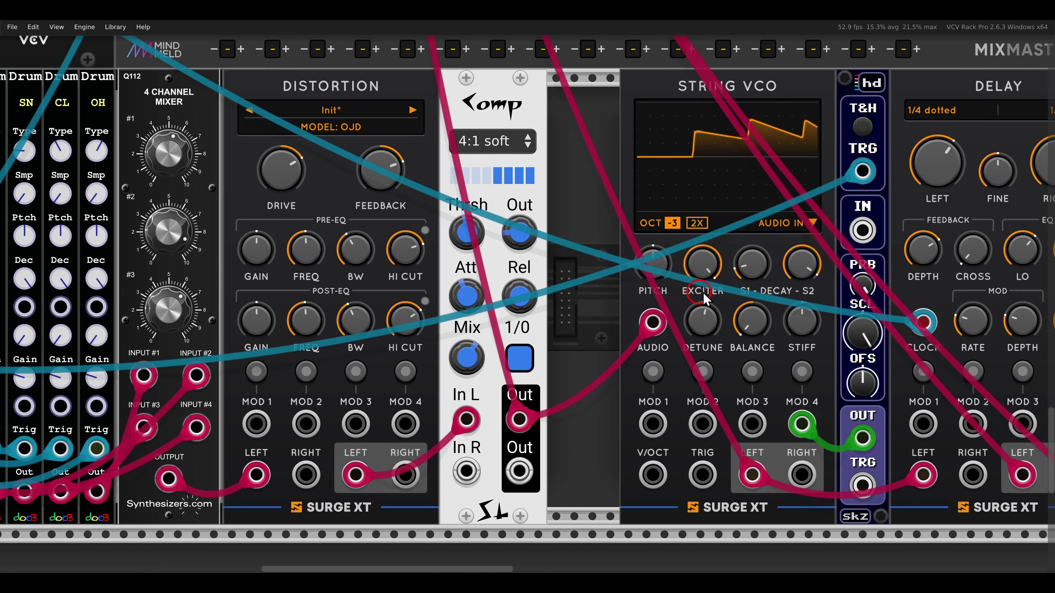
{"action": "left_click_drag", "start_coordinate": [718, 299], "coordinate": [490, 295]}
{"action": "scroll", "coordinate": [492, 289], "scroll_direction": "down", "scroll_amount": 1}
{"action": "scroll", "coordinate": [494, 295], "scroll_direction": "right", "scroll_amount": 2}
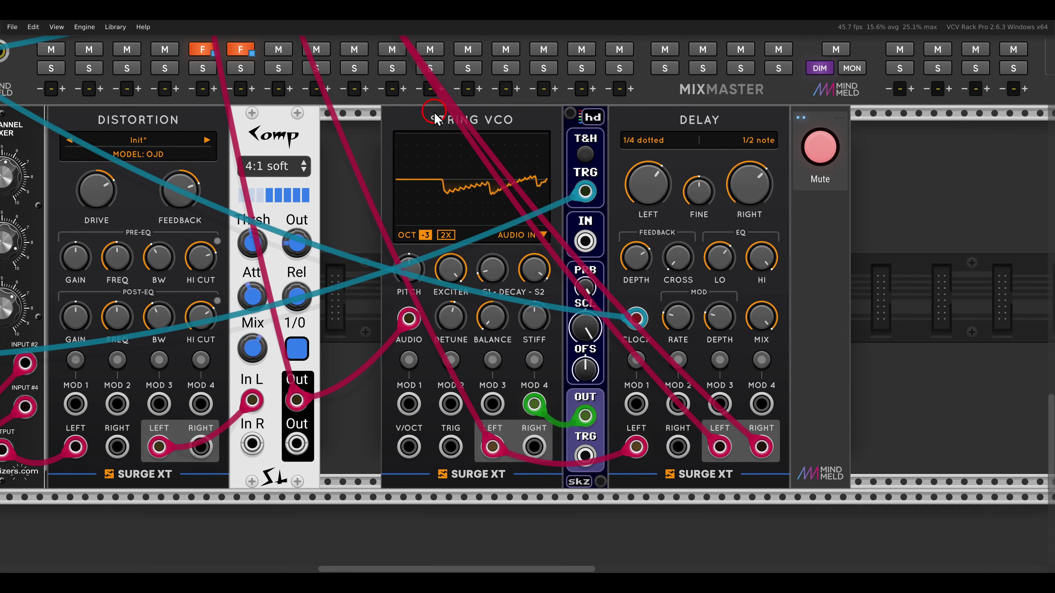
{"action": "left_click", "coordinate": [806, 146]}
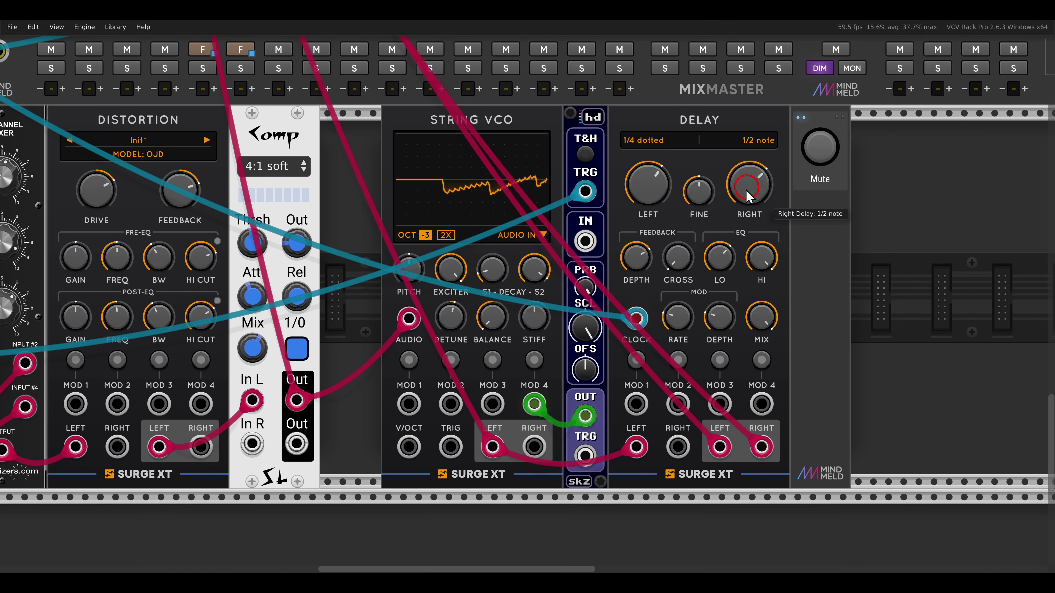
Move over to the ADDR-SEQ, Gate Math, mixer and Scope section and centre it
{"action": "scroll", "coordinate": [685, 232], "scroll_direction": "down", "scroll_amount": 5}
{"action": "mouse_move", "coordinate": [694, 244]}
{"action": "left_mouse_down"}
{"action": "mouse_move", "coordinate": [583, 276]}
{"action": "mouse_move", "coordinate": [558, 376]}
{"action": "left_mouse_up"}
{"action": "left_click_drag", "start_coordinate": [563, 268], "coordinate": [613, 308]}
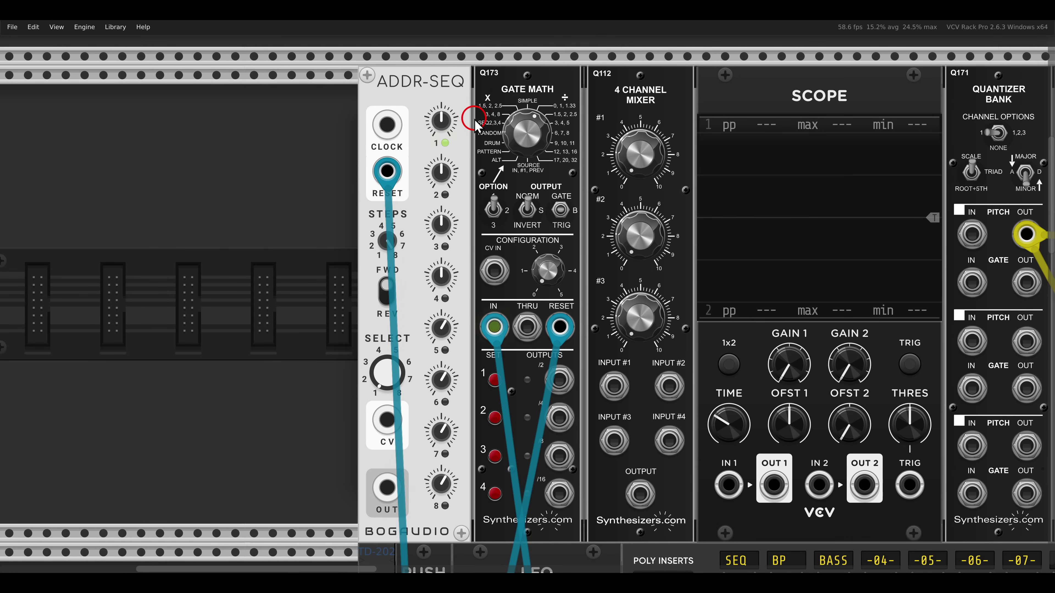
Set Gate Math's 2:Program to Seq 3 Step, keeping Seq 2 Step on 1:Program
{"action": "mouse_move", "coordinate": [525, 141]}
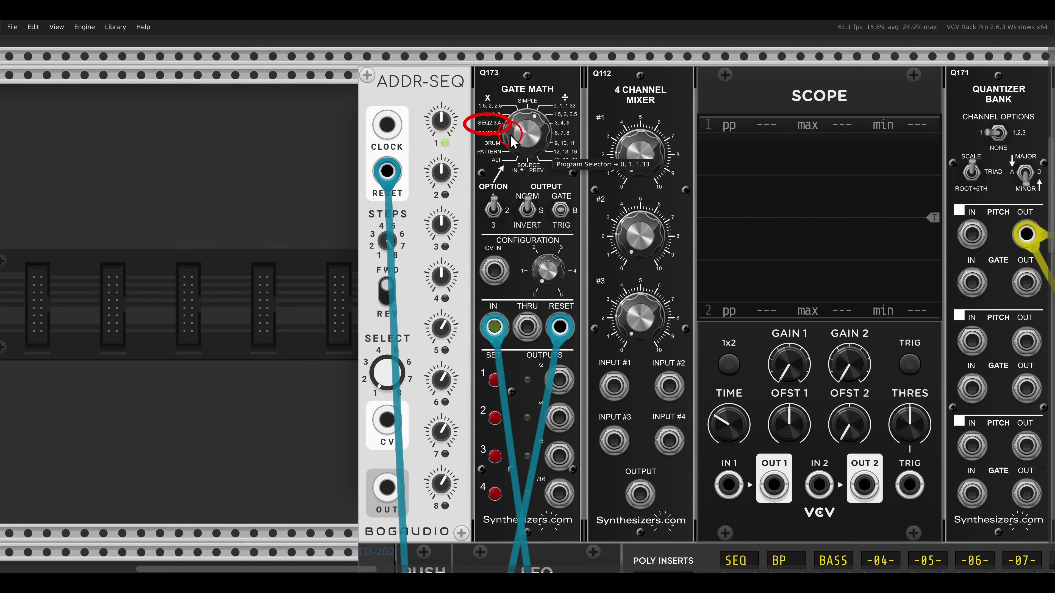
{"action": "right_click", "coordinate": [535, 137]}
{"action": "mouse_move", "coordinate": [620, 262]}
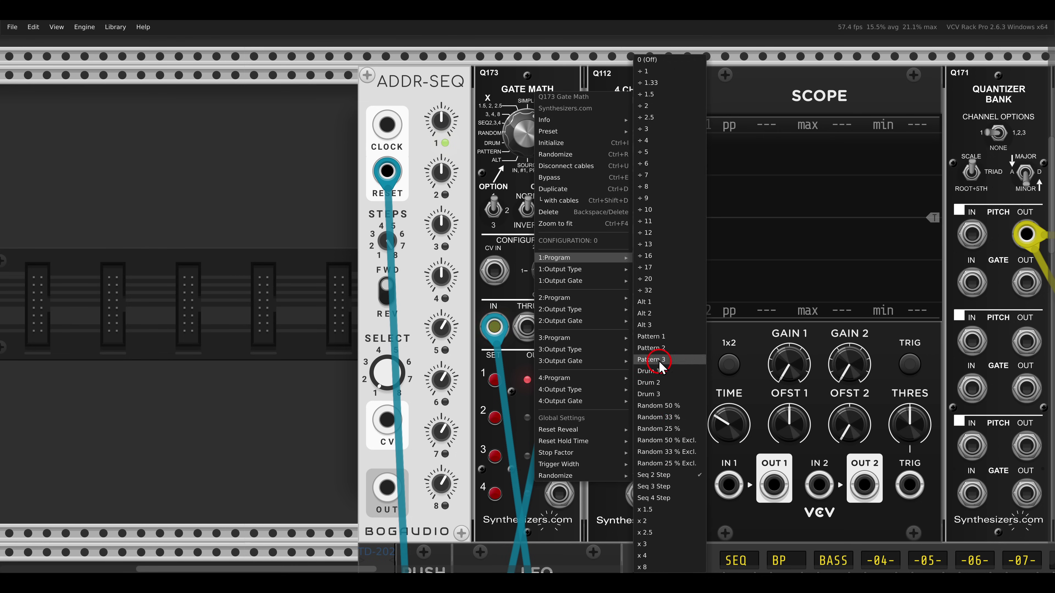
{"action": "mouse_move", "coordinate": [607, 303]}
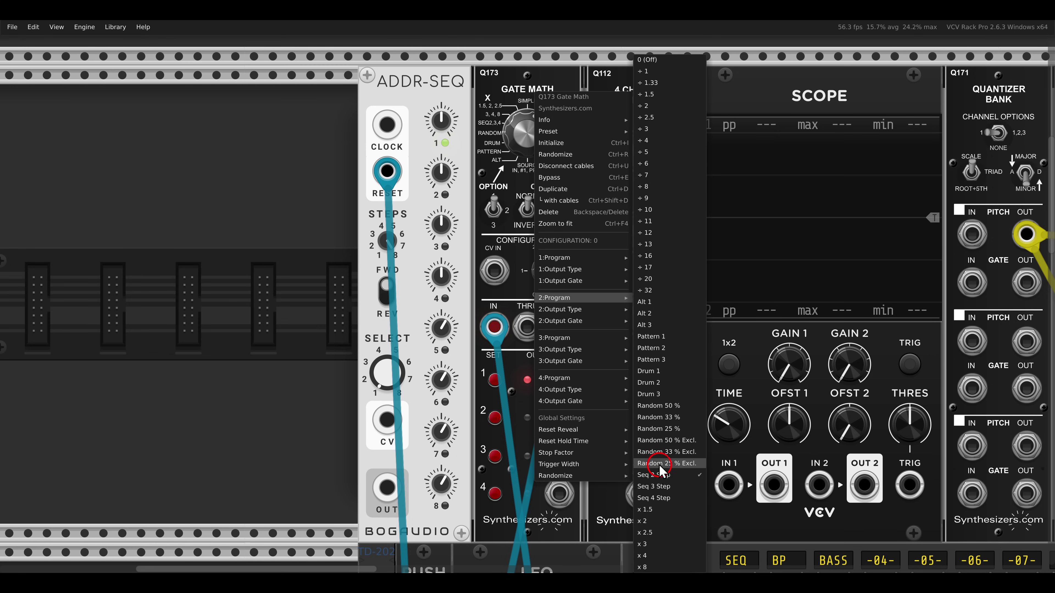
{"action": "left_click", "coordinate": [493, 175]}
{"action": "left_click", "coordinate": [518, 365]}
{"action": "left_click_drag", "start_coordinate": [504, 362], "coordinate": [551, 434]}
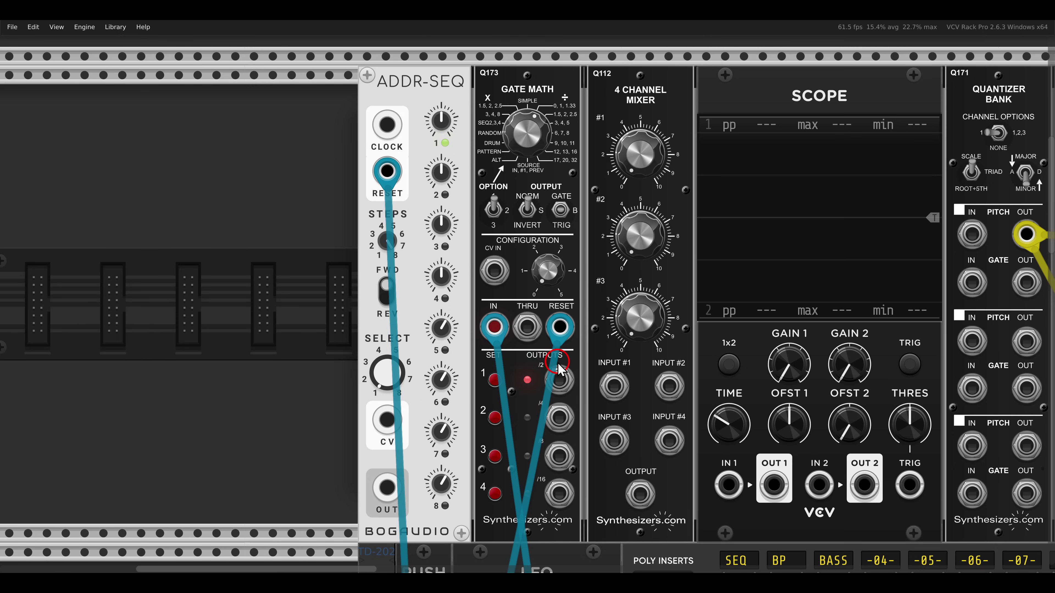
{"action": "right_click", "coordinate": [556, 111]}
{"action": "mouse_move", "coordinate": [638, 311]}
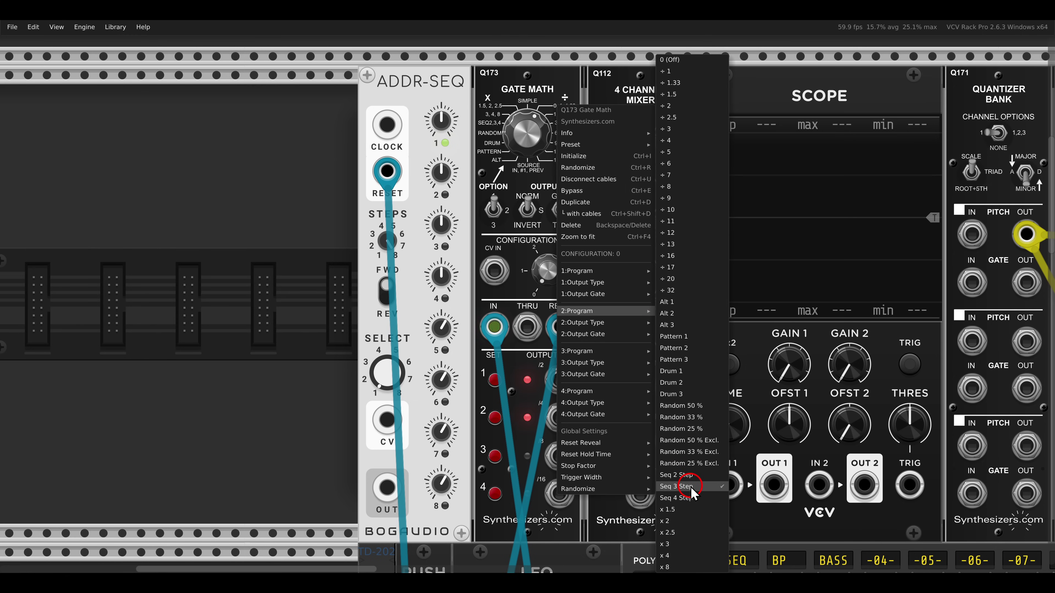
{"action": "left_click", "coordinate": [536, 366]}
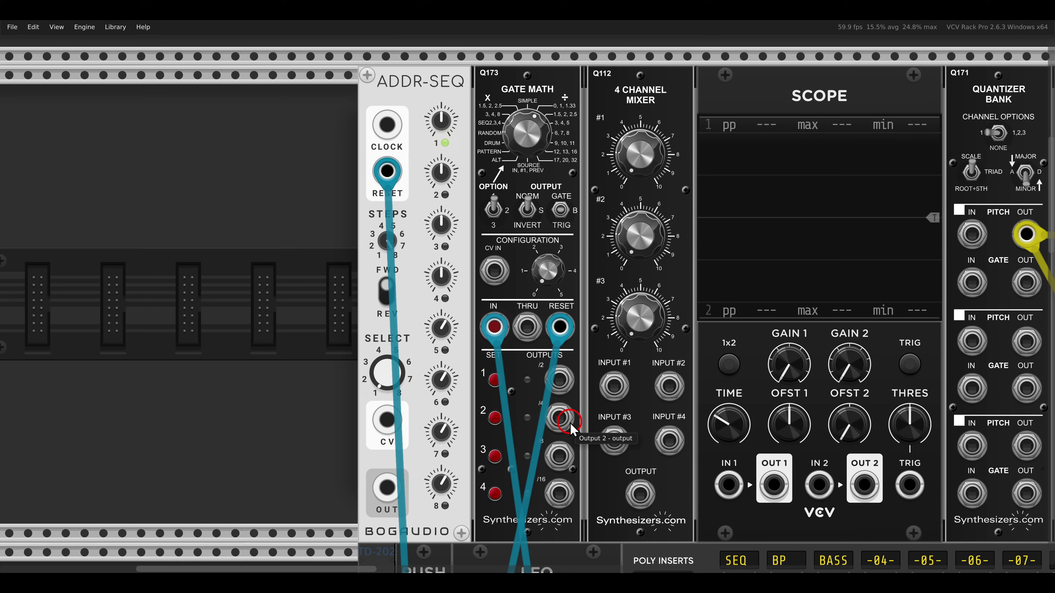
Route /2 and /4 through mixer inputs #1 and #2 into Scope IN 1, raising both levels
{"action": "left_click_drag", "start_coordinate": [559, 379], "coordinate": [729, 484]}
{"action": "left_click_drag", "start_coordinate": [559, 417], "coordinate": [819, 484]}
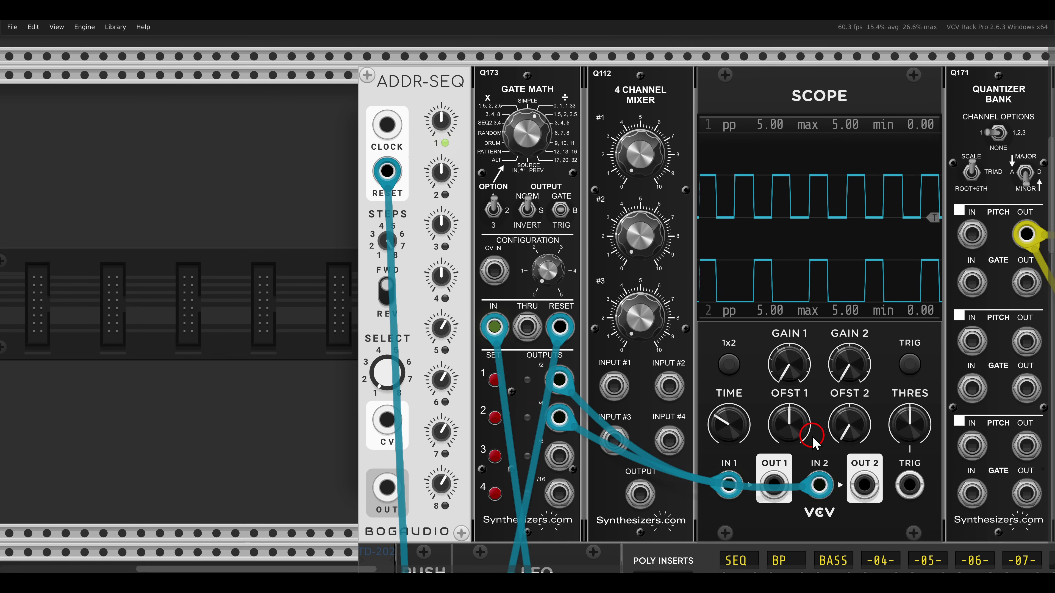
{"action": "left_click_drag", "start_coordinate": [730, 486], "coordinate": [782, 533]}
{"action": "left_click_drag", "start_coordinate": [818, 486], "coordinate": [804, 492]}
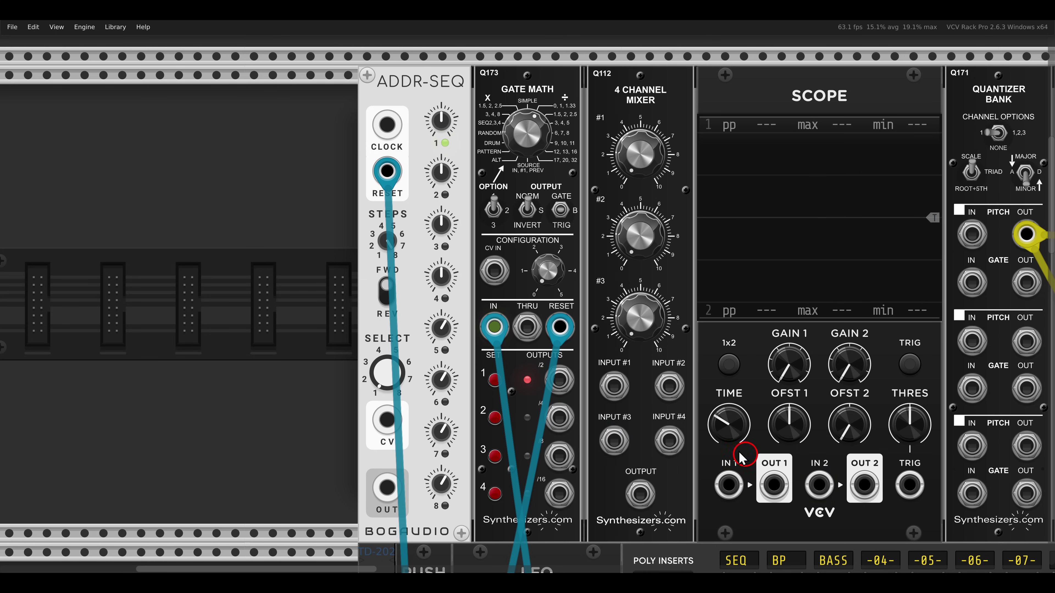
{"action": "left_click_drag", "start_coordinate": [570, 378], "coordinate": [559, 418]}
{"action": "left_click_drag", "start_coordinate": [640, 493], "coordinate": [728, 485]}
{"action": "left_click_drag", "start_coordinate": [643, 175], "coordinate": [648, 92]}
{"action": "mouse_move", "coordinate": [644, 244]}
{"action": "left_mouse_down"}
{"action": "mouse_move", "coordinate": [625, 153]}
{"action": "mouse_move", "coordinate": [606, 212]}
{"action": "left_mouse_up"}
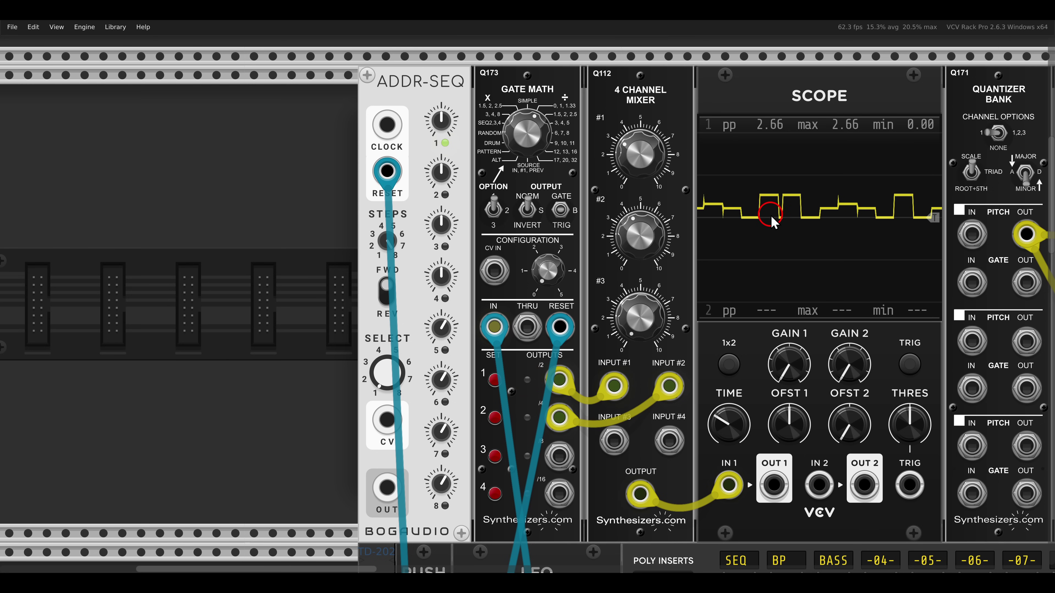
Pan across to show the oscillator and State Variable Filter, then back to the Scope
{"action": "scroll", "coordinate": [771, 215], "scroll_direction": "down", "scroll_amount": 1}
{"action": "left_click_drag", "start_coordinate": [859, 224], "coordinate": [384, 219]}
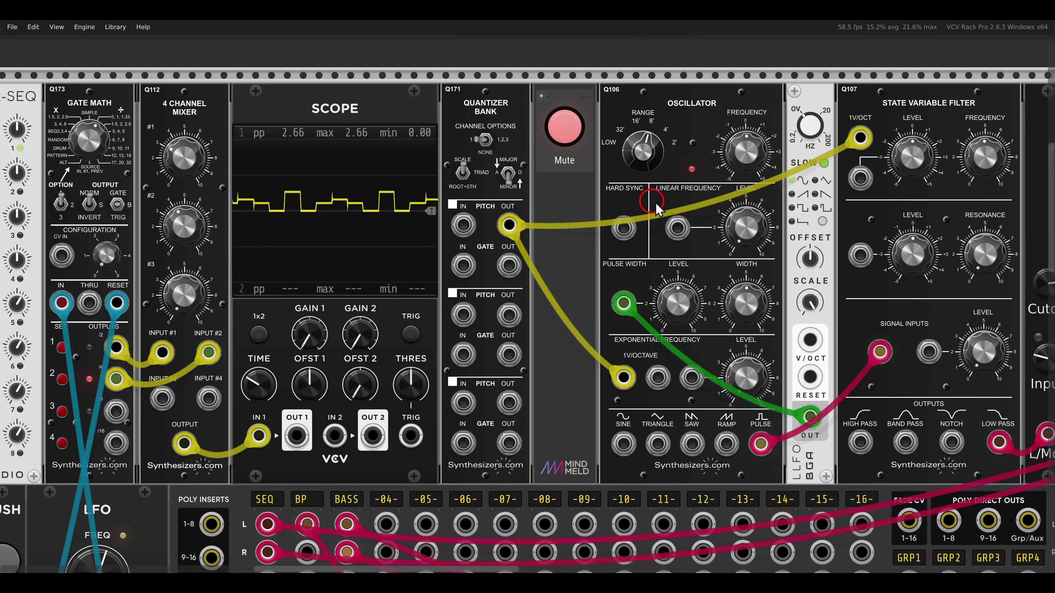
{"action": "left_click_drag", "start_coordinate": [695, 203], "coordinate": [581, 204]}
{"action": "scroll", "coordinate": [581, 204], "scroll_direction": "down", "scroll_amount": 1}
{"action": "left_click_drag", "start_coordinate": [702, 107], "coordinate": [821, 130]}
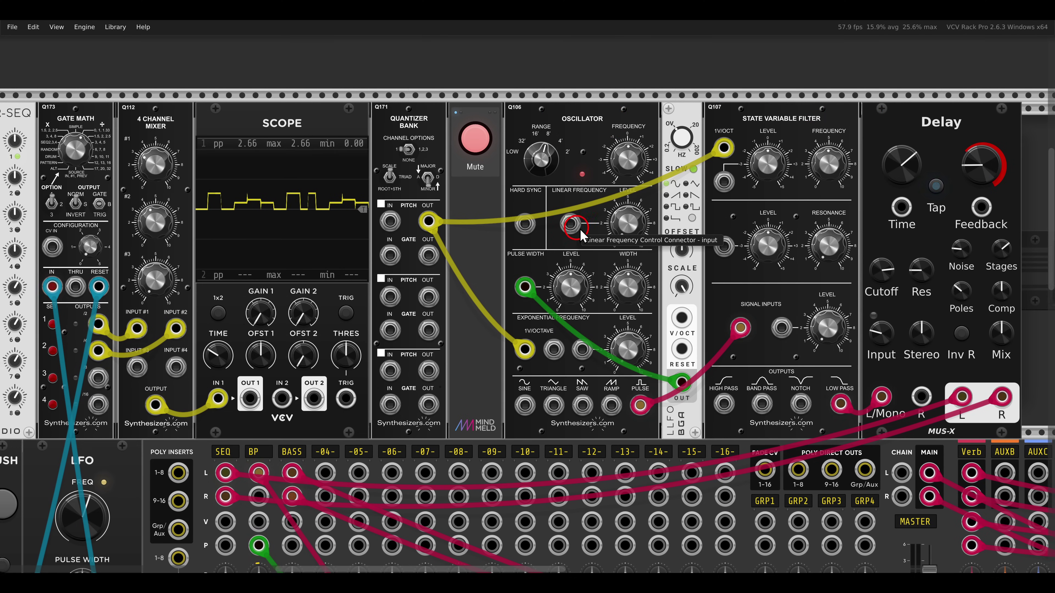
{"action": "left_click_drag", "start_coordinate": [572, 229], "coordinate": [732, 221]}
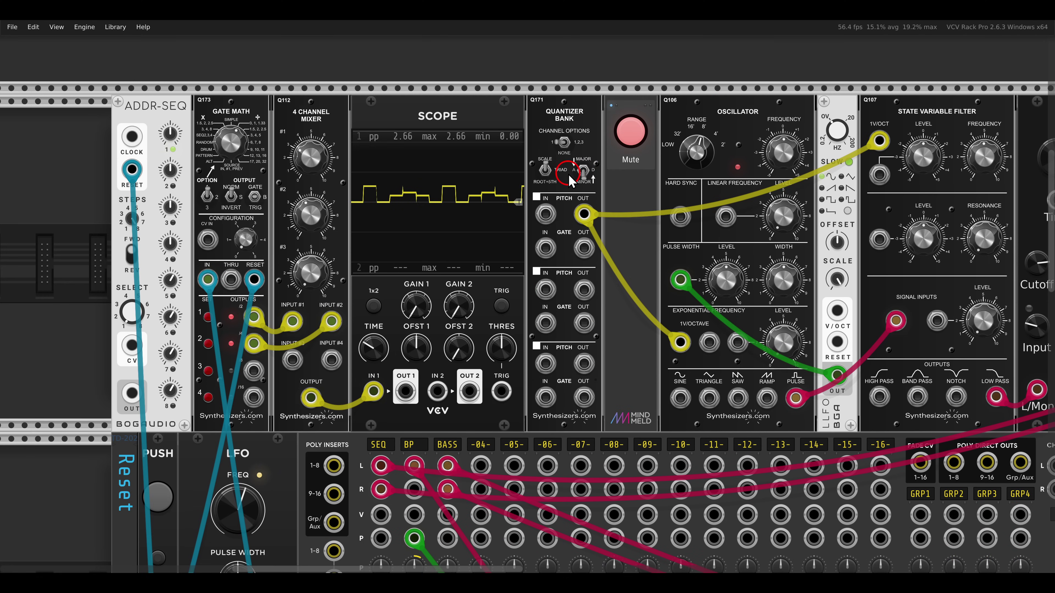
Cable Scope OUT 1 into the Quantizer Bank's PITCH IN and toggle the voice's Mute
{"action": "left_click_drag", "start_coordinate": [404, 392], "coordinate": [546, 214]}
{"action": "left_click", "coordinate": [631, 131]}
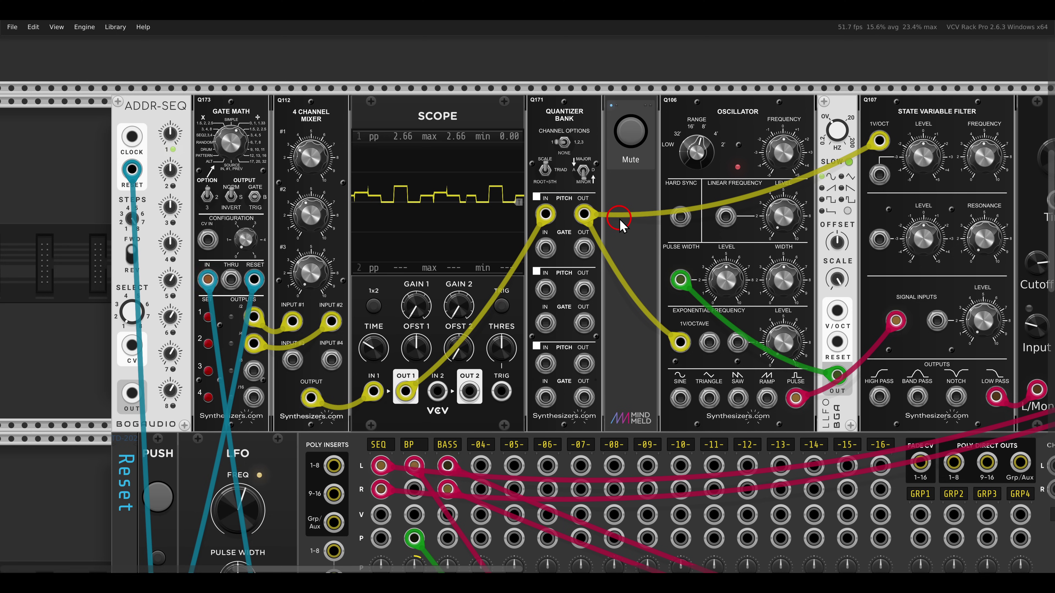
{"action": "left_click_drag", "start_coordinate": [517, 218], "coordinate": [726, 212]}
Lower mixer input #2's level to 3.25
{"action": "scroll", "coordinate": [494, 206], "scroll_direction": "up", "scroll_amount": 1}
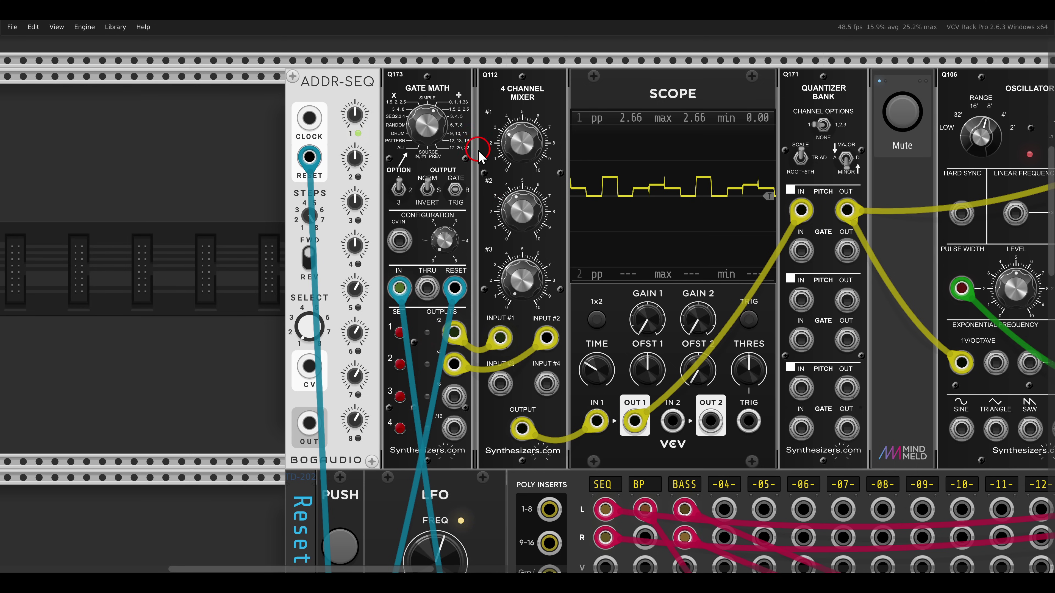
{"action": "left_click_drag", "start_coordinate": [521, 208], "coordinate": [520, 238]}
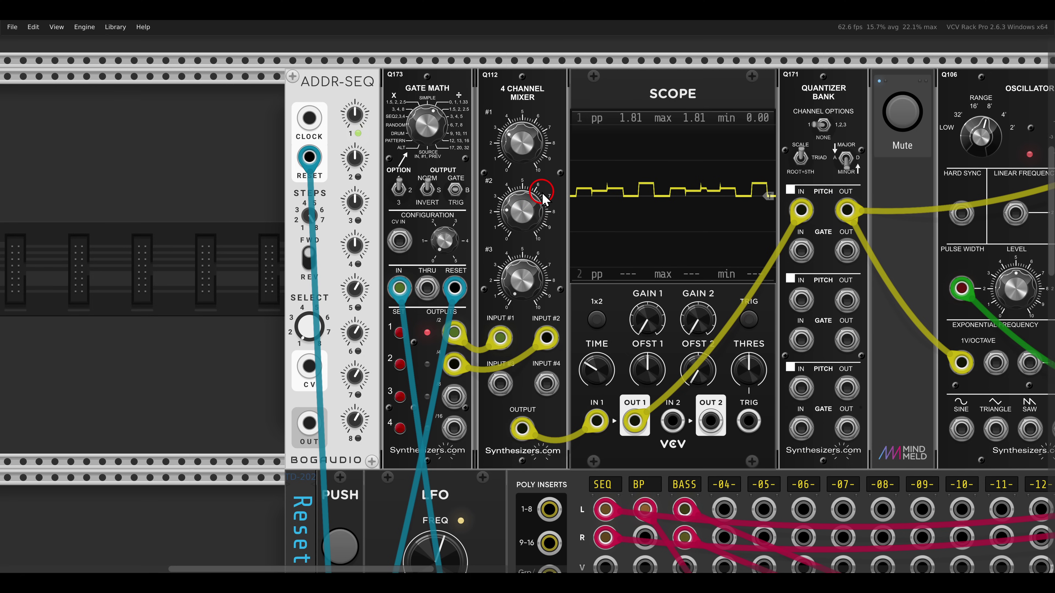
{"action": "scroll", "coordinate": [370, 264], "scroll_direction": "up", "scroll_amount": 3}
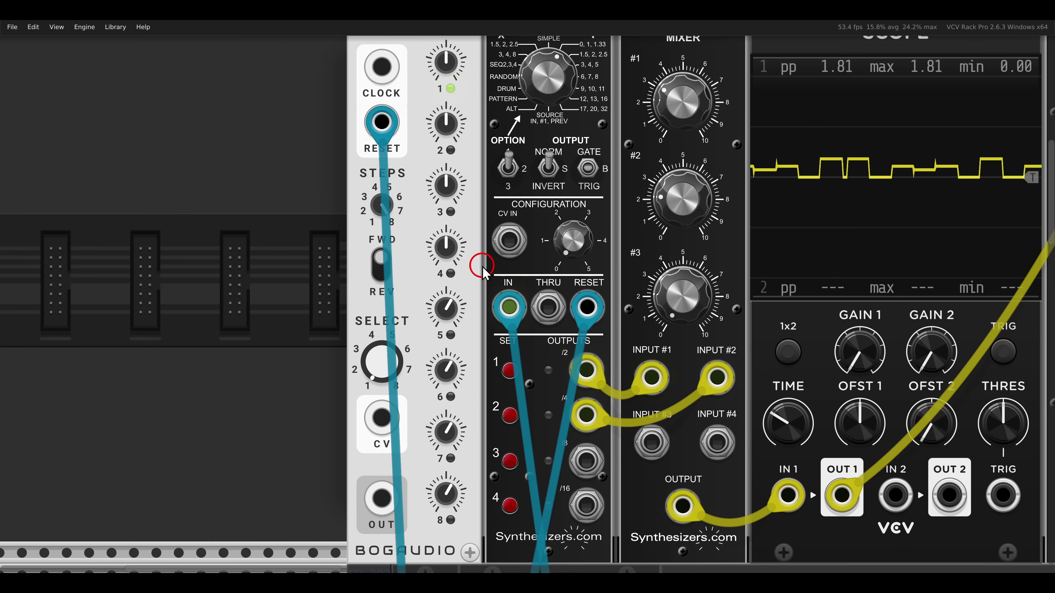
{"action": "mouse_move", "coordinate": [576, 239]}
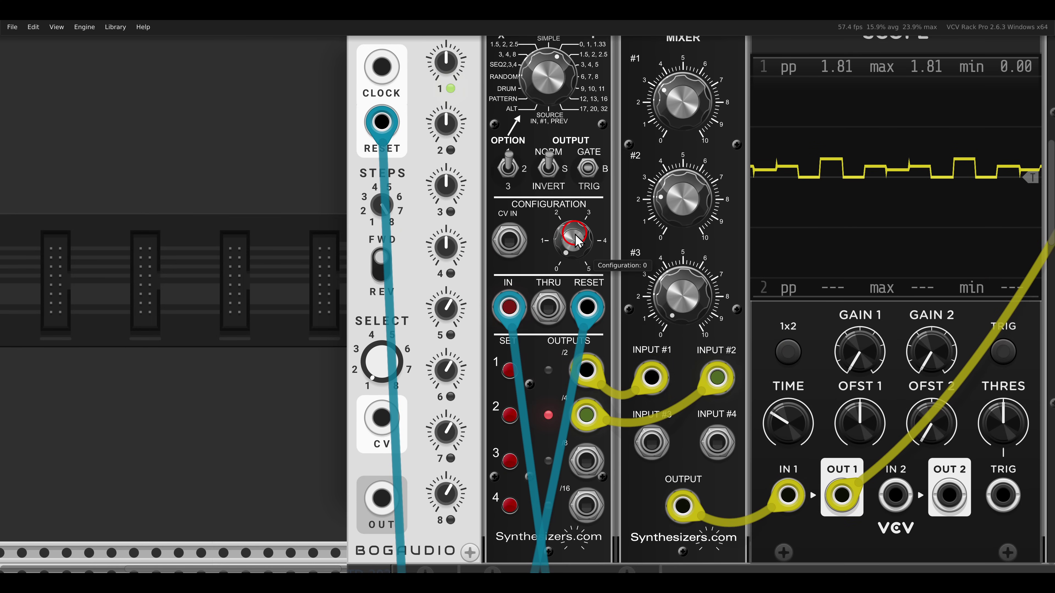
{"action": "scroll", "coordinate": [561, 311], "scroll_direction": "down", "scroll_amount": 2}
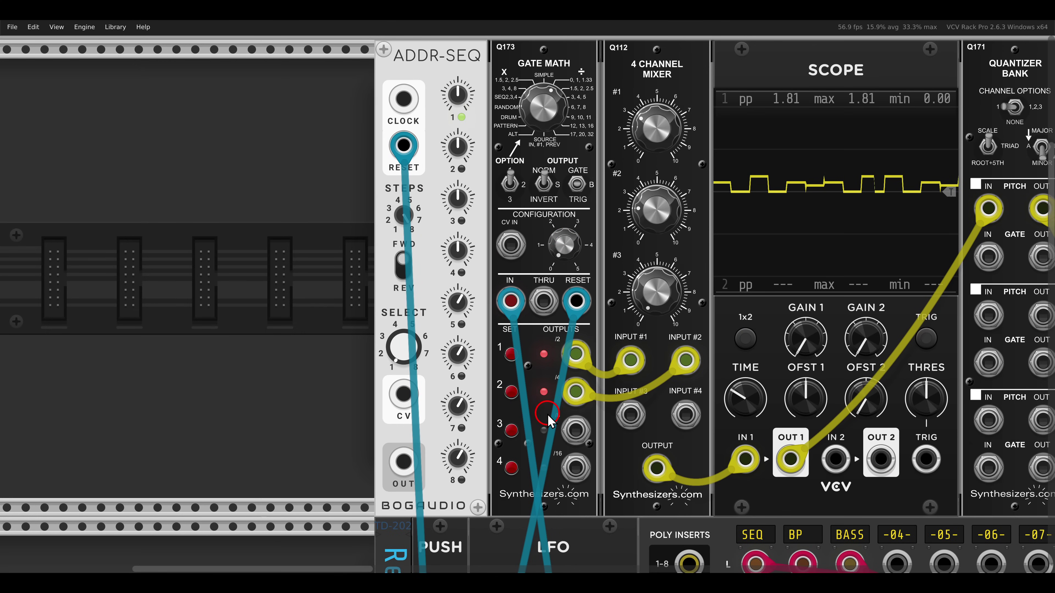
Set Gate Math's 3:Program to divide by 8 and turn Configuration up to 0.625
{"action": "right_click", "coordinate": [577, 83]}
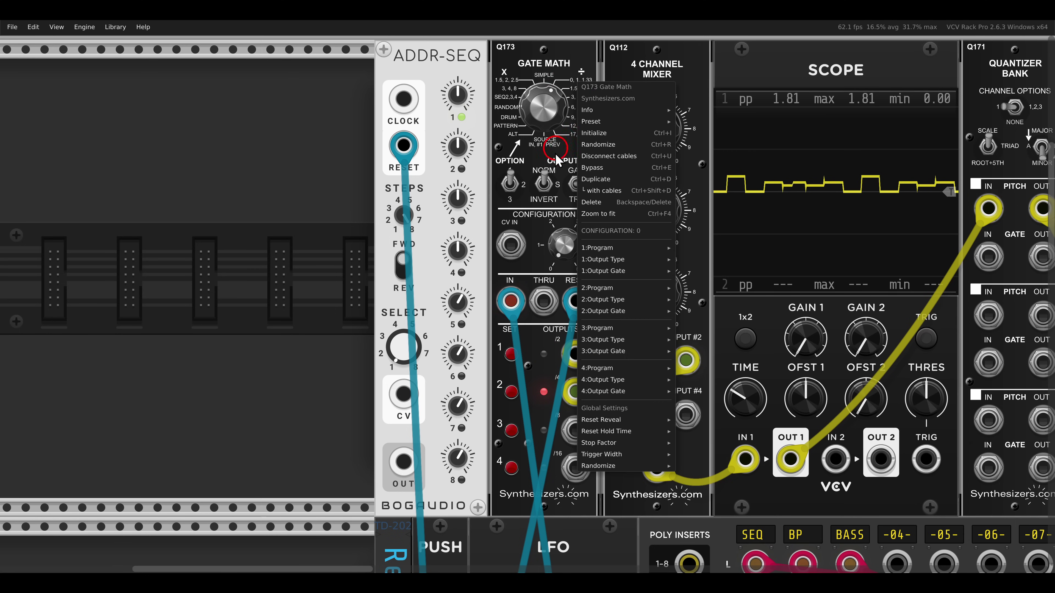
{"action": "mouse_move", "coordinate": [623, 328]}
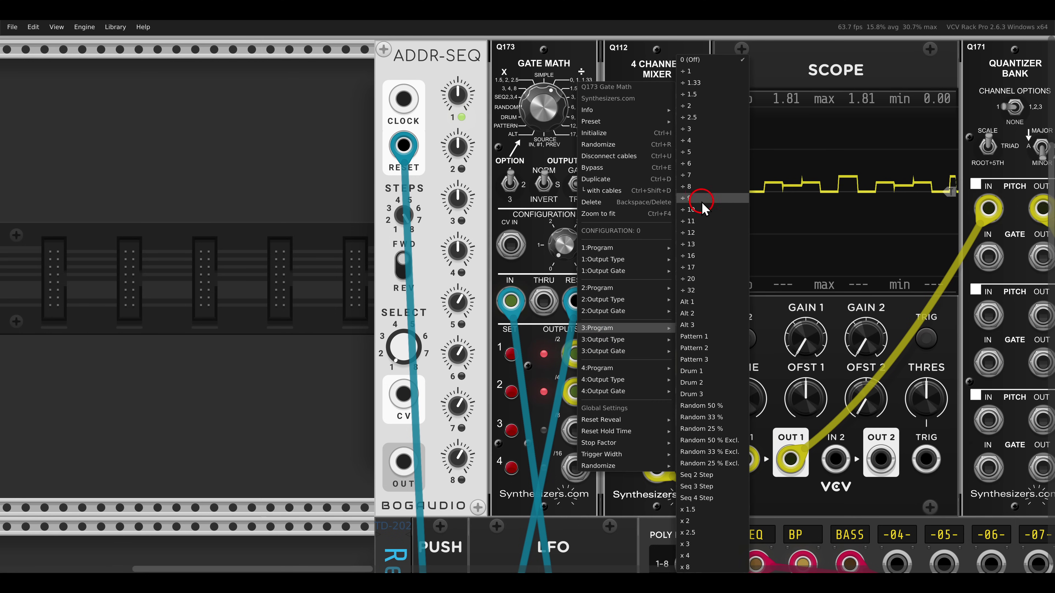
{"action": "left_click", "coordinate": [700, 194]}
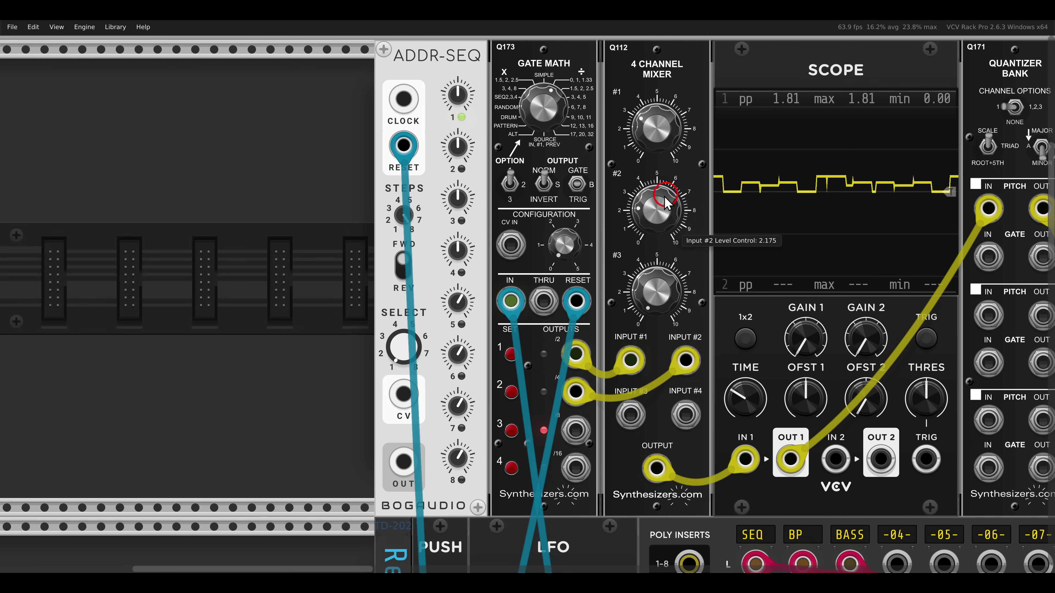
{"action": "left_click_drag", "start_coordinate": [558, 245], "coordinate": [562, 229]}
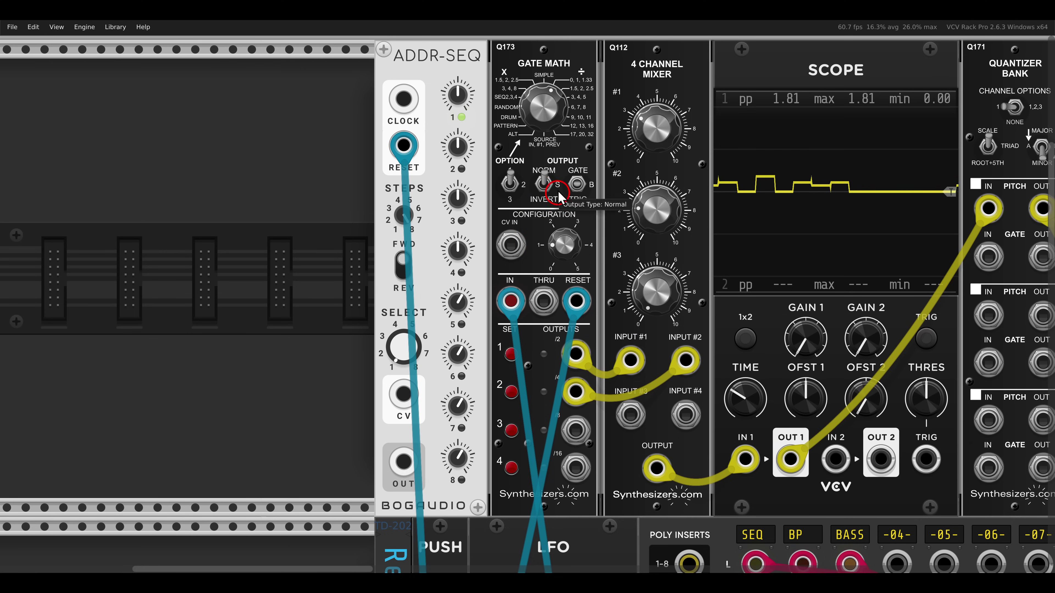
Pick a rhythm pattern for 1:Program and a clock division for 3:Program
{"action": "right_click", "coordinate": [575, 85]}
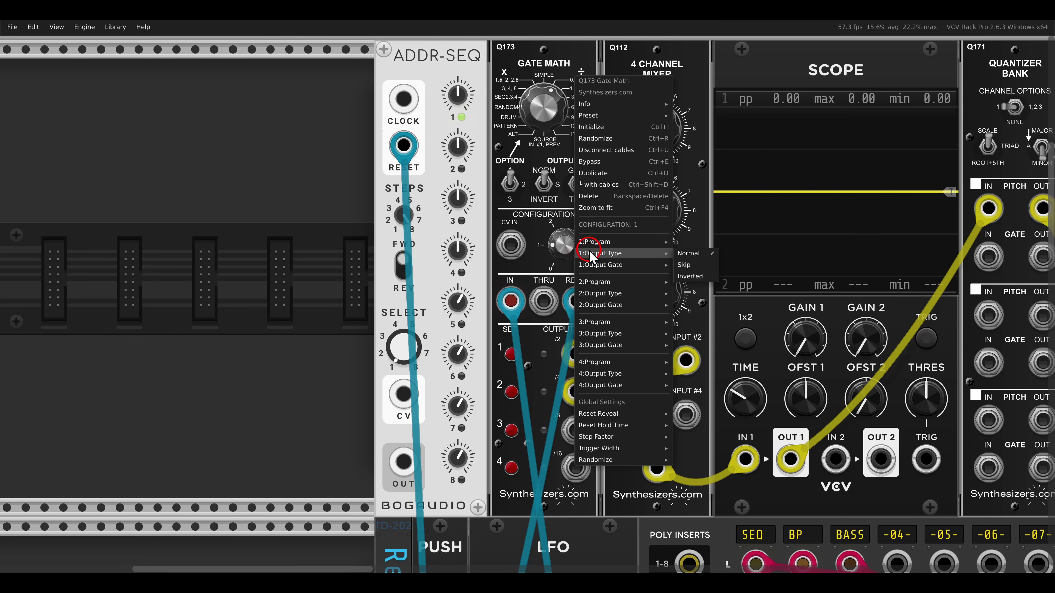
{"action": "mouse_move", "coordinate": [594, 242]}
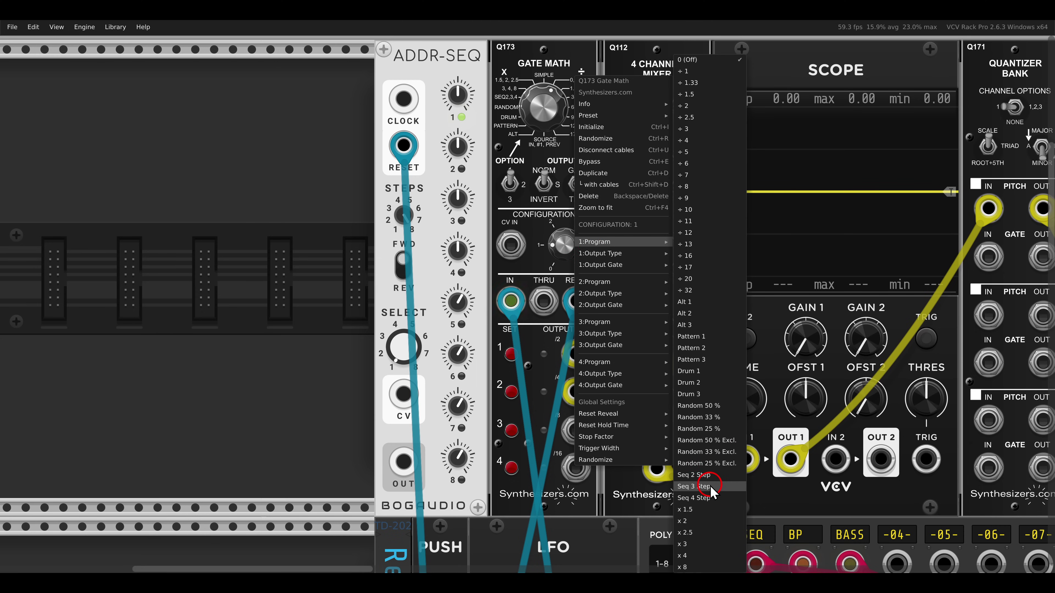
{"action": "left_click", "coordinate": [698, 371]}
{"action": "mouse_move", "coordinate": [643, 283]}
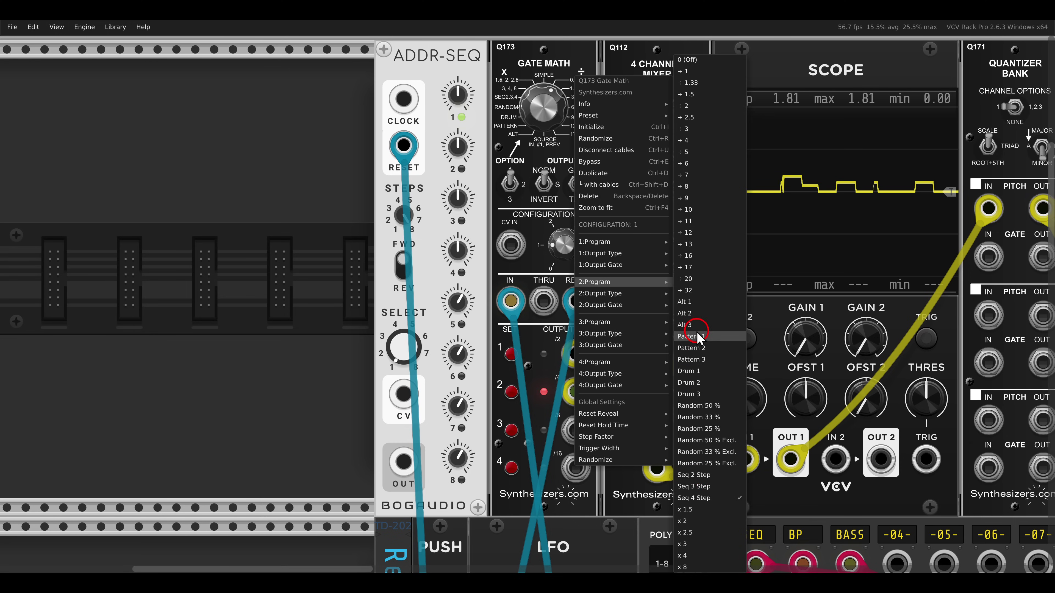
{"action": "mouse_move", "coordinate": [665, 323]}
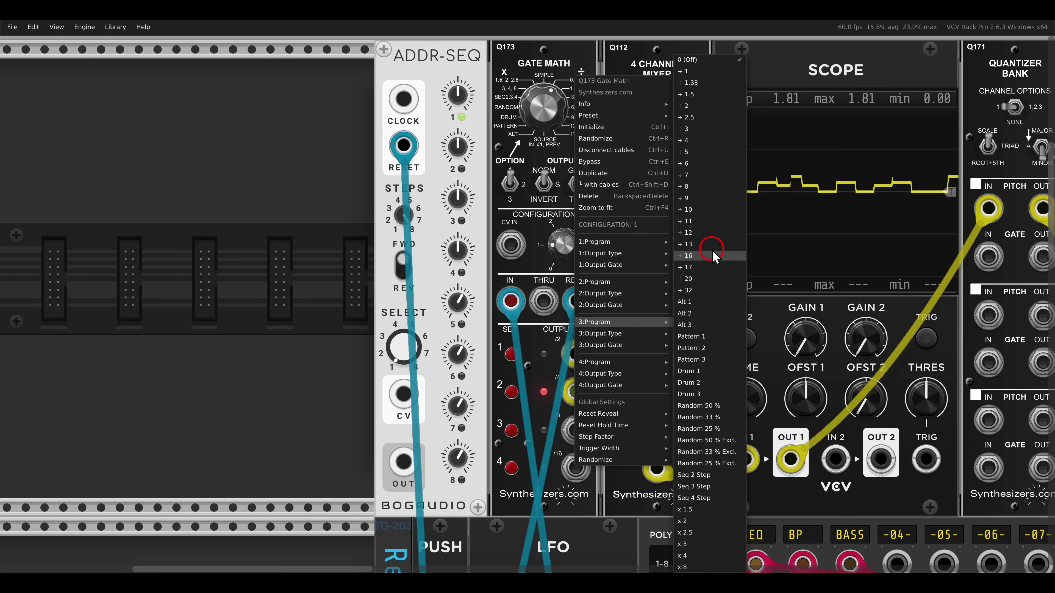
{"action": "left_click", "coordinate": [703, 186]}
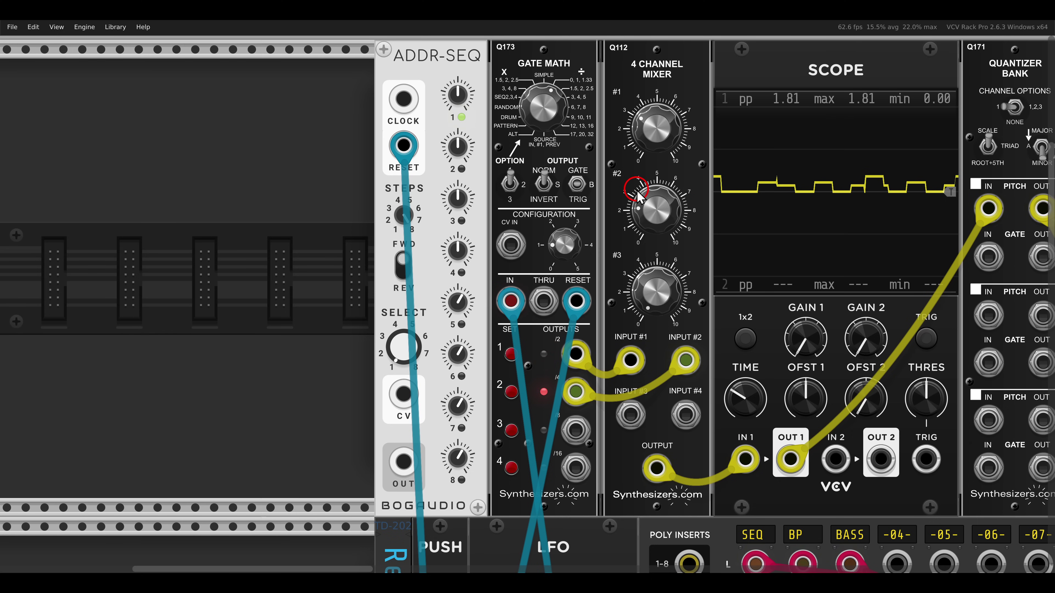
Audition higher Configuration values, then return the knob to 0
{"action": "left_click_drag", "start_coordinate": [562, 241], "coordinate": [574, 296]}
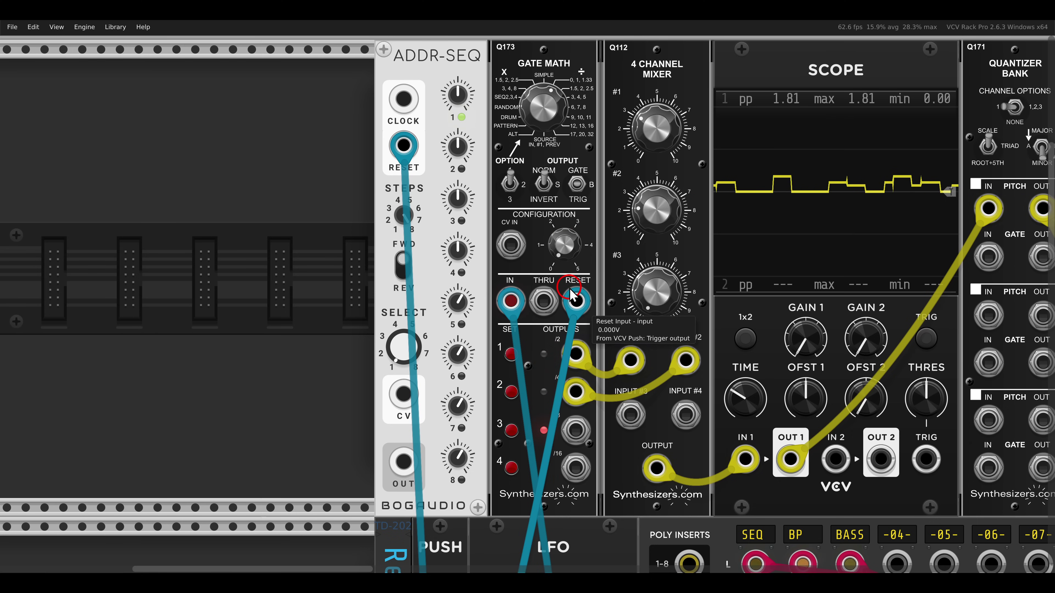
{"action": "left_click_drag", "start_coordinate": [572, 250], "coordinate": [559, 221]}
{"action": "left_click", "coordinate": [569, 238]}
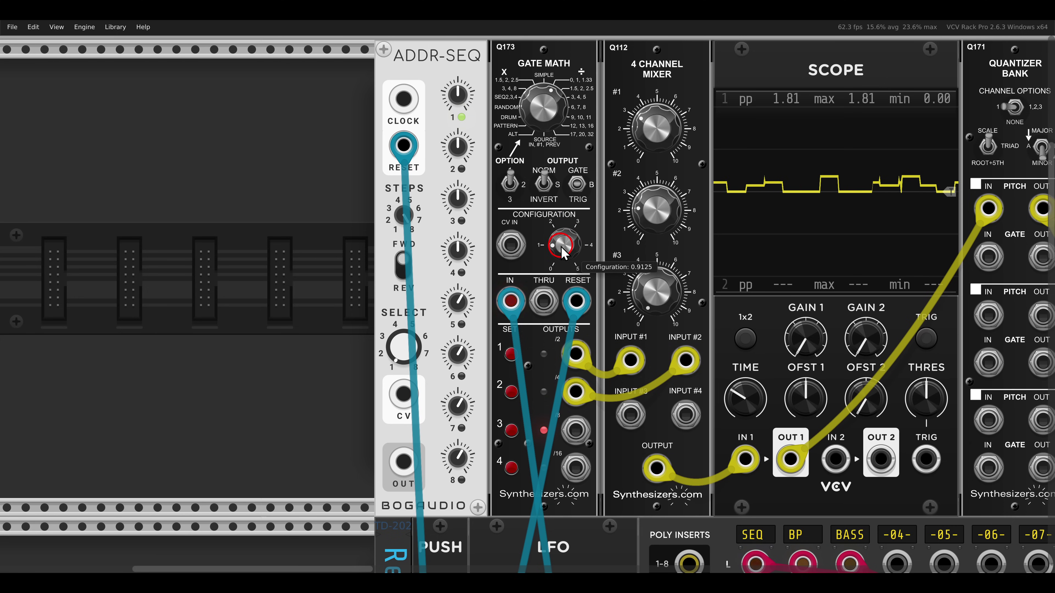
{"action": "left_click_drag", "start_coordinate": [561, 246], "coordinate": [577, 291]}
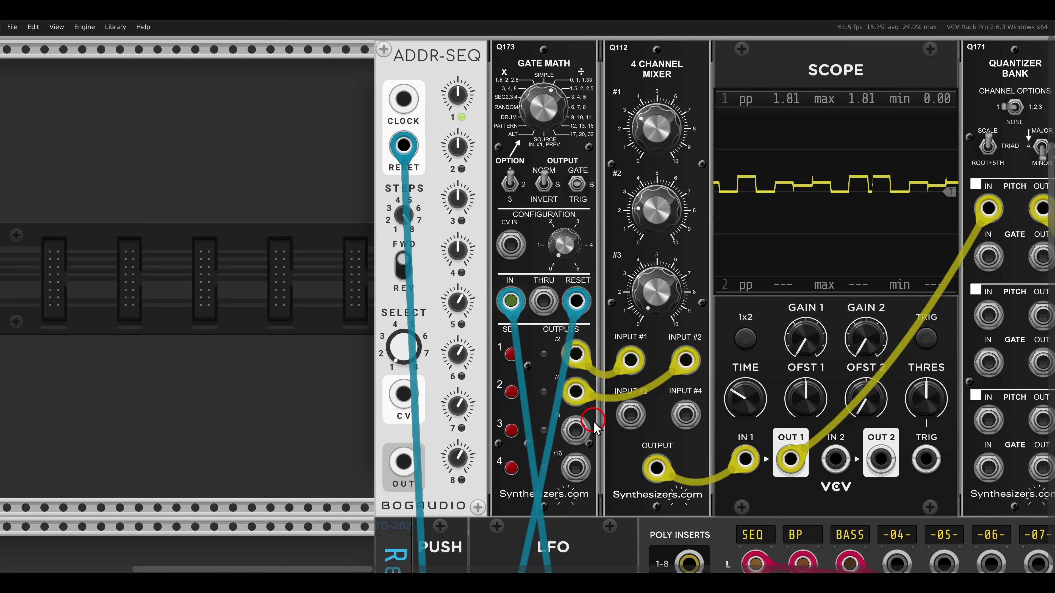
Cable Gate Math Output 3 to ADDR-SEQ CLOCK and ADDR-SEQ OUT to Gate Math's CV IN
{"action": "mouse_move", "coordinate": [583, 435]}
{"action": "left_mouse_down"}
{"action": "mouse_move", "coordinate": [448, 125]}
{"action": "mouse_move", "coordinate": [403, 98]}
{"action": "mouse_move", "coordinate": [435, 105]}
{"action": "mouse_move", "coordinate": [489, 266]}
{"action": "left_mouse_up"}
{"action": "left_click_drag", "start_coordinate": [428, 285], "coordinate": [467, 411]}
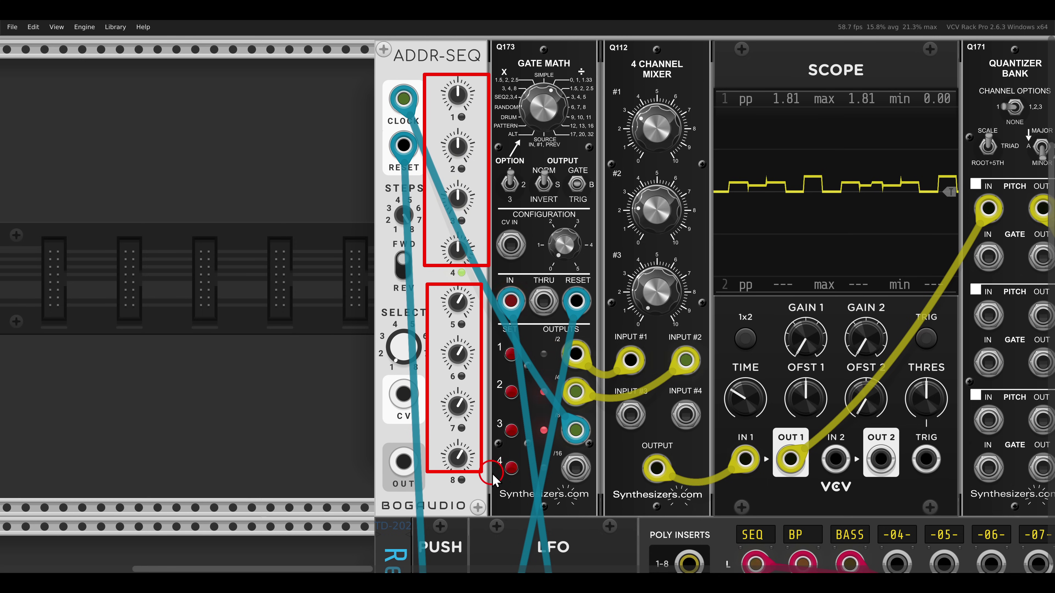
{"action": "mouse_move", "coordinate": [399, 457]}
{"action": "left_mouse_down"}
{"action": "mouse_move", "coordinate": [400, 465]}
{"action": "mouse_move", "coordinate": [487, 228]}
{"action": "mouse_move", "coordinate": [511, 245]}
{"action": "left_mouse_up"}
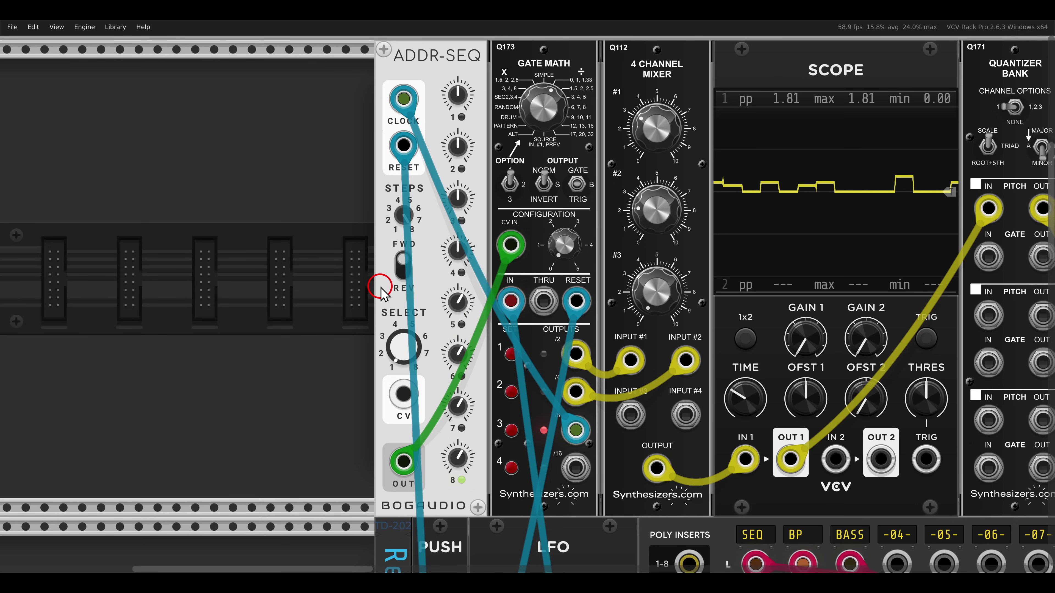
Inspect Gate Math's output program settings and close them without changes
{"action": "scroll", "coordinate": [540, 314], "scroll_direction": "down", "scroll_amount": 15}
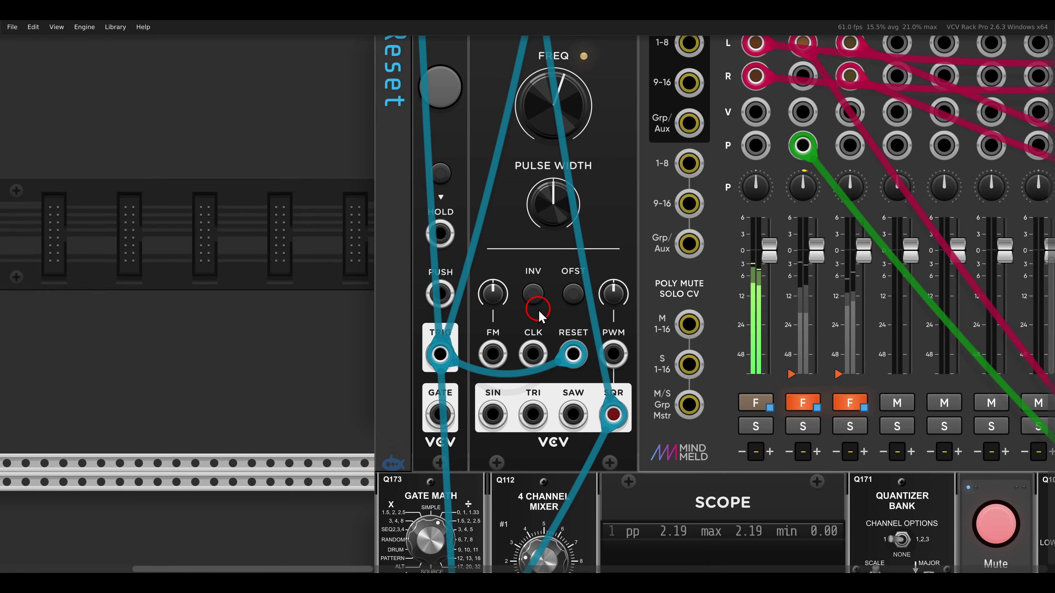
{"action": "scroll", "coordinate": [538, 311], "scroll_direction": "down", "scroll_amount": 10}
{"action": "scroll", "coordinate": [608, 337], "scroll_direction": "right", "scroll_amount": 3}
{"action": "scroll", "coordinate": [525, 334], "scroll_direction": "down", "scroll_amount": 2}
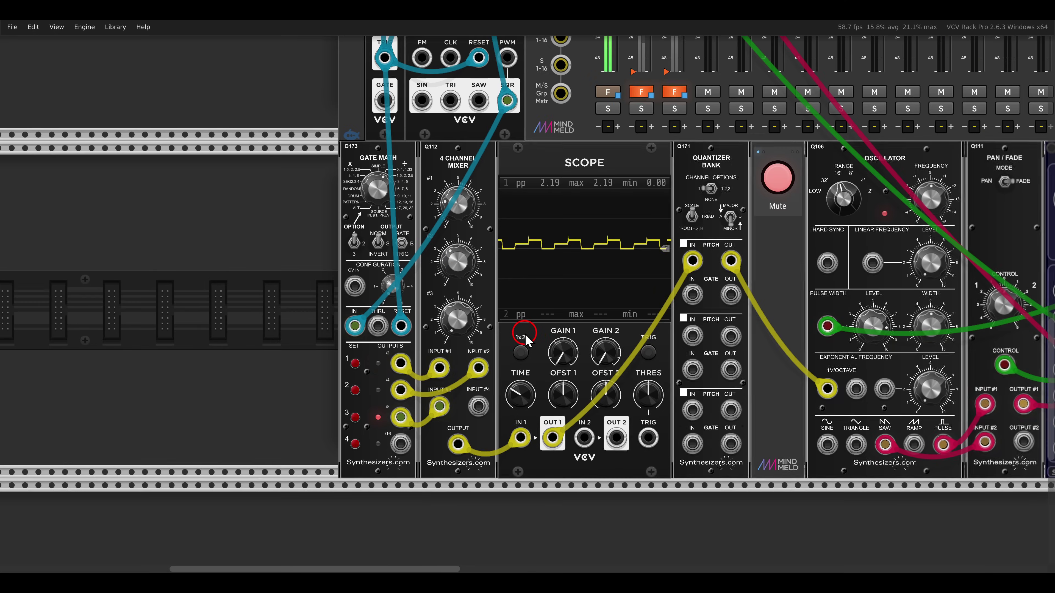
{"action": "scroll", "coordinate": [526, 339], "scroll_direction": "up", "scroll_amount": 3}
{"action": "scroll", "coordinate": [539, 333], "scroll_direction": "left", "scroll_amount": 2}
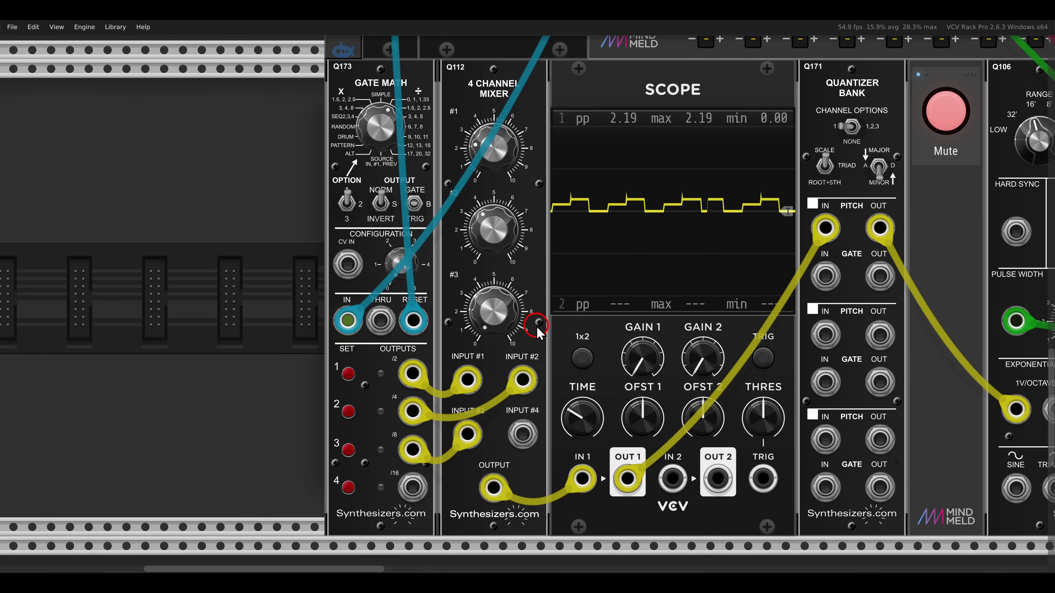
{"action": "right_click", "coordinate": [410, 86]}
{"action": "mouse_move", "coordinate": [486, 245]}
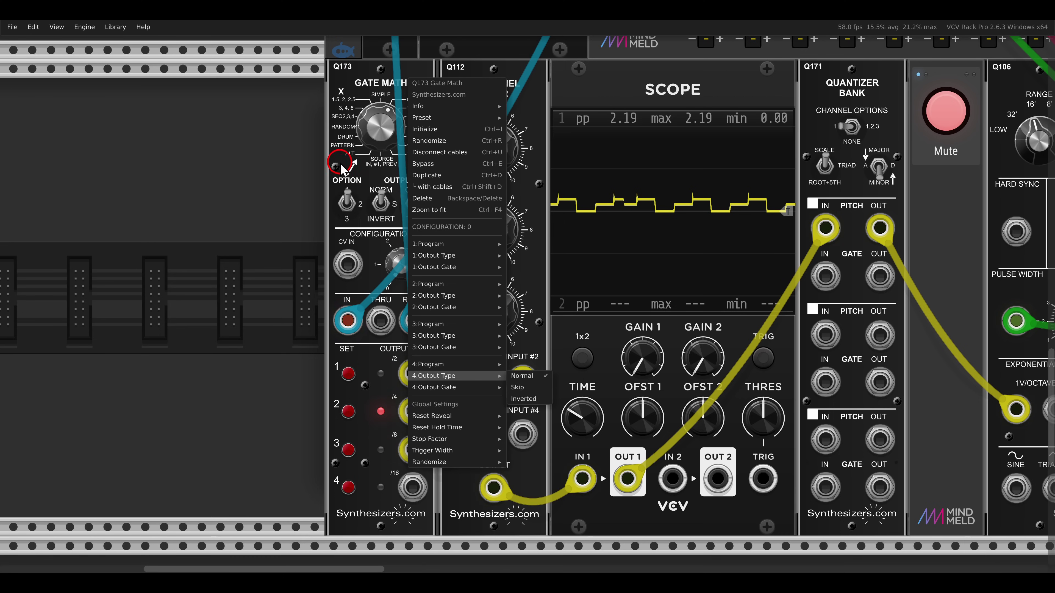
{"action": "left_click", "coordinate": [331, 124]}
Pan to the quantizer and oscillator, then unmute the oscillator's mixer track
{"action": "left_click_drag", "start_coordinate": [730, 209], "coordinate": [723, 210]}
{"action": "scroll", "coordinate": [722, 210], "scroll_direction": "down", "scroll_amount": 2}
{"action": "left_click_drag", "start_coordinate": [791, 224], "coordinate": [334, 237]}
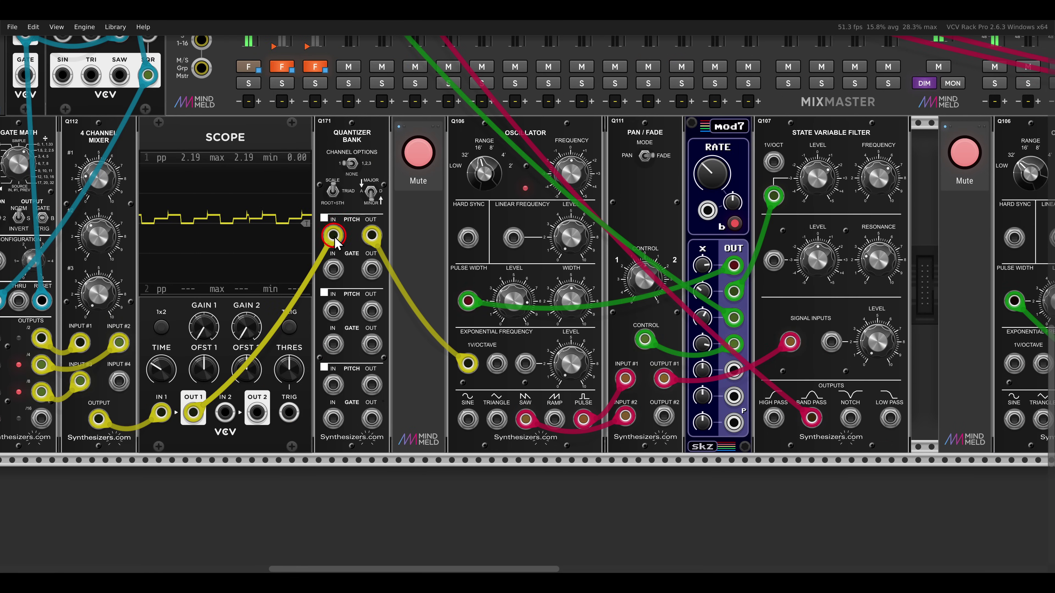
{"action": "left_click_drag", "start_coordinate": [480, 119], "coordinate": [564, 150]}
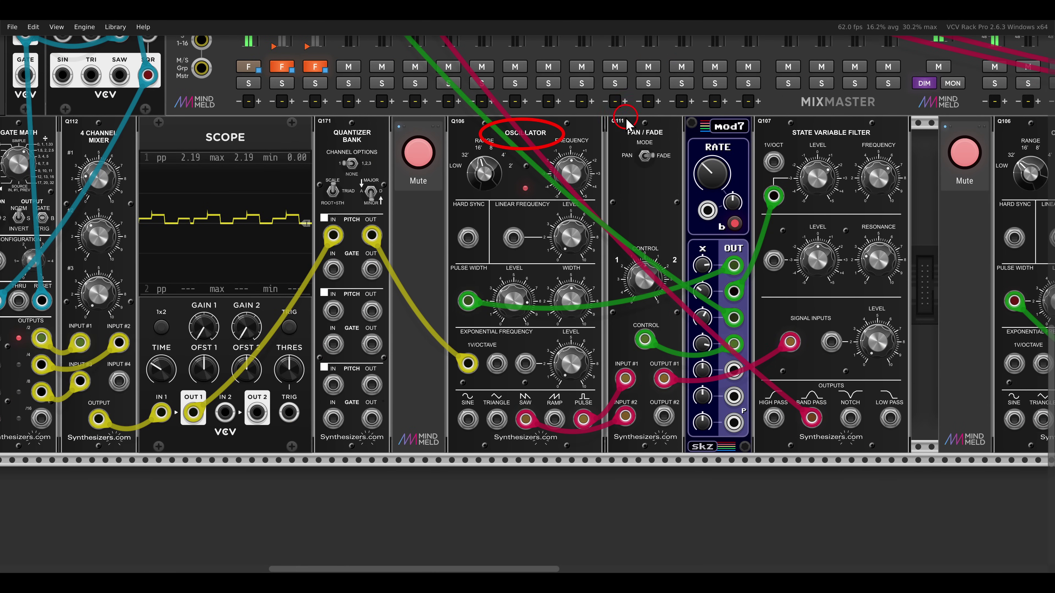
{"action": "left_click_drag", "start_coordinate": [606, 117], "coordinate": [686, 151]}
{"action": "key", "text": "Escape"}
{"action": "left_click", "coordinate": [430, 153]}
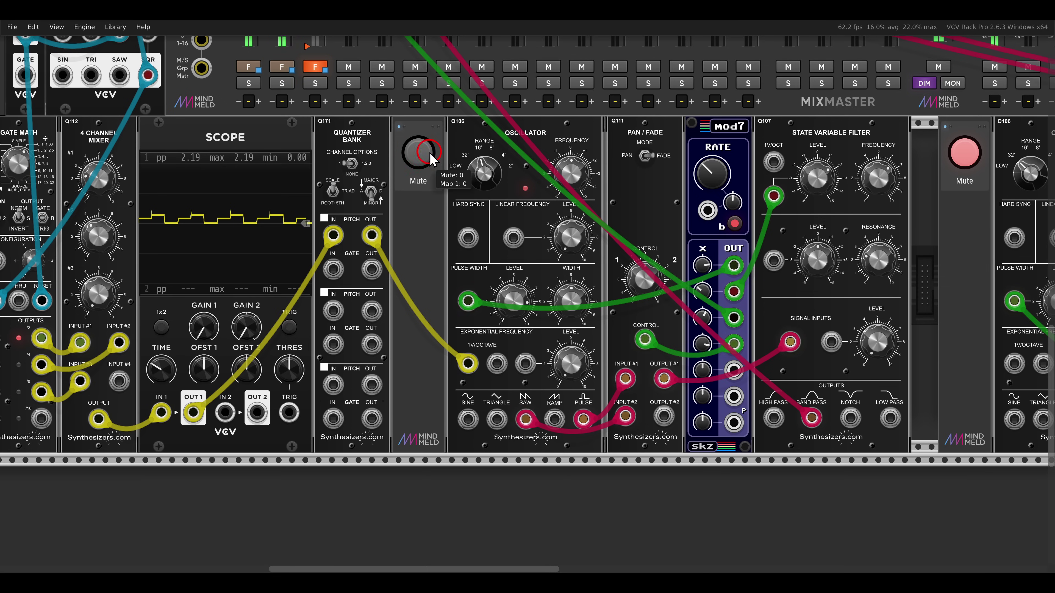
Pan the rack back to bring Gate Math into view
{"action": "mouse_move", "coordinate": [521, 403]}
{"action": "left_mouse_down"}
{"action": "mouse_move", "coordinate": [601, 443]}
{"action": "mouse_move", "coordinate": [614, 439]}
{"action": "mouse_move", "coordinate": [615, 407]}
{"action": "left_mouse_up"}
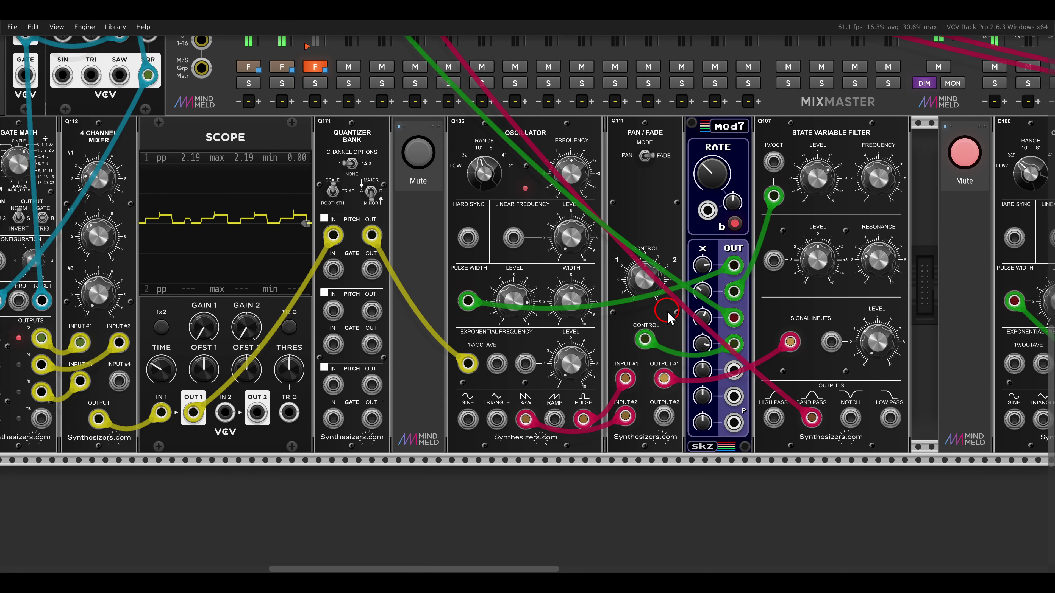
{"action": "scroll", "coordinate": [667, 314], "scroll_direction": "down", "scroll_amount": 1}
{"action": "left_click_drag", "start_coordinate": [453, 317], "coordinate": [705, 316]}
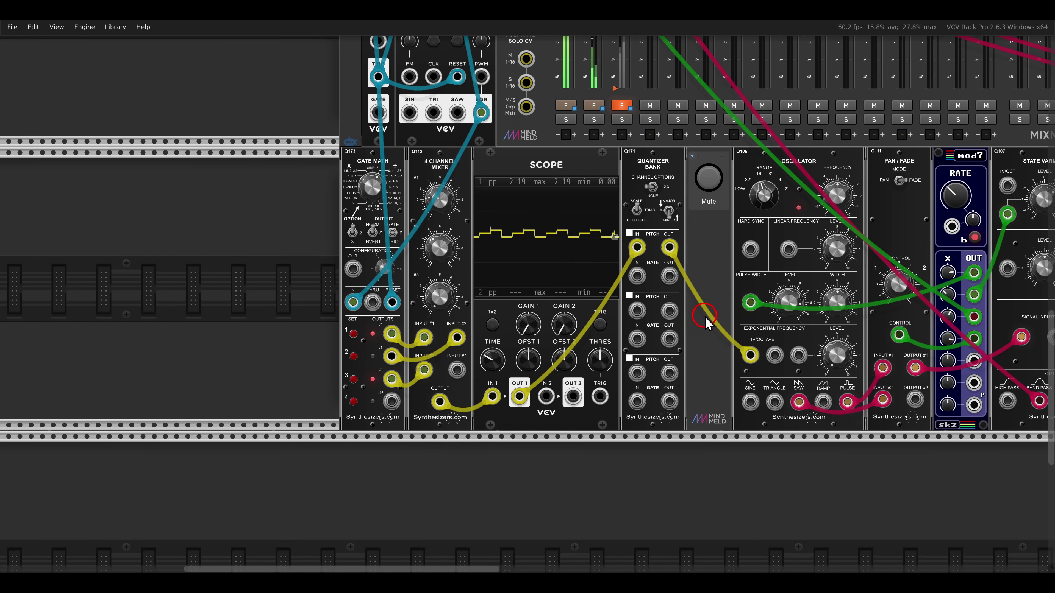
{"action": "scroll", "coordinate": [496, 296], "scroll_direction": "up", "scroll_amount": 3}
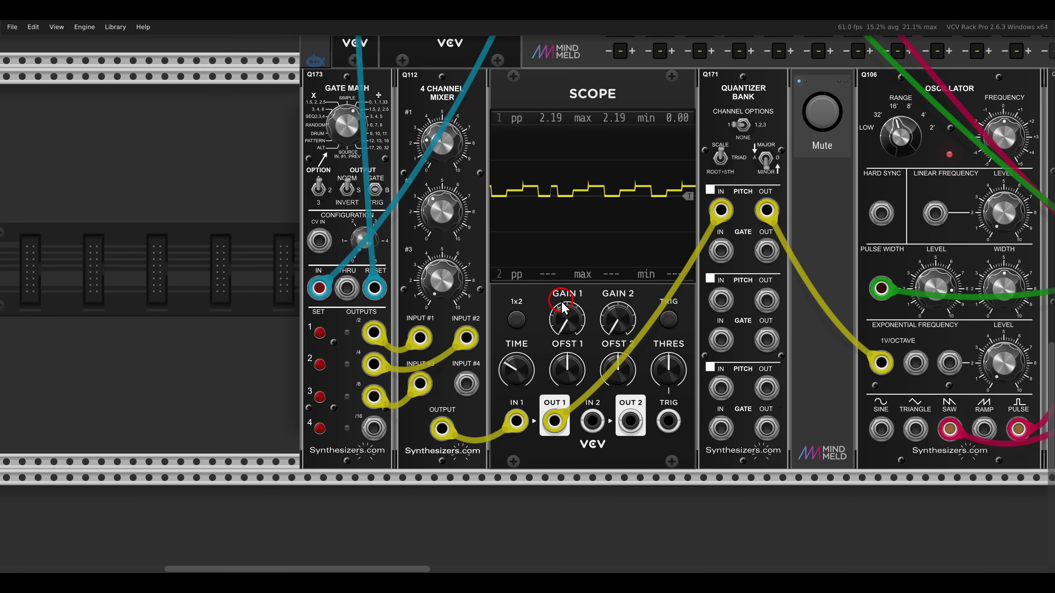
Set Gate Math configuration 0 output 3 program to Random 50 %
{"action": "right_click", "coordinate": [374, 100]}
{"action": "mouse_move", "coordinate": [420, 346]}
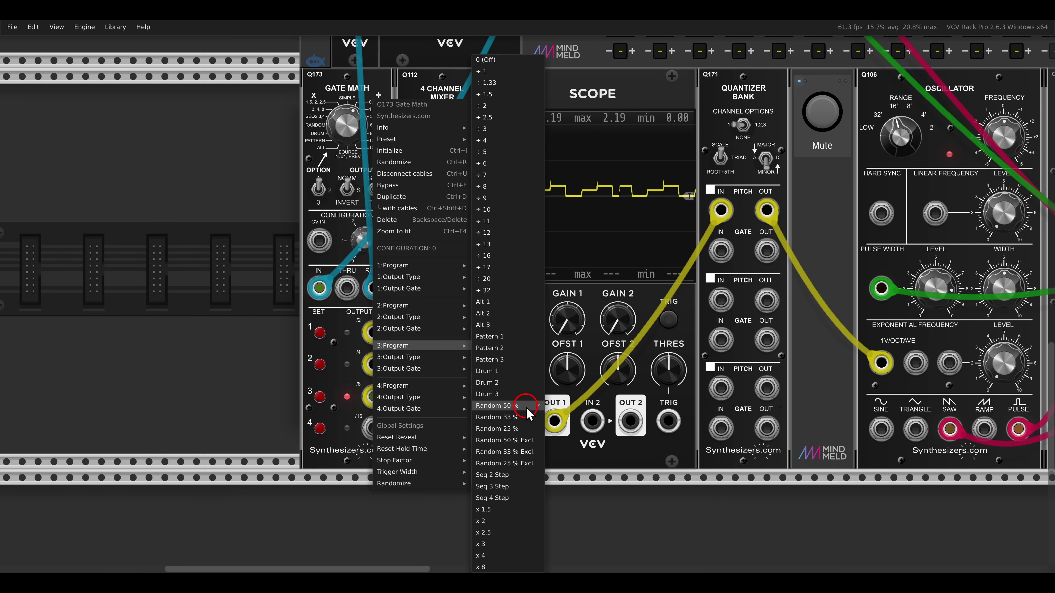
{"action": "left_click", "coordinate": [547, 413]}
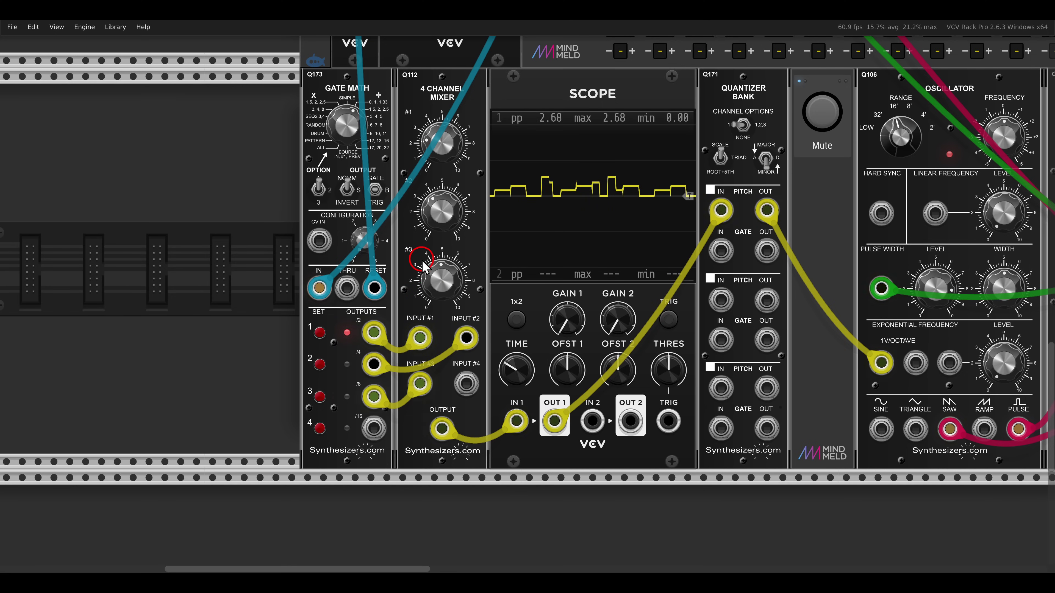
Pan right to bring the oscillators and reverb into view
{"action": "scroll", "coordinate": [429, 265], "scroll_direction": "down", "scroll_amount": 2}
{"action": "left_click_drag", "start_coordinate": [766, 259], "coordinate": [380, 248]}
{"action": "scroll", "coordinate": [379, 248], "scroll_direction": "right", "scroll_amount": 10}
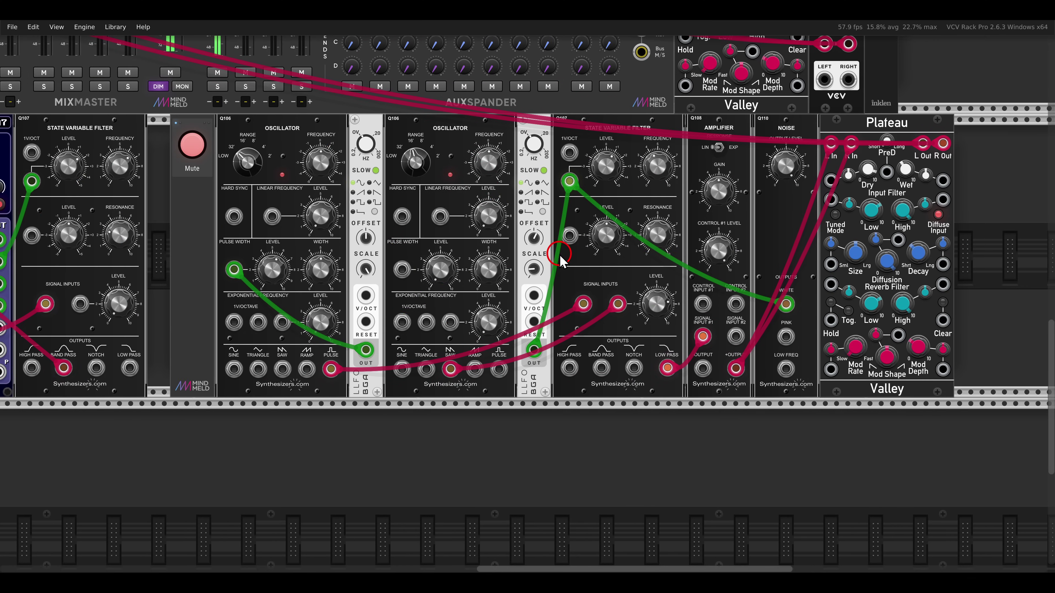
{"action": "left_click_drag", "start_coordinate": [241, 101], "coordinate": [312, 136]}
{"action": "left_click_drag", "start_coordinate": [403, 111], "coordinate": [469, 147]}
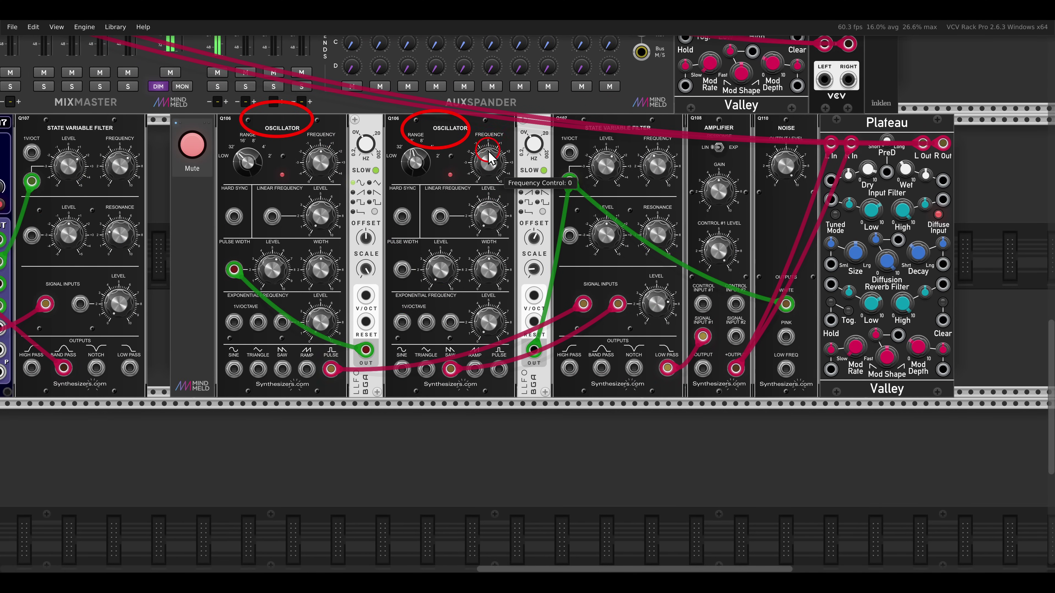
{"action": "left_click_drag", "start_coordinate": [581, 112], "coordinate": [646, 145]}
{"action": "key", "text": "Escape"}
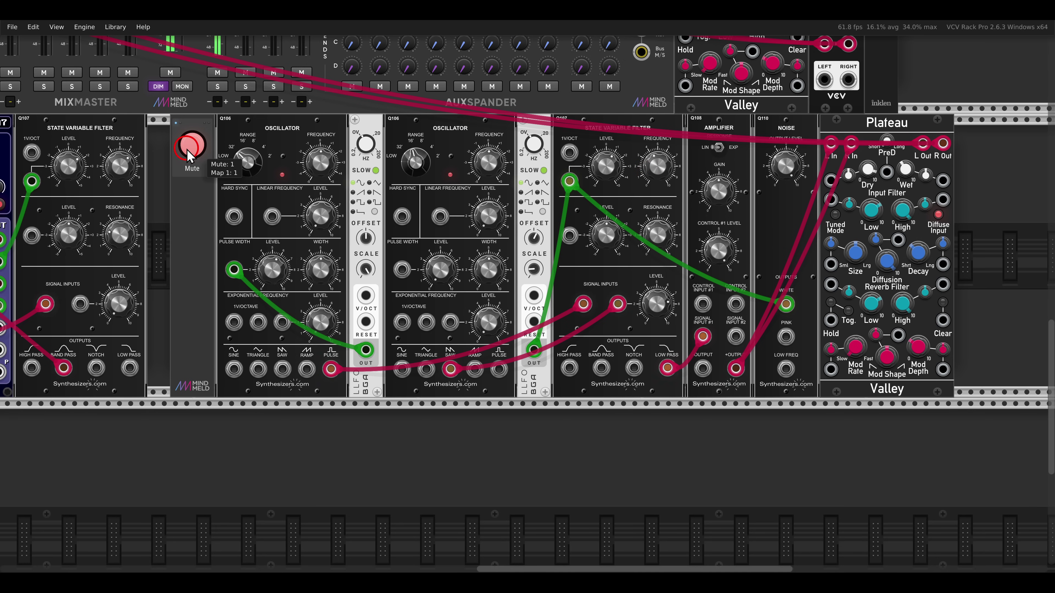
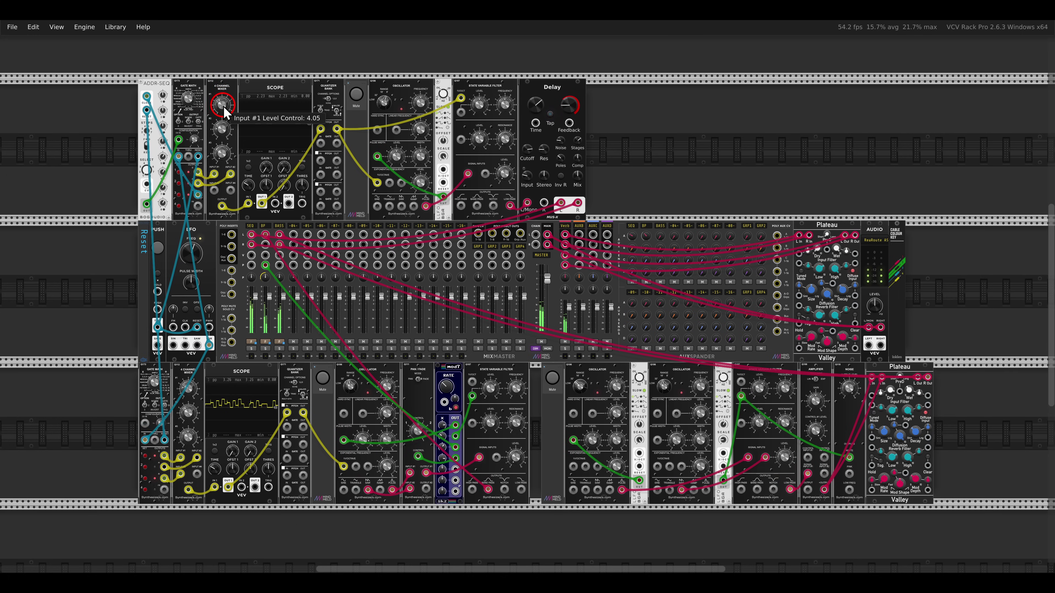
Boost both scope mixer inputs, bringing Input #2 to about 4.15 and Input #1 to 3.225
{"action": "mouse_move", "coordinate": [223, 130]}
{"action": "left_mouse_down"}
{"action": "mouse_move", "coordinate": [224, 147]}
{"action": "mouse_move", "coordinate": [222, 137]}
{"action": "left_mouse_up"}
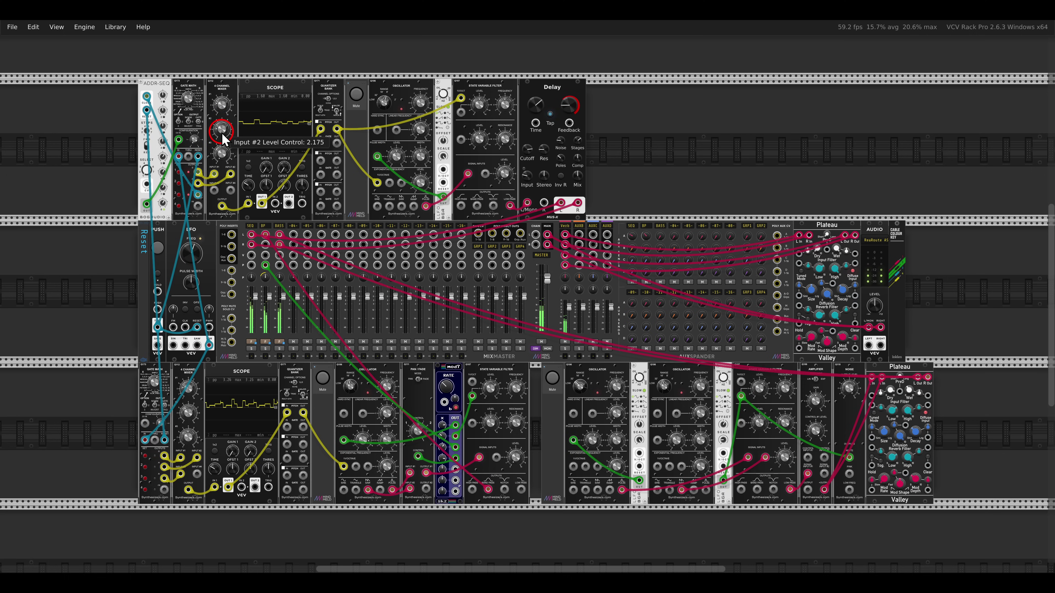
{"action": "mouse_move", "coordinate": [222, 133]}
{"action": "left_mouse_down"}
{"action": "mouse_move", "coordinate": [220, 119]}
{"action": "mouse_move", "coordinate": [223, 135]}
{"action": "left_mouse_up"}
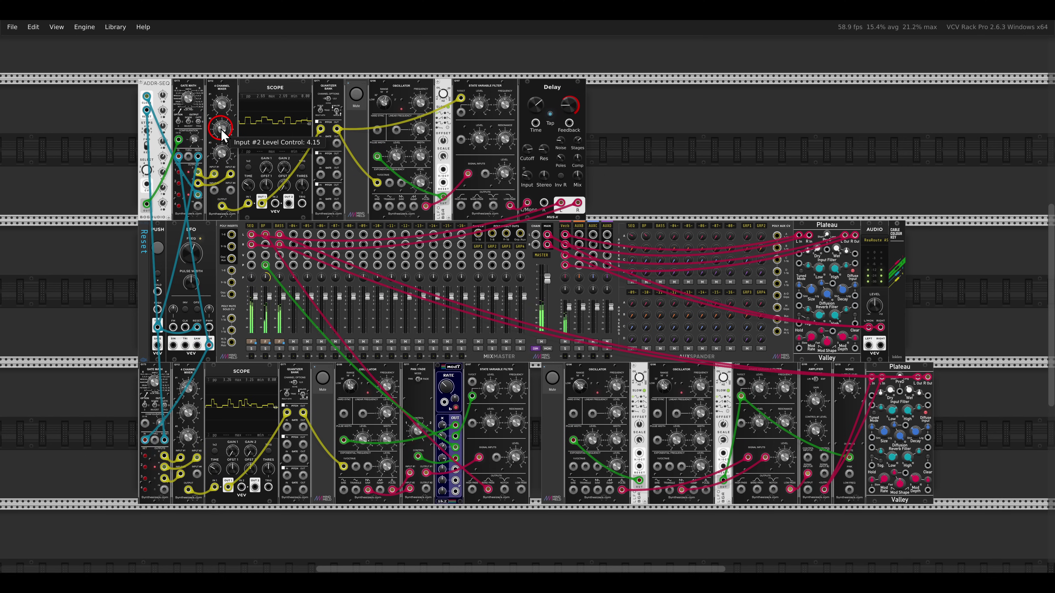
{"action": "left_click_drag", "start_coordinate": [224, 107], "coordinate": [227, 113]}
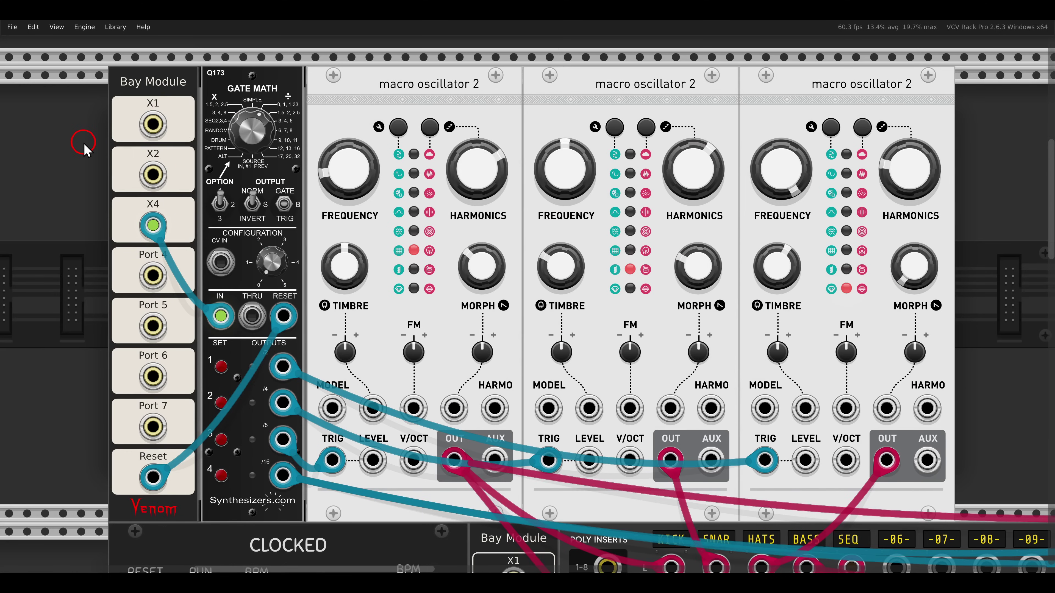
Switch the Gate Math program selector to Pattern
{"action": "left_click_drag", "start_coordinate": [356, 66], "coordinate": [494, 112]}
{"action": "left_click_drag", "start_coordinate": [562, 69], "coordinate": [709, 109]}
{"action": "left_click_drag", "start_coordinate": [798, 70], "coordinate": [932, 109]}
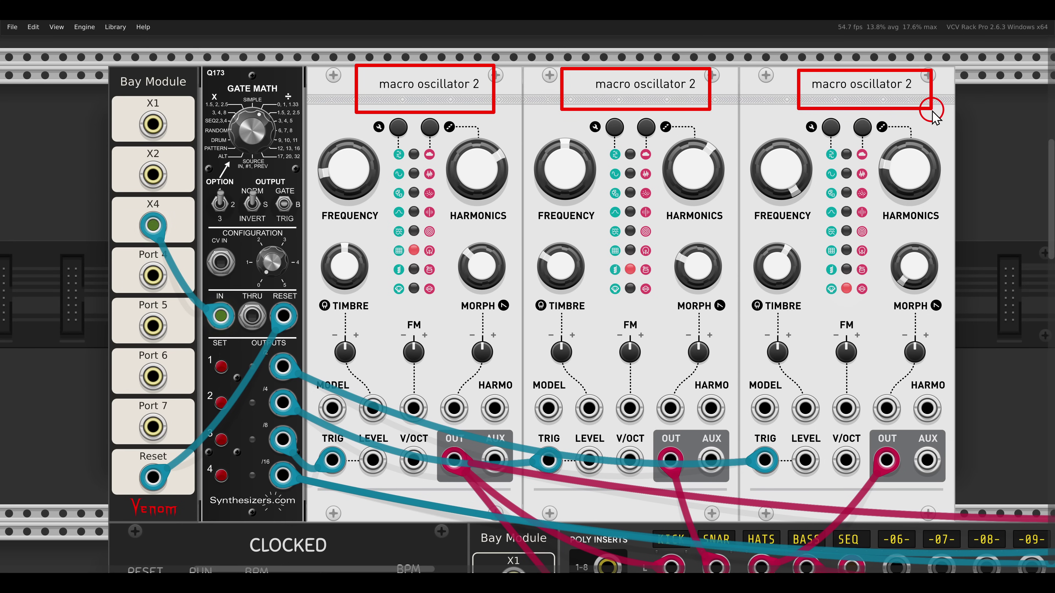
{"action": "key", "text": "Escape"}
{"action": "scroll", "coordinate": [366, 179], "scroll_direction": "left", "scroll_amount": 1}
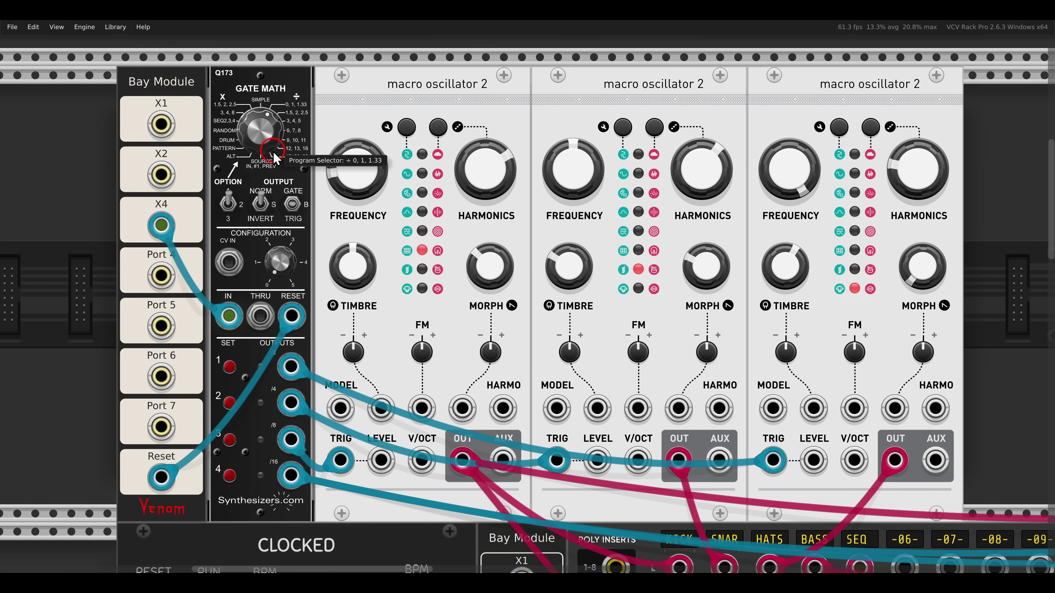
{"action": "left_click_drag", "start_coordinate": [266, 156], "coordinate": [252, 109]}
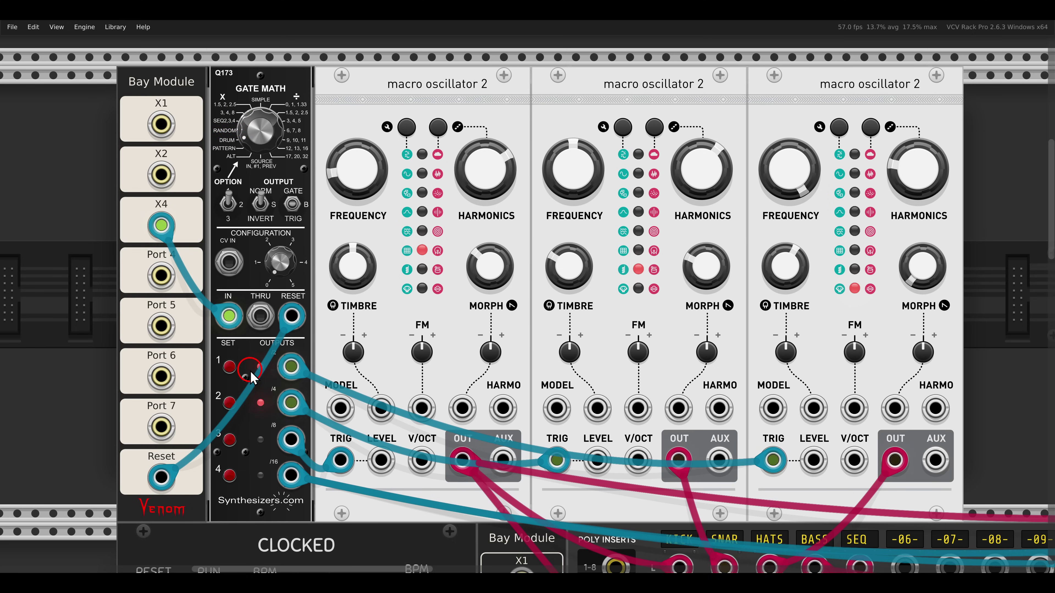
{"action": "left_click_drag", "start_coordinate": [246, 354], "coordinate": [277, 377]}
{"action": "left_click", "coordinate": [261, 401]}
{"action": "left_click", "coordinate": [261, 439]}
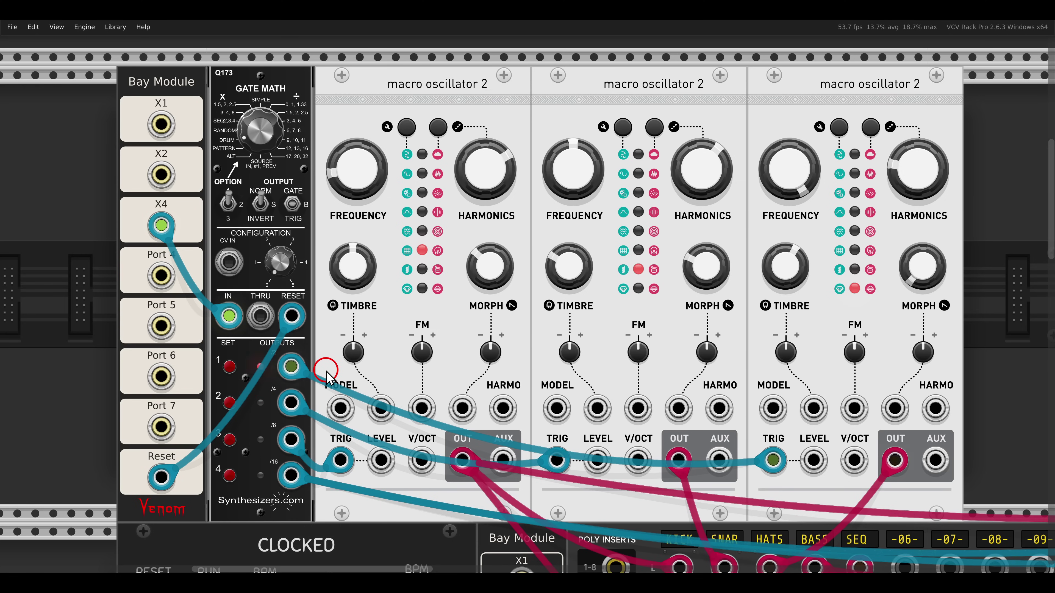
{"action": "left_click", "coordinate": [252, 236]}
Try Gate Math program options 1 and 3, manually setting outputs 2 and 1
{"action": "left_click", "coordinate": [226, 201]}
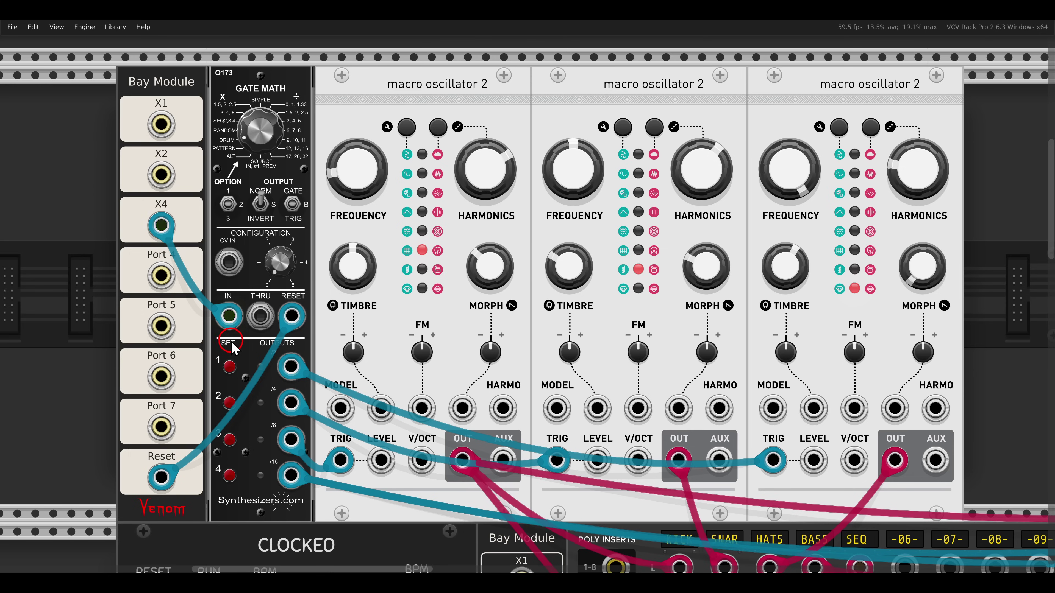
{"action": "left_click", "coordinate": [229, 402]}
{"action": "left_click", "coordinate": [255, 345]}
{"action": "left_click", "coordinate": [227, 203]}
{"action": "left_click", "coordinate": [230, 365]}
{"action": "left_click", "coordinate": [271, 383]}
{"action": "left_click", "coordinate": [261, 357]}
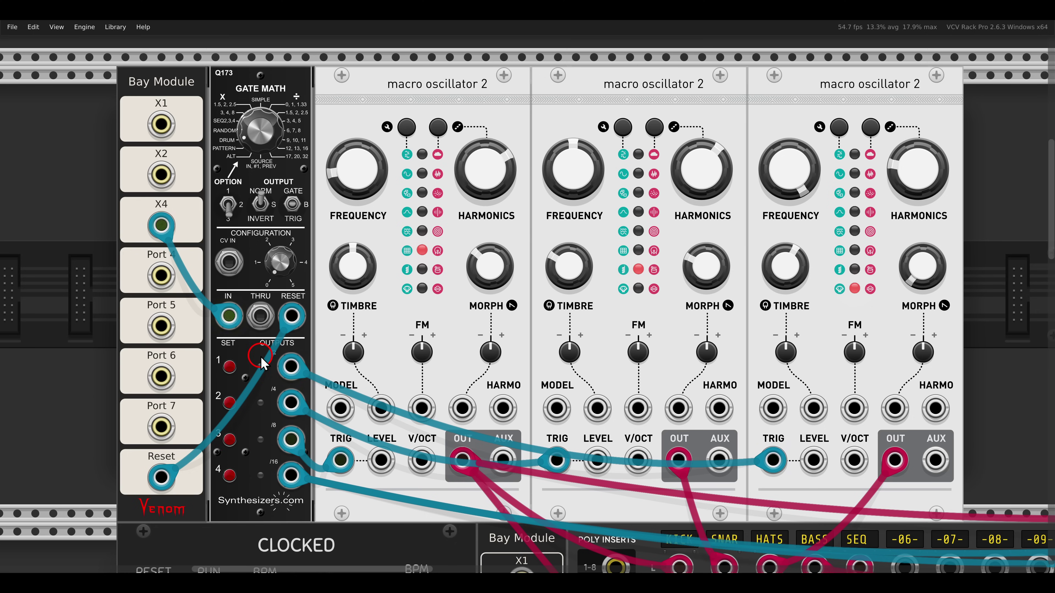
Return the Gate Math program option to 1 and manually set output 1
{"action": "left_click", "coordinate": [228, 204]}
{"action": "left_click", "coordinate": [229, 366]}
{"action": "left_click", "coordinate": [255, 385]}
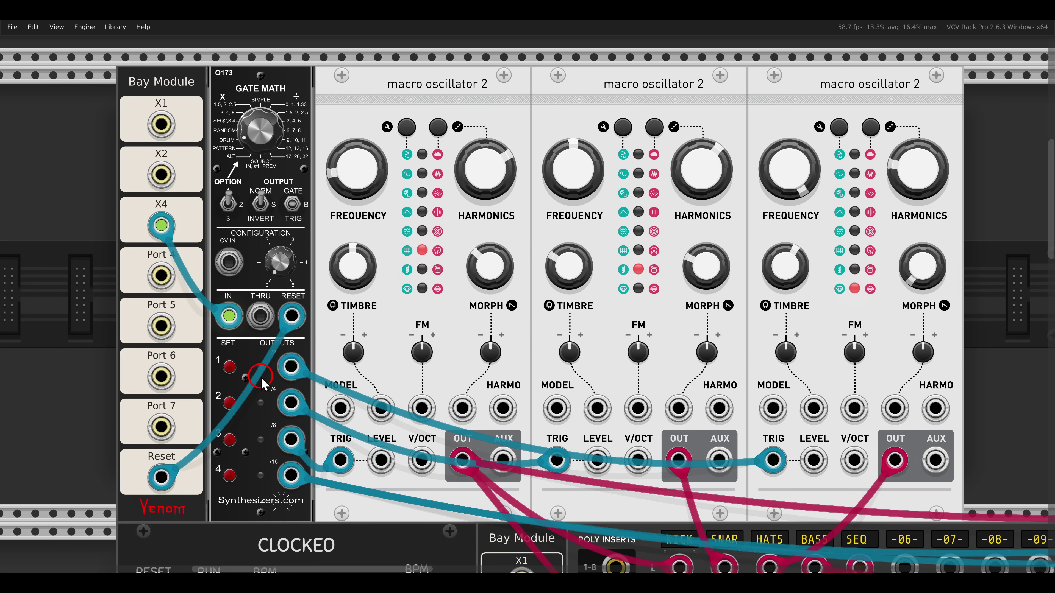
{"action": "scroll", "coordinate": [261, 376], "scroll_direction": "down", "scroll_amount": 3}
{"action": "left_click_drag", "start_coordinate": [688, 376], "coordinate": [199, 346]}
{"action": "left_click_drag", "start_coordinate": [349, 158], "coordinate": [407, 188]}
{"action": "mouse_move", "coordinate": [465, 159]}
{"action": "left_mouse_down"}
{"action": "mouse_move", "coordinate": [482, 185]}
{"action": "mouse_move", "coordinate": [556, 195]}
{"action": "left_mouse_up"}
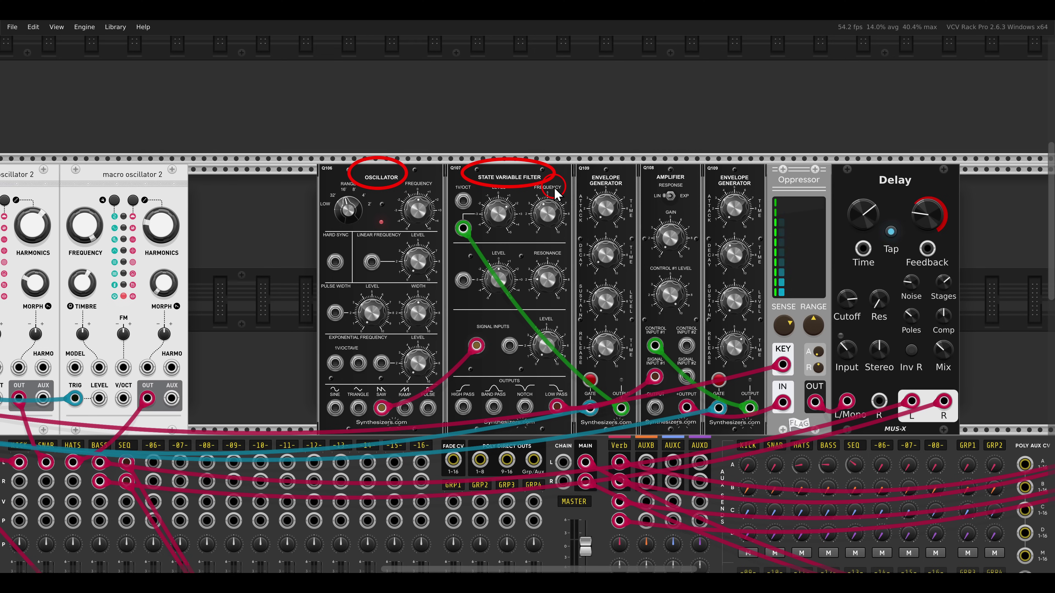
{"action": "key", "text": "Escape"}
{"action": "left_click_drag", "start_coordinate": [193, 277], "coordinate": [573, 264]}
{"action": "left_click_drag", "start_coordinate": [220, 288], "coordinate": [497, 282]}
{"action": "scroll", "coordinate": [315, 289], "scroll_direction": "up", "scroll_amount": 3}
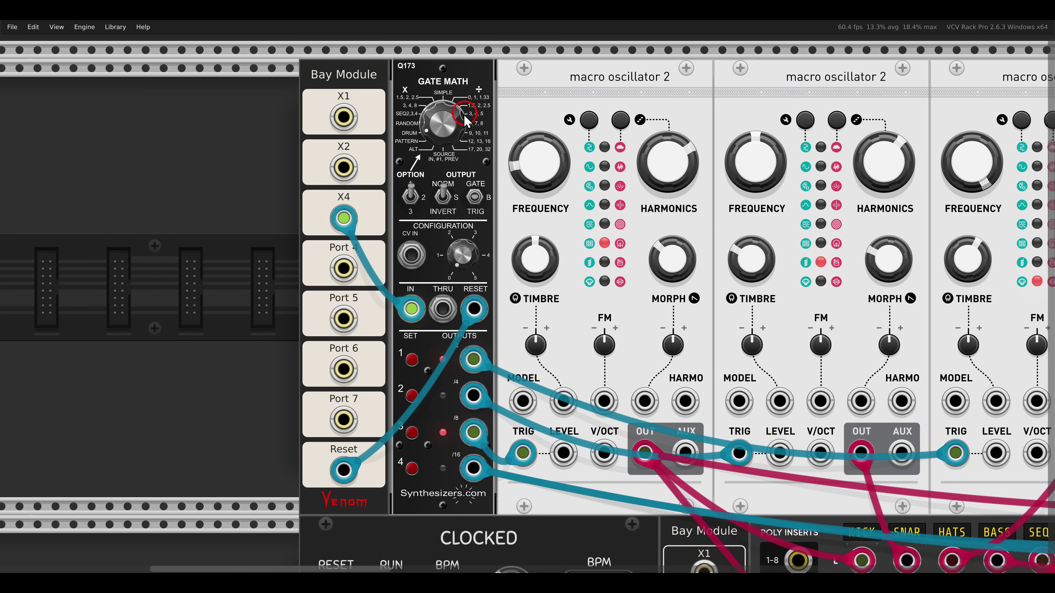
{"action": "left_click", "coordinate": [416, 467]}
{"action": "left_click", "coordinate": [488, 235]}
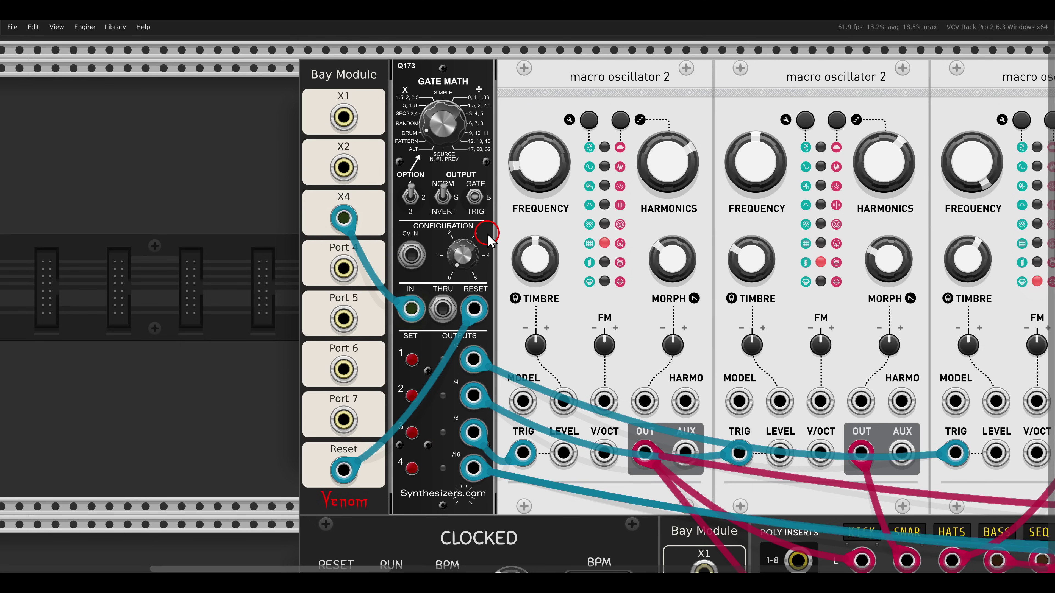
Cycle Gate Math output 4's program through Pattern 1, Pattern 2, Alt 1, Alt 2 and Alt 3
{"action": "right_click", "coordinate": [456, 94]}
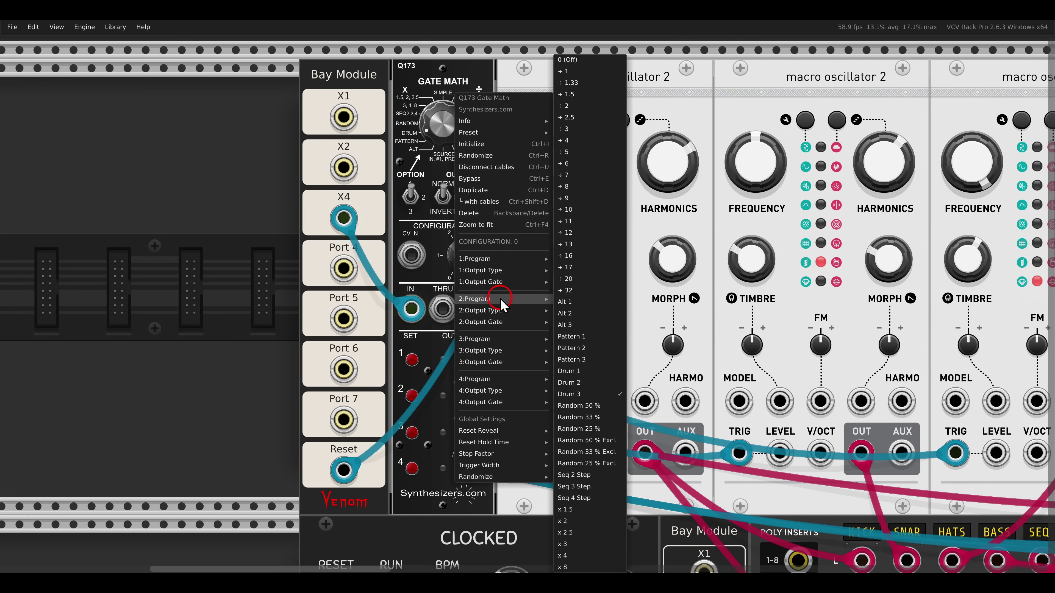
{"action": "mouse_move", "coordinate": [536, 378]}
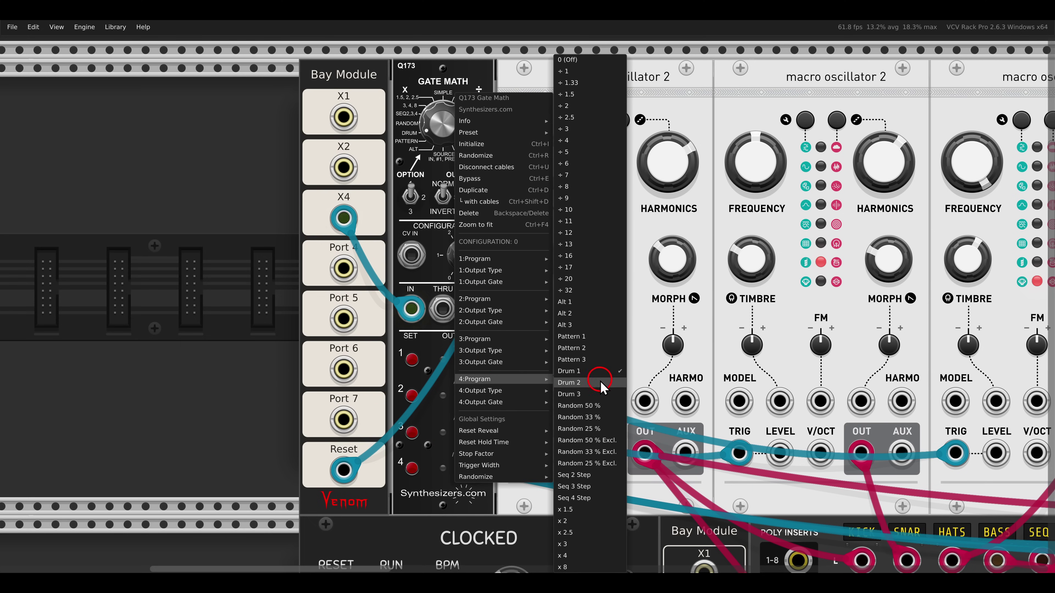
{"action": "left_click", "coordinate": [590, 337]}
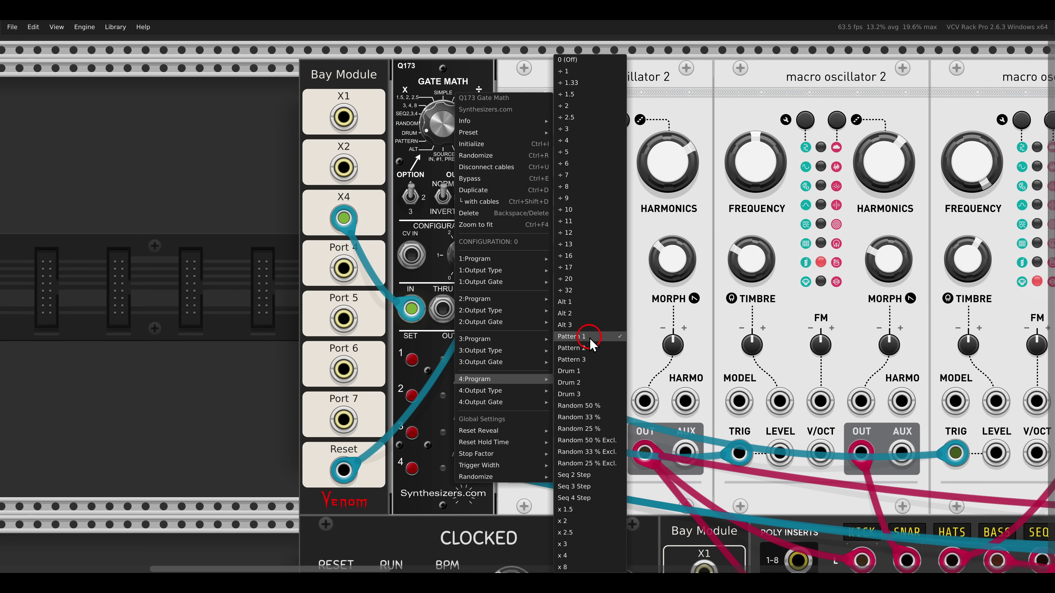
{"action": "left_click", "coordinate": [590, 349]}
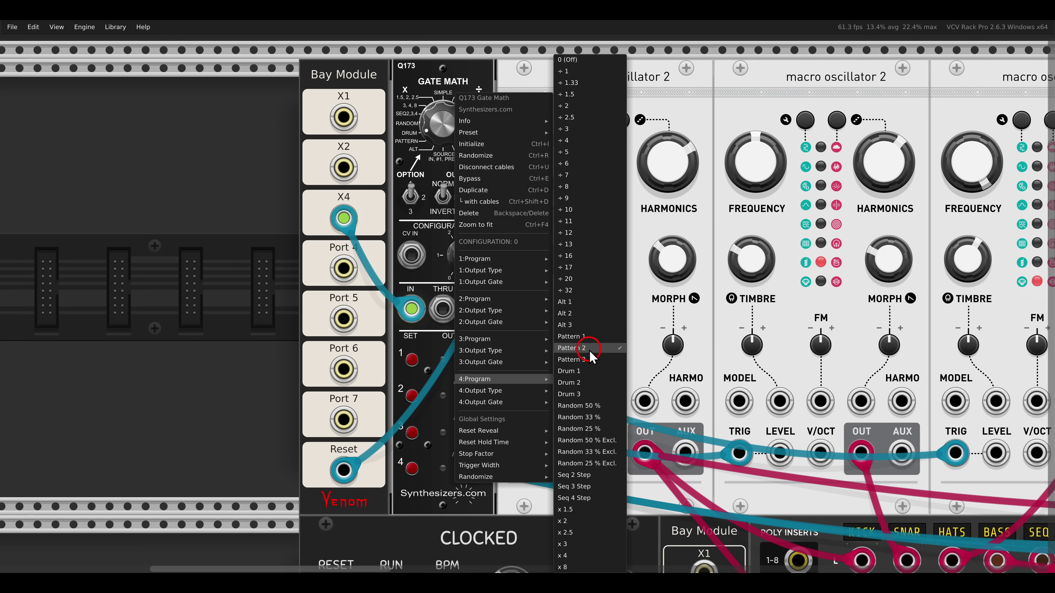
{"action": "left_click", "coordinate": [589, 307]}
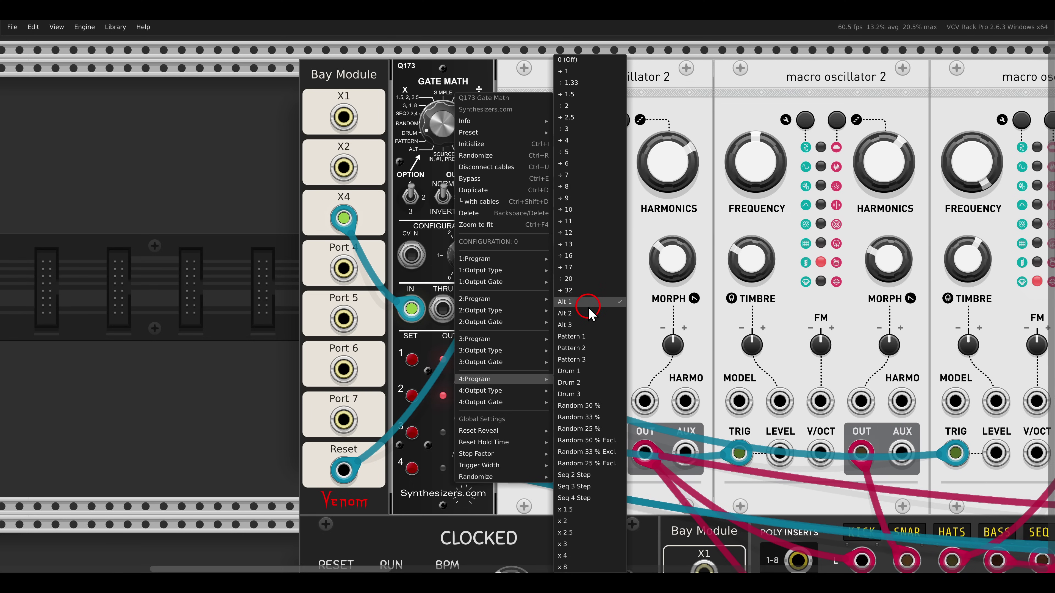
{"action": "left_click", "coordinate": [589, 314]}
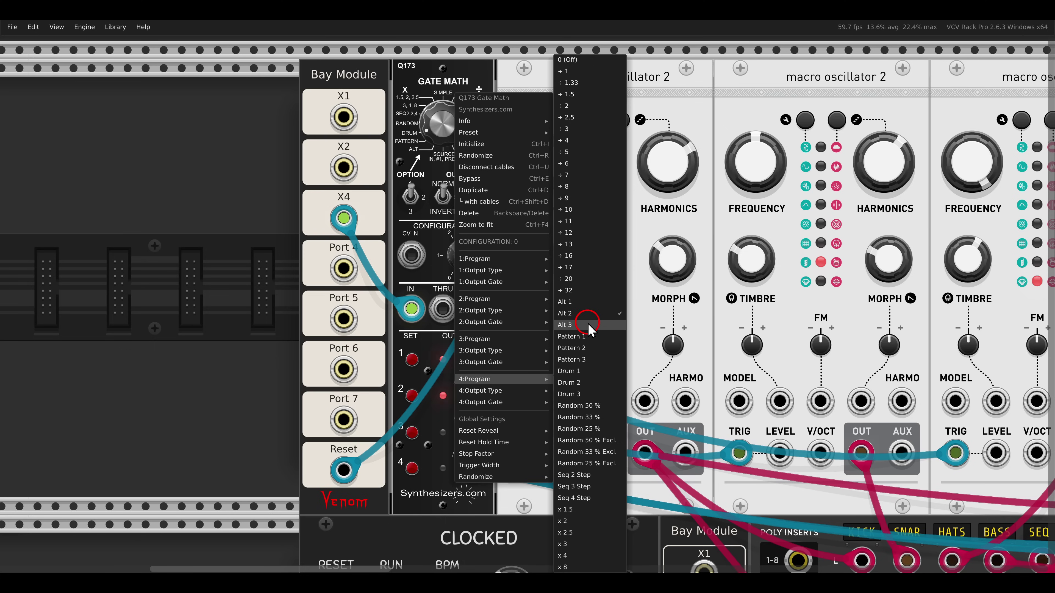
{"action": "left_click", "coordinate": [588, 323]}
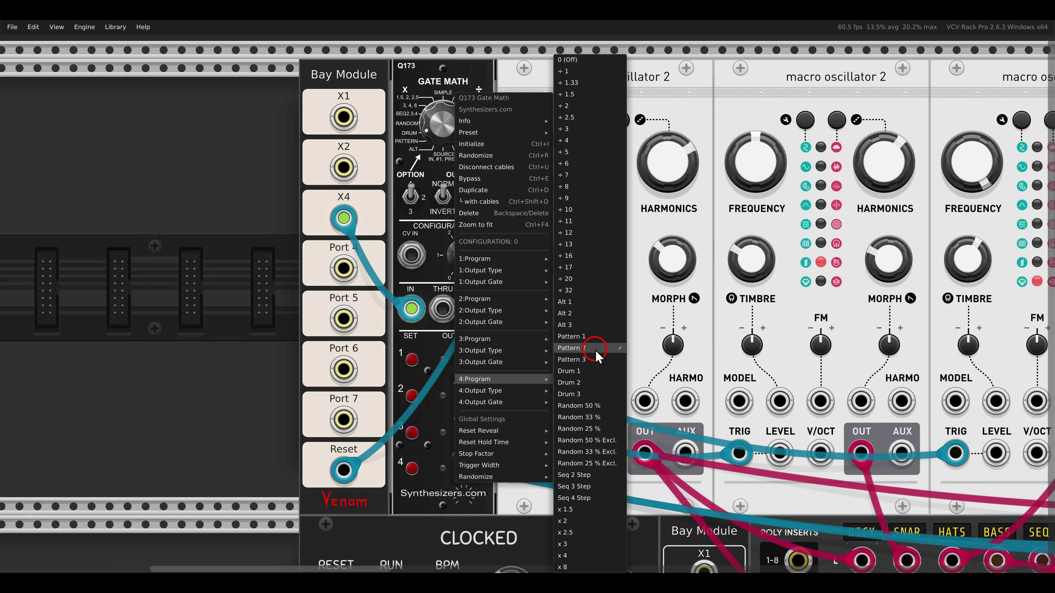
Set output 4's type to Skip, then to Inverted
{"action": "mouse_move", "coordinate": [509, 387]}
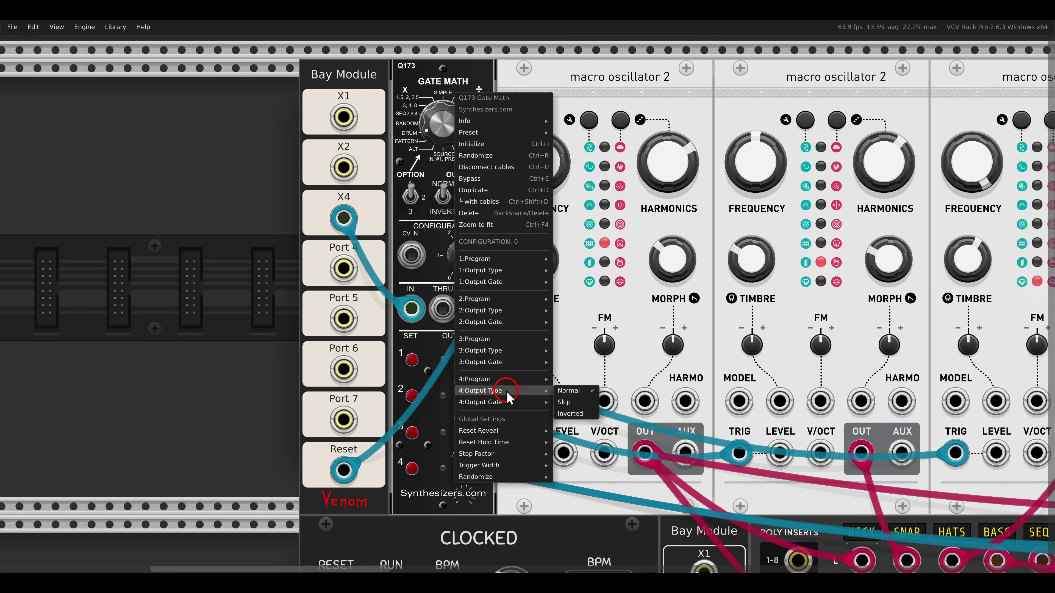
{"action": "left_click", "coordinate": [582, 403]}
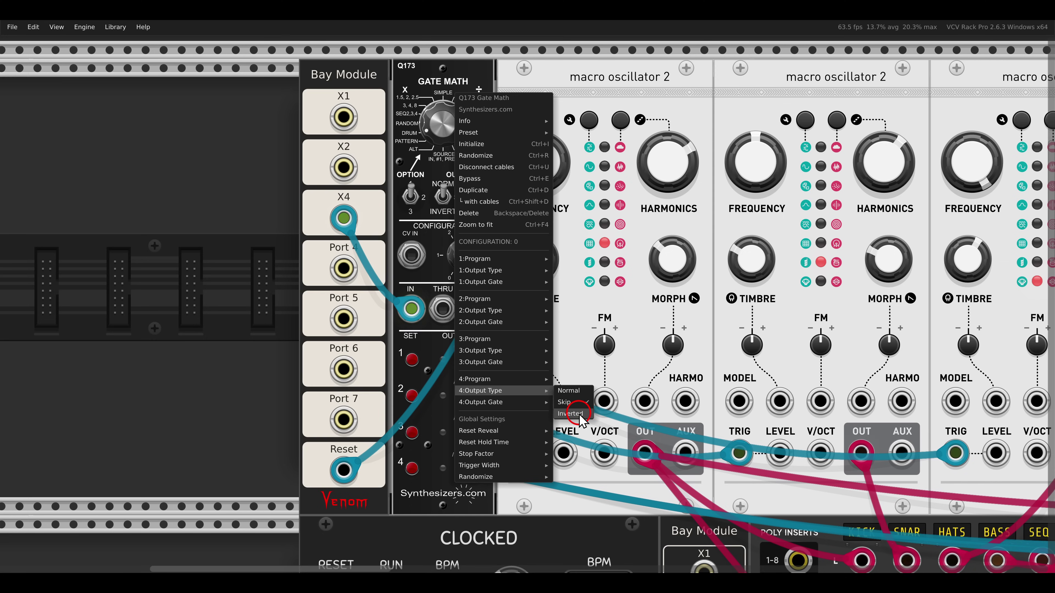
{"action": "left_click", "coordinate": [580, 414]}
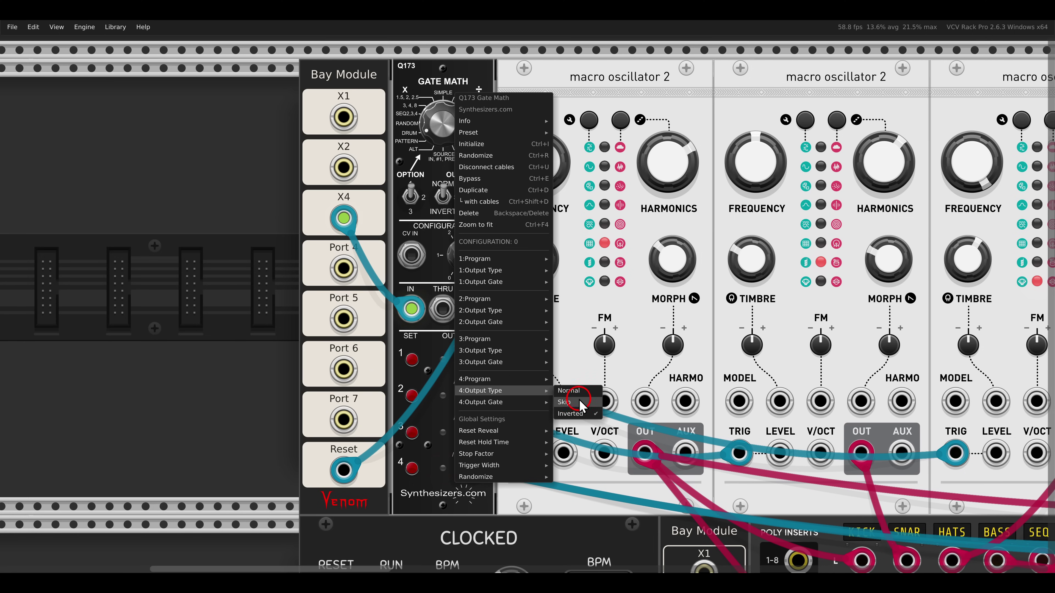
{"action": "left_click", "coordinate": [427, 88]}
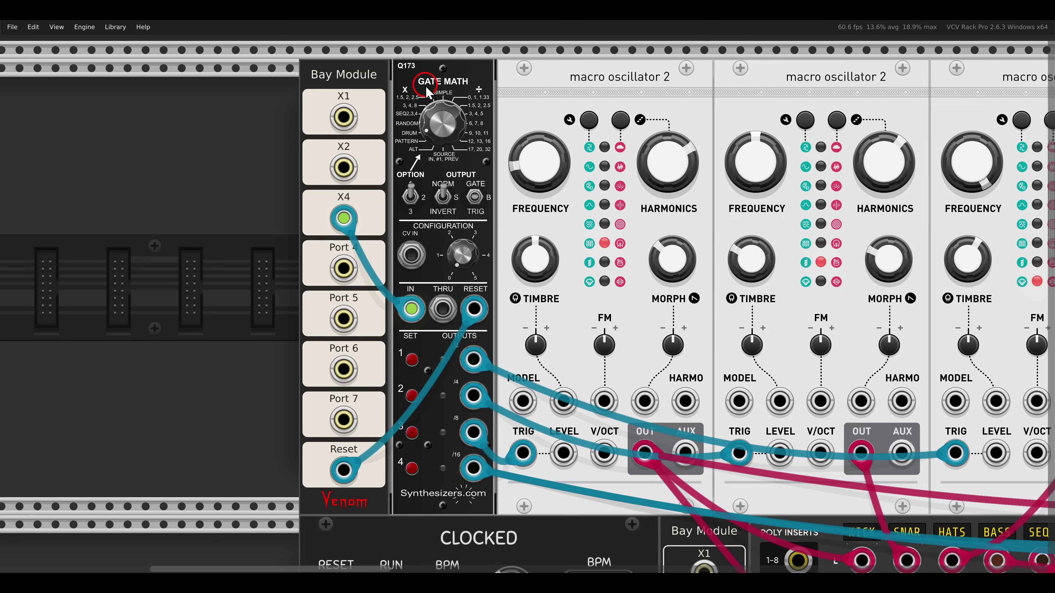
Unmute the quantized synth voice on the mixer in the lower row
{"action": "scroll", "coordinate": [499, 206], "scroll_direction": "down", "scroll_amount": 10}
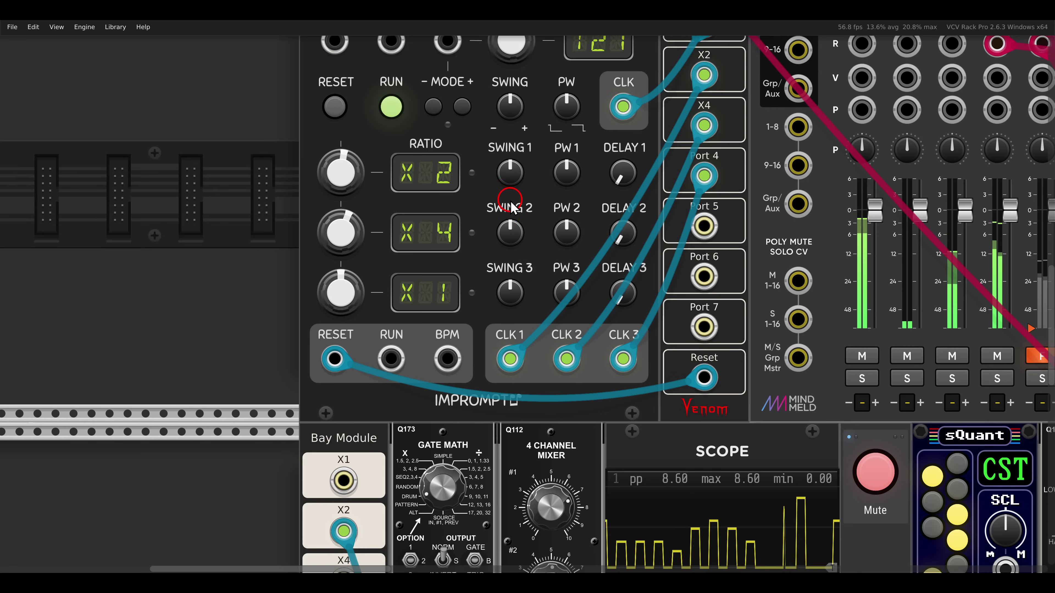
{"action": "scroll", "coordinate": [512, 206], "scroll_direction": "down", "scroll_amount": 3}
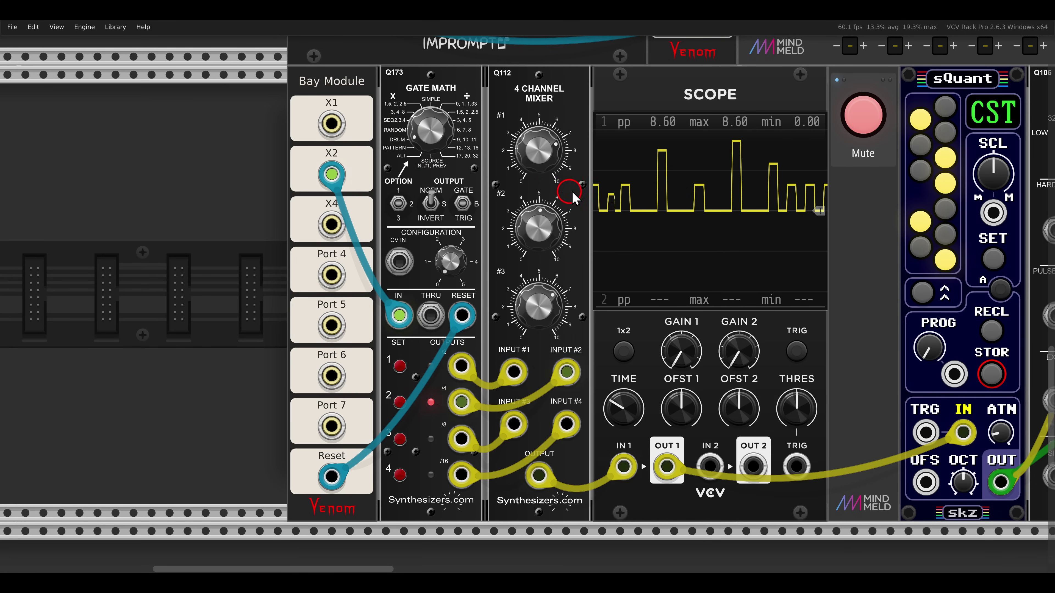
{"action": "scroll", "coordinate": [823, 245], "scroll_direction": "down", "scroll_amount": 5}
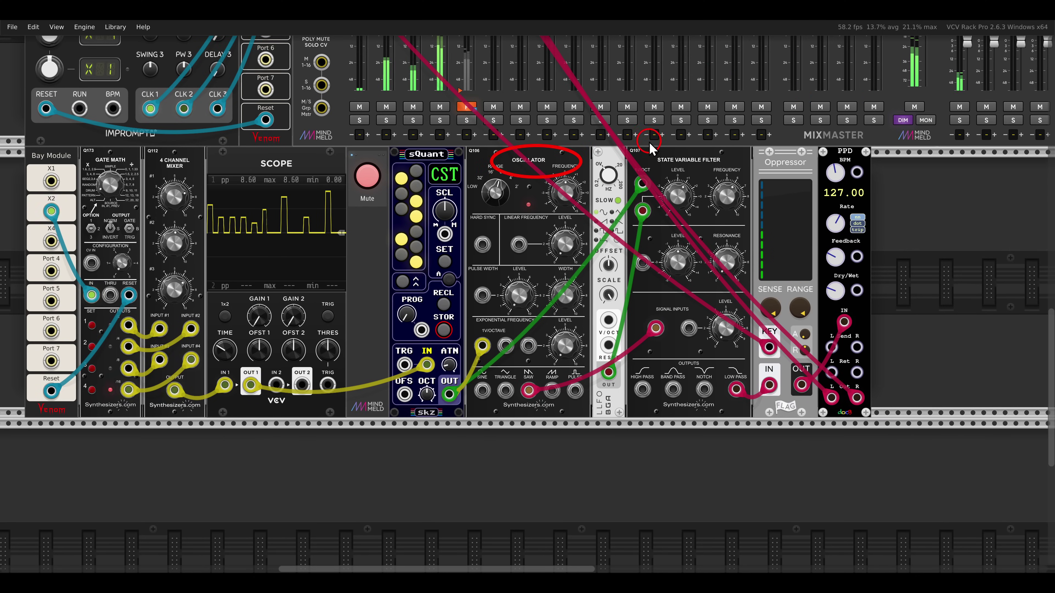
{"action": "left_click", "coordinate": [366, 178]}
Pan the rack to reveal the upper rows of Synthesizers.com modules
{"action": "scroll", "coordinate": [416, 221], "scroll_direction": "left", "scroll_amount": 3}
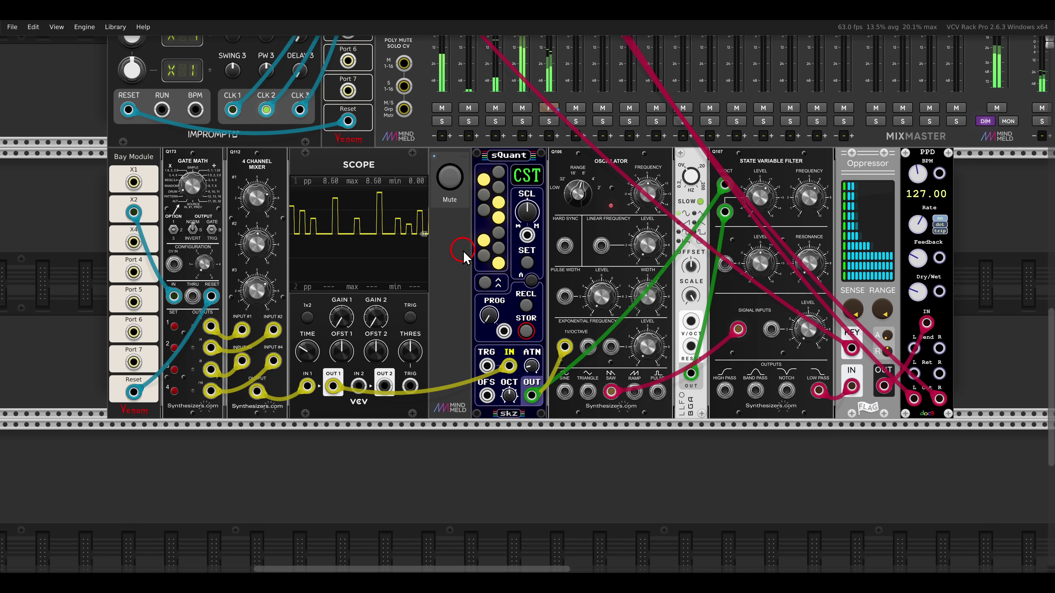
{"action": "scroll", "coordinate": [463, 251], "scroll_direction": "down", "scroll_amount": 3}
{"action": "left_click_drag", "start_coordinate": [542, 242], "coordinate": [444, 340]}
{"action": "left_click_drag", "start_coordinate": [473, 275], "coordinate": [478, 299]}
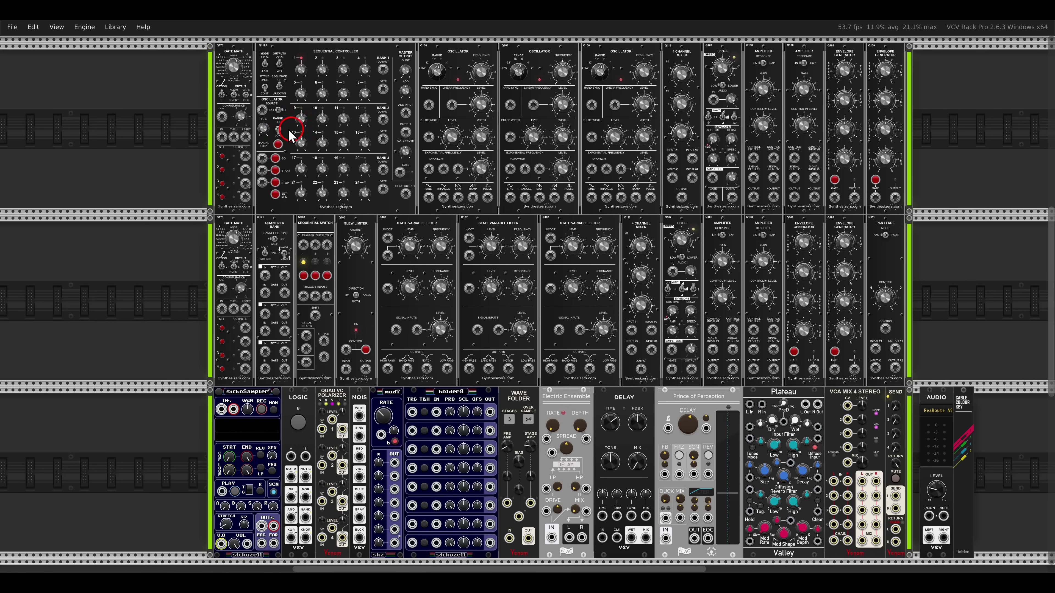
Toggle Lock positions in the View menu
{"action": "left_click", "coordinate": [56, 27]}
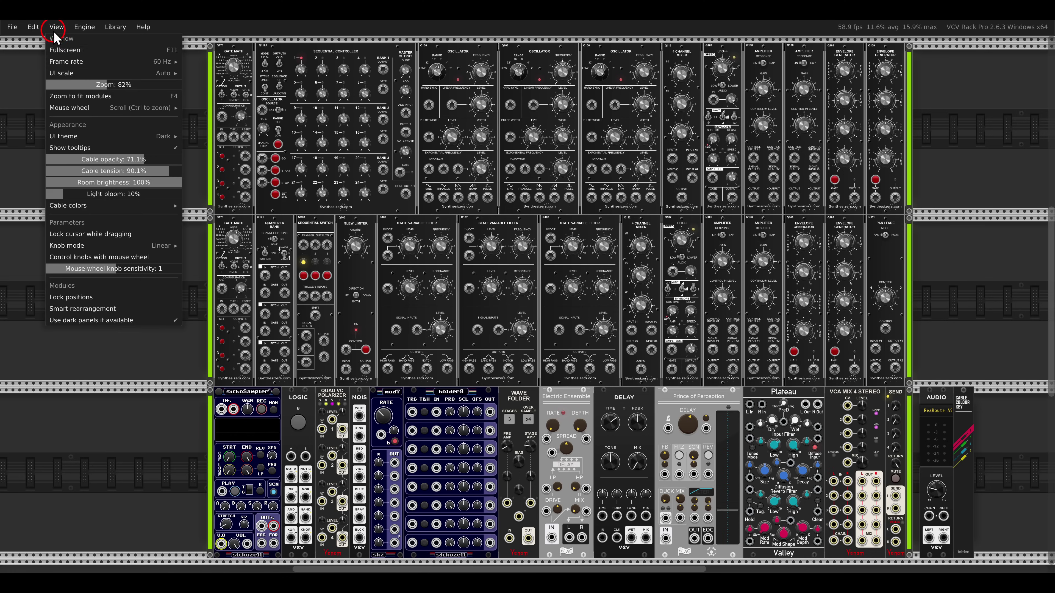
{"action": "left_click", "coordinate": [89, 297]}
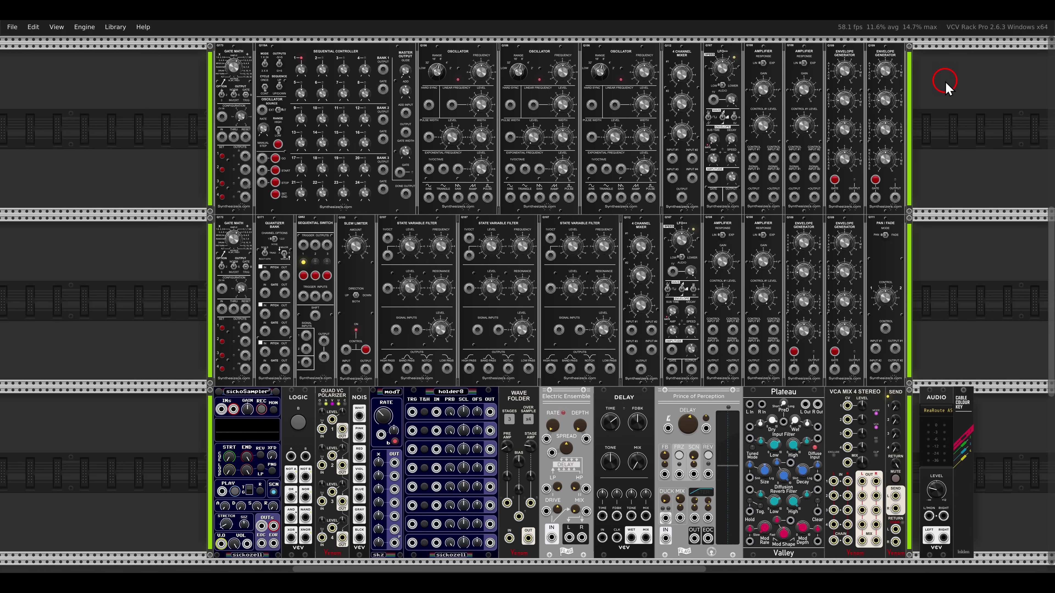
{"action": "left_click_drag", "start_coordinate": [407, 170], "coordinate": [634, 200]}
{"action": "scroll", "coordinate": [470, 181], "scroll_direction": "up", "scroll_amount": 2}
{"action": "left_click_drag", "start_coordinate": [495, 178], "coordinate": [523, 197]}
{"action": "left_click_drag", "start_coordinate": [455, 48], "coordinate": [506, 89]}
{"action": "left_click_drag", "start_coordinate": [455, 290], "coordinate": [506, 337]}
{"action": "key", "text": "Escape"}
{"action": "left_click_drag", "start_coordinate": [810, 229], "coordinate": [547, 256]}
{"action": "mouse_move", "coordinate": [504, 74]}
{"action": "left_mouse_down"}
{"action": "mouse_move", "coordinate": [615, 96]}
{"action": "mouse_move", "coordinate": [793, 108]}
{"action": "left_mouse_up"}
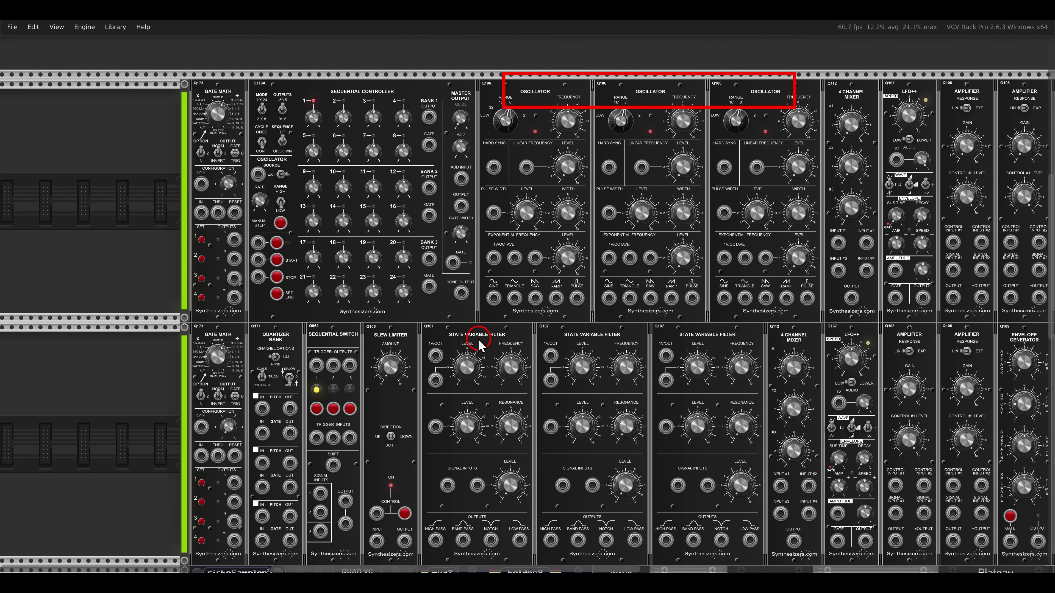
{"action": "key", "text": "Escape"}
{"action": "left_click_drag", "start_coordinate": [746, 367], "coordinate": [636, 337]}
{"action": "left_click_drag", "start_coordinate": [768, 66], "coordinate": [780, 76]}
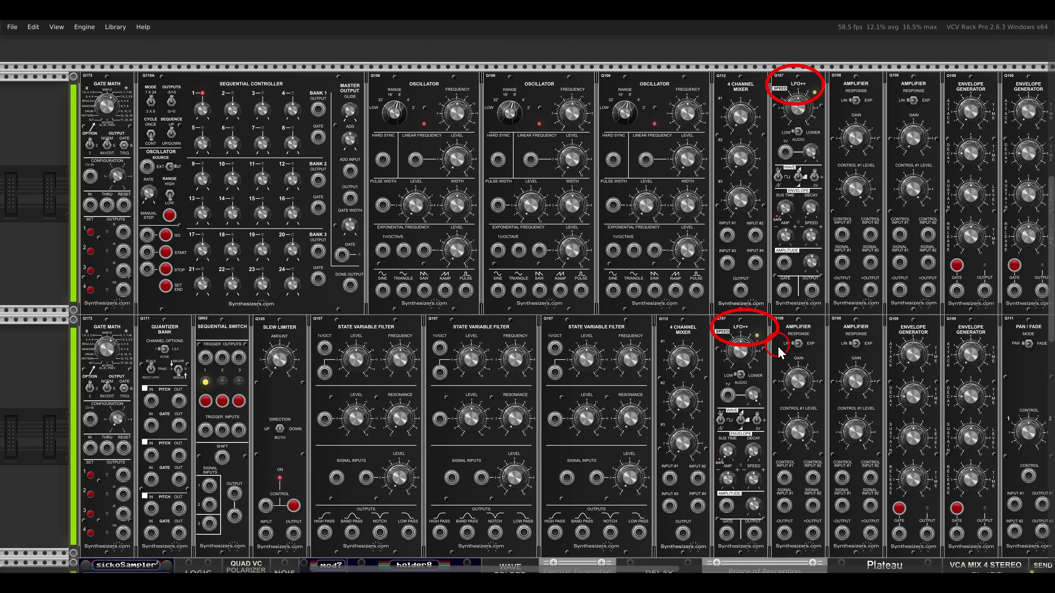
{"action": "scroll", "coordinate": [769, 335], "scroll_direction": "down", "scroll_amount": 6}
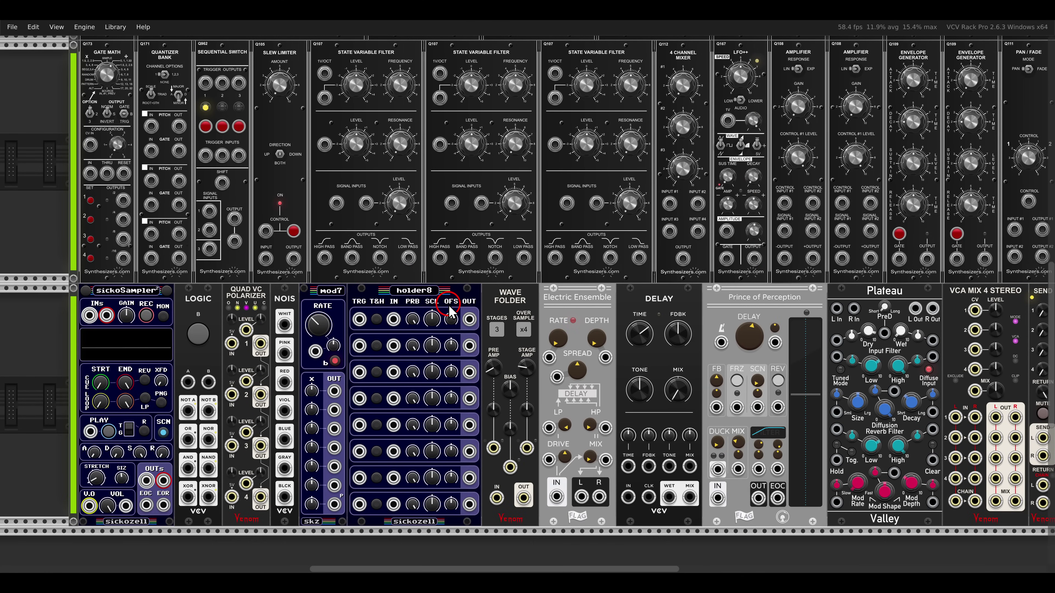
{"action": "scroll", "coordinate": [450, 311], "scroll_direction": "up", "scroll_amount": 7}
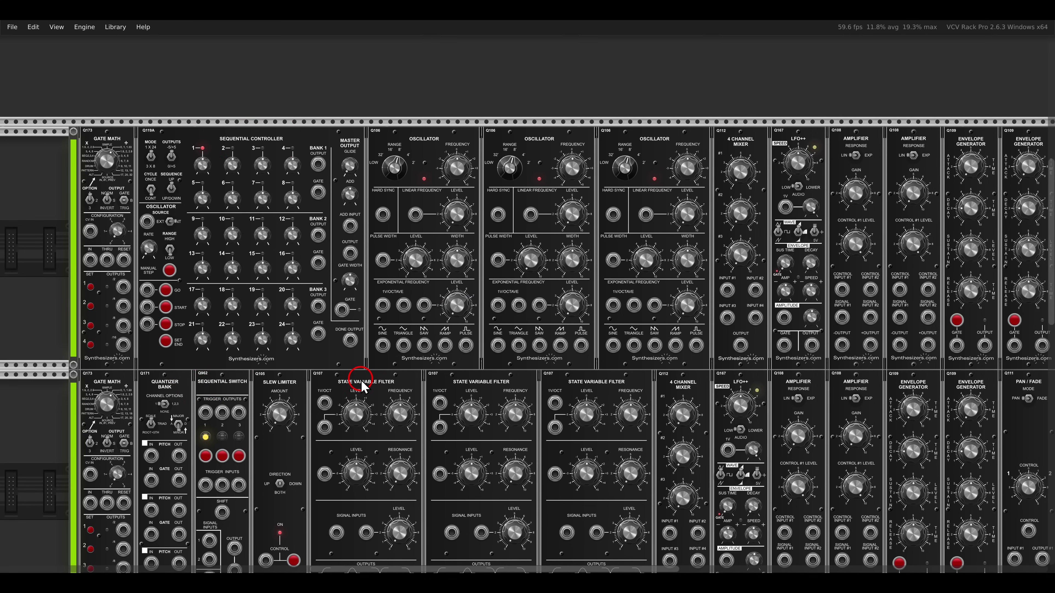
{"action": "scroll", "coordinate": [360, 384], "scroll_direction": "down", "scroll_amount": 2}
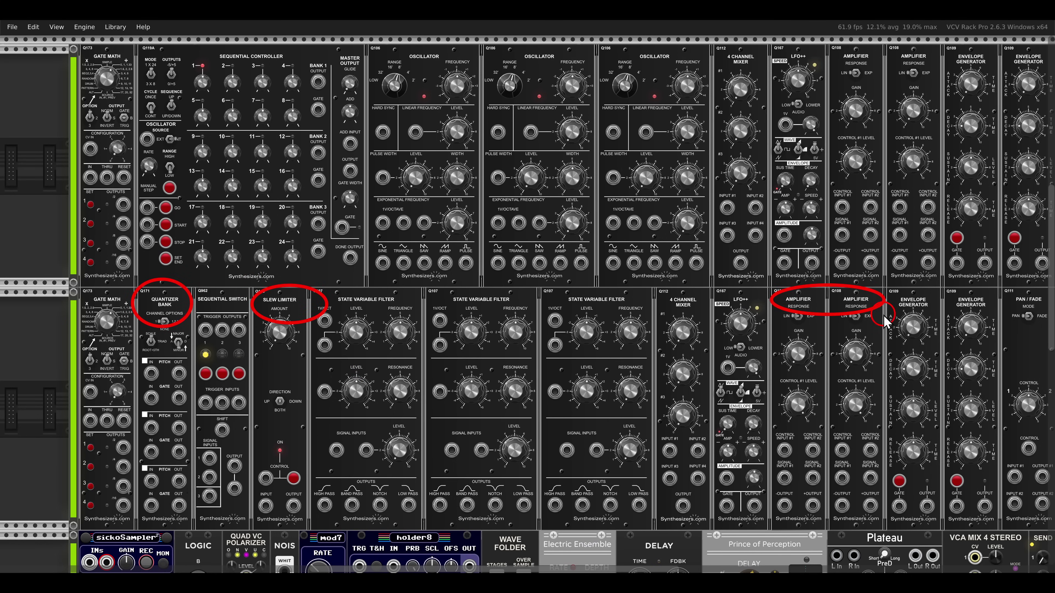
{"action": "scroll", "coordinate": [641, 334], "scroll_direction": "down", "scroll_amount": 5}
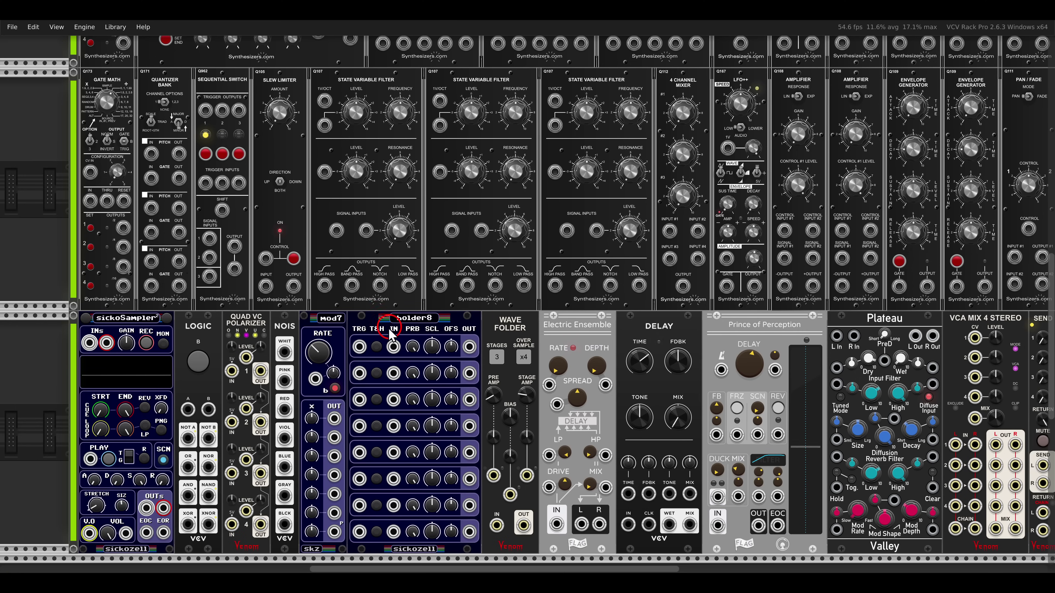
{"action": "scroll", "coordinate": [403, 332], "scroll_direction": "down", "scroll_amount": 1}
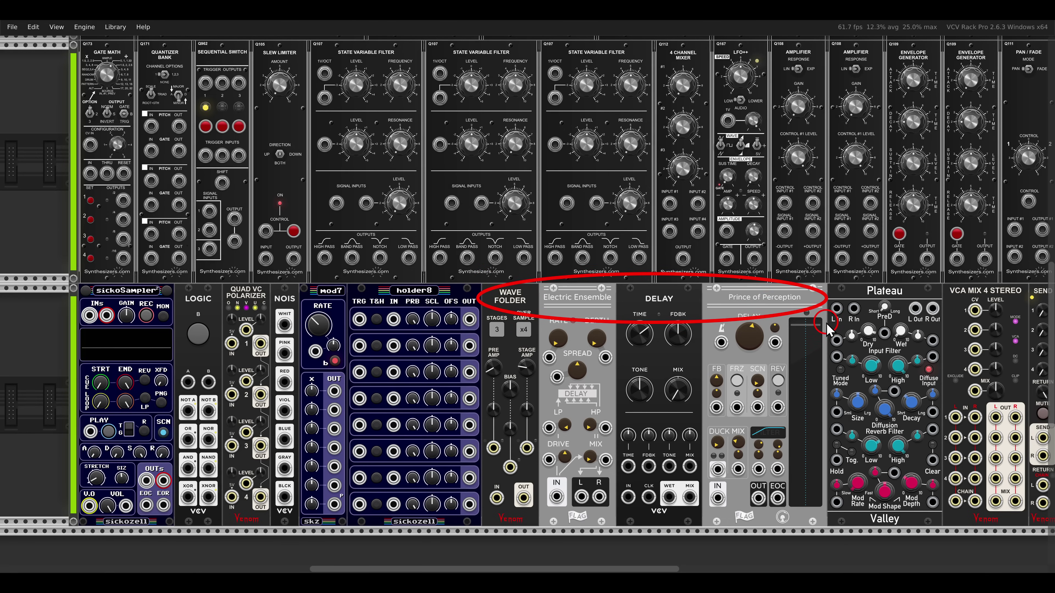
{"action": "scroll", "coordinate": [827, 328], "scroll_direction": "right", "scroll_amount": 4}
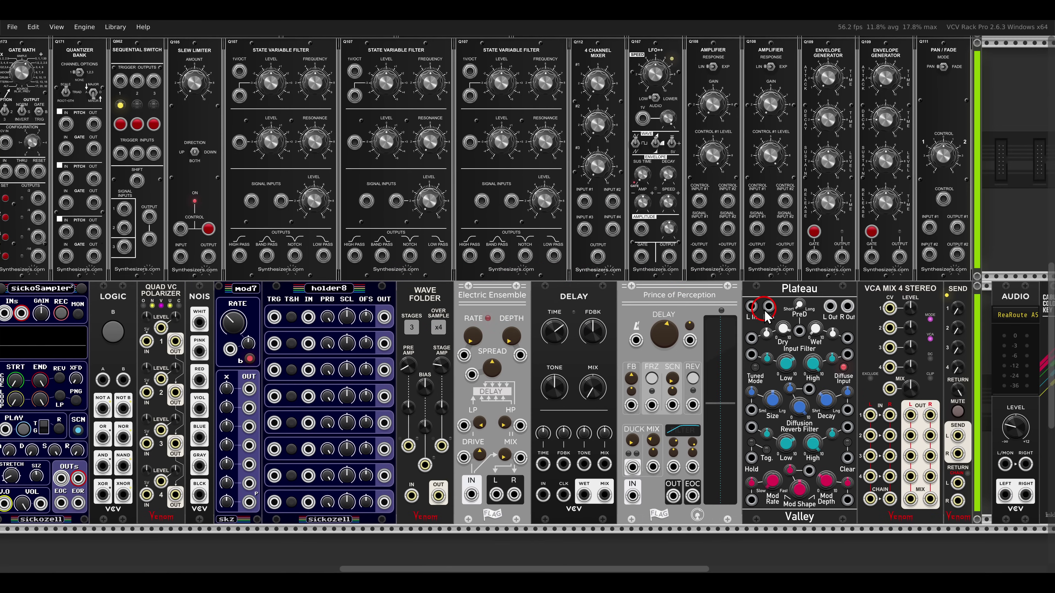
{"action": "scroll", "coordinate": [766, 316], "scroll_direction": "down", "scroll_amount": 5}
{"action": "scroll", "coordinate": [748, 344], "scroll_direction": "up", "scroll_amount": 2}
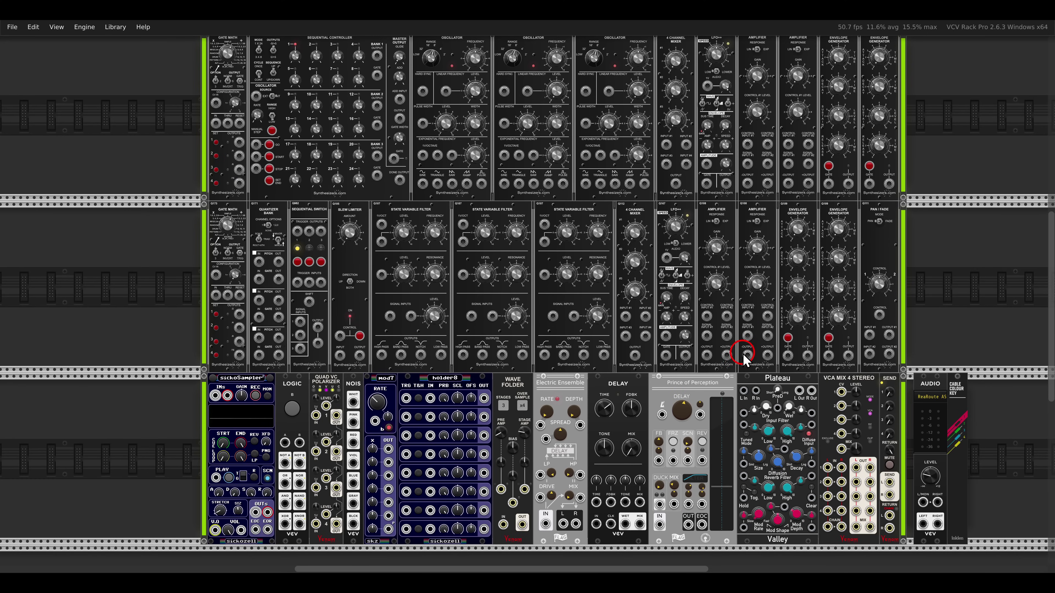
{"action": "scroll", "coordinate": [743, 356], "scroll_direction": "down", "scroll_amount": 1}
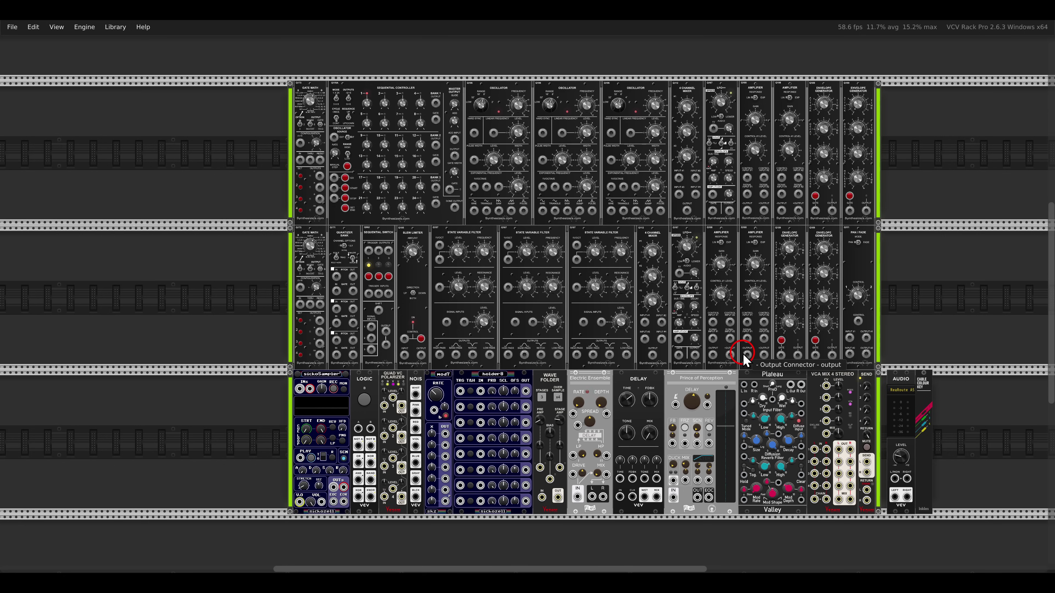
{"action": "scroll", "coordinate": [864, 301], "scroll_direction": "right", "scroll_amount": 2}
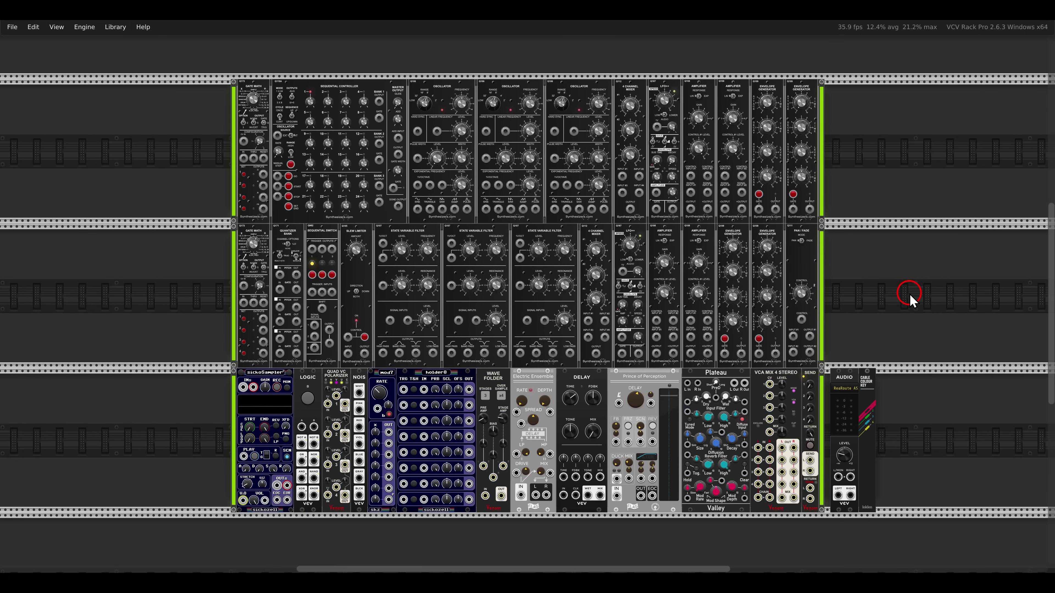